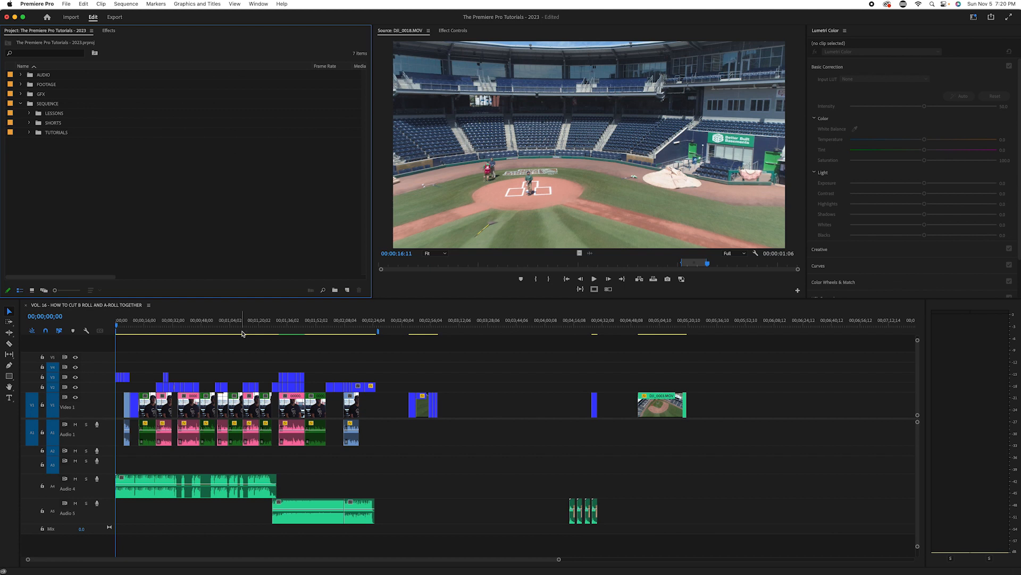
# - Solo the Audio 4 and Audio 5 music tracks and play the sequence from its start
pyautogui.click(221, 330)
pyautogui.click(86, 478)
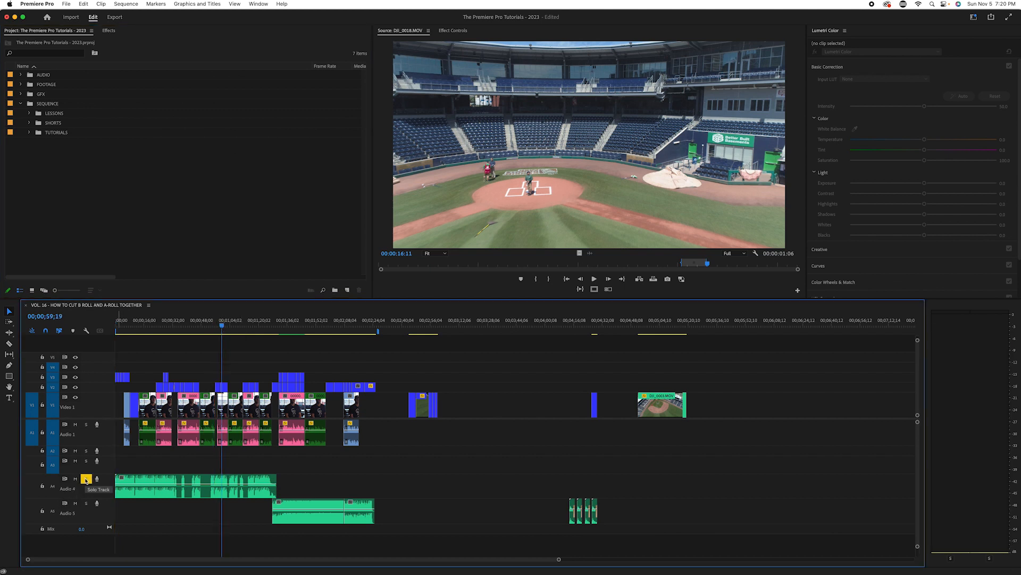
pyautogui.click(86, 503)
pyautogui.moveTo(228, 325); pyautogui.dragTo(115, 327)
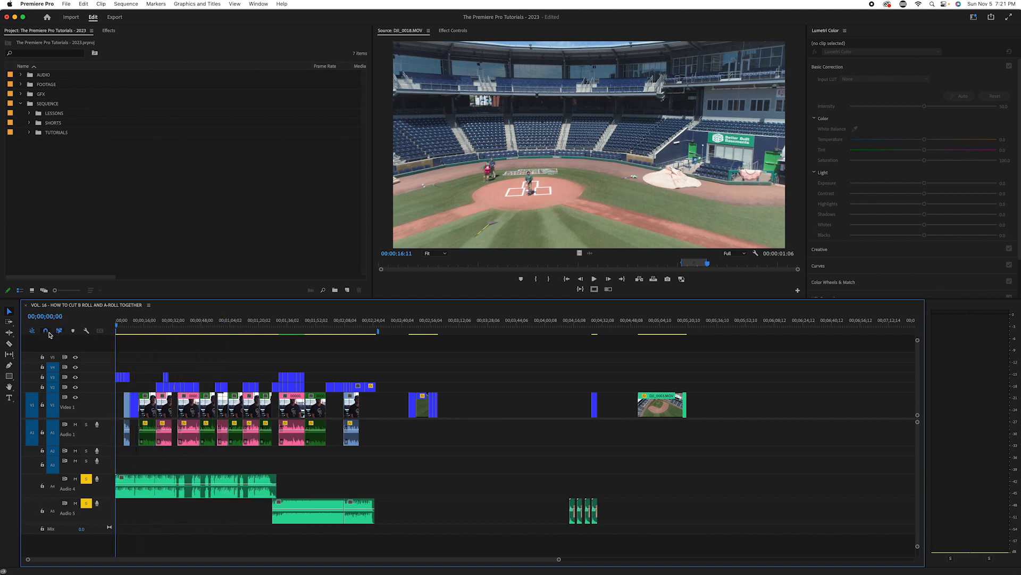
pyautogui.press('=')
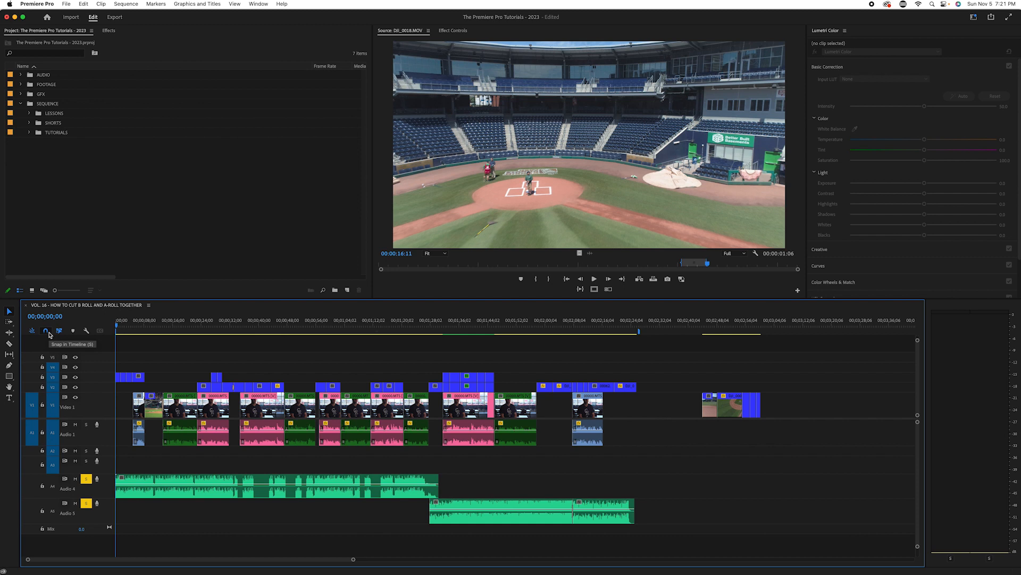
pyautogui.press('space')
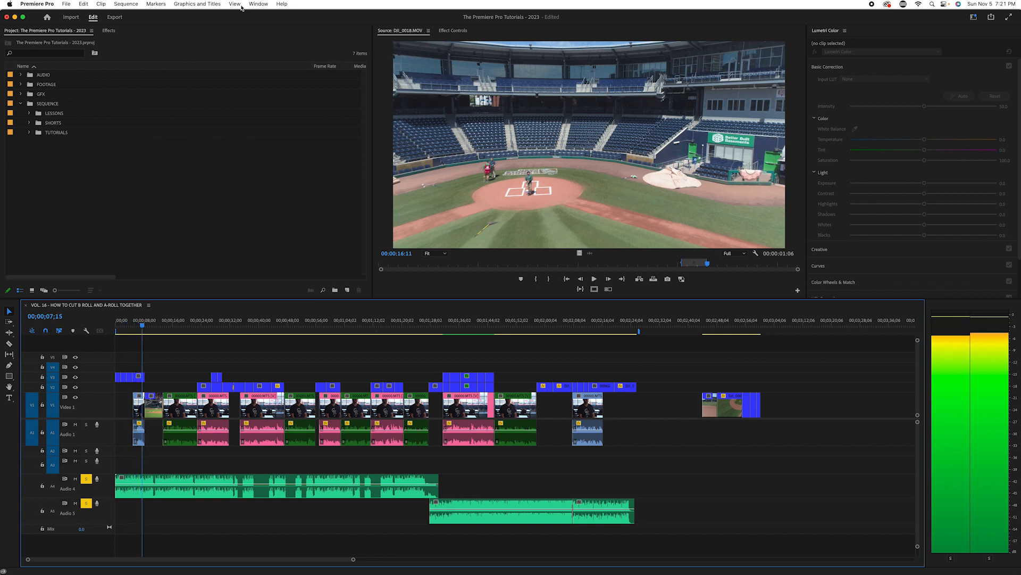
# - Switch to the Editing workspace and enlarge the timeline area slightly
pyautogui.click(259, 5)
pyautogui.moveTo(290, 16)
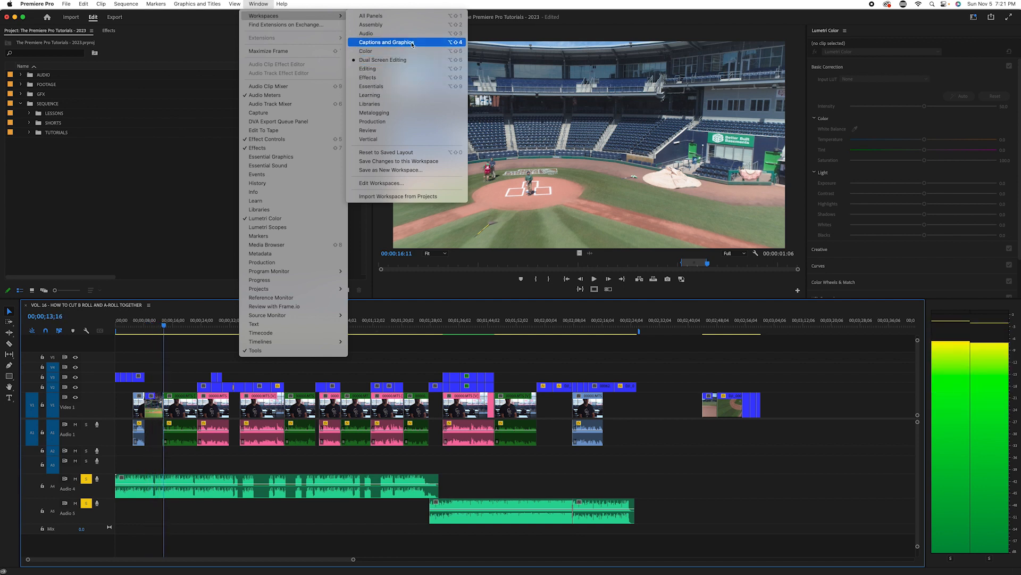
pyautogui.click(404, 69)
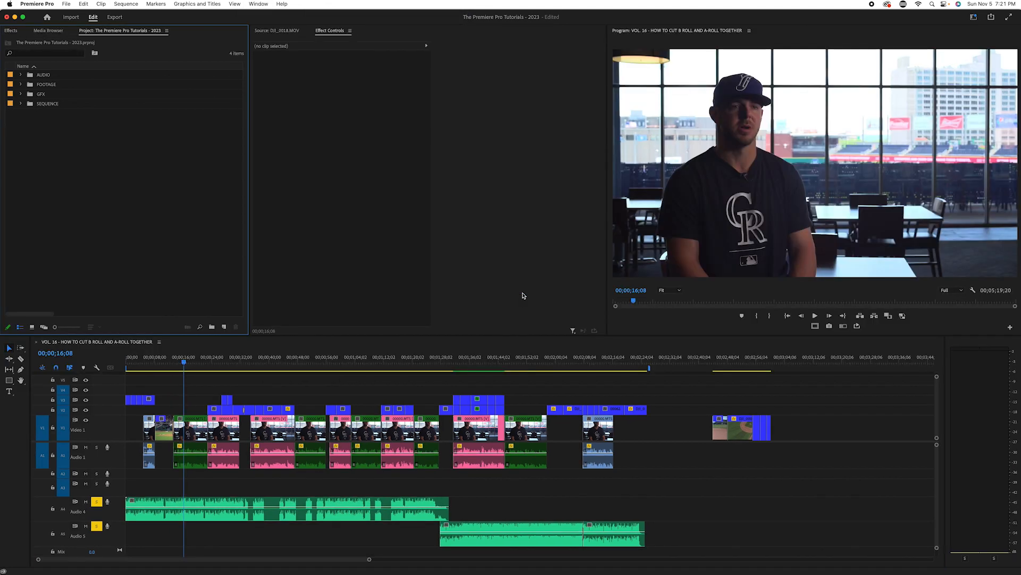
pyautogui.moveTo(461, 329); pyautogui.dragTo(461, 318)
pyautogui.click(259, 3)
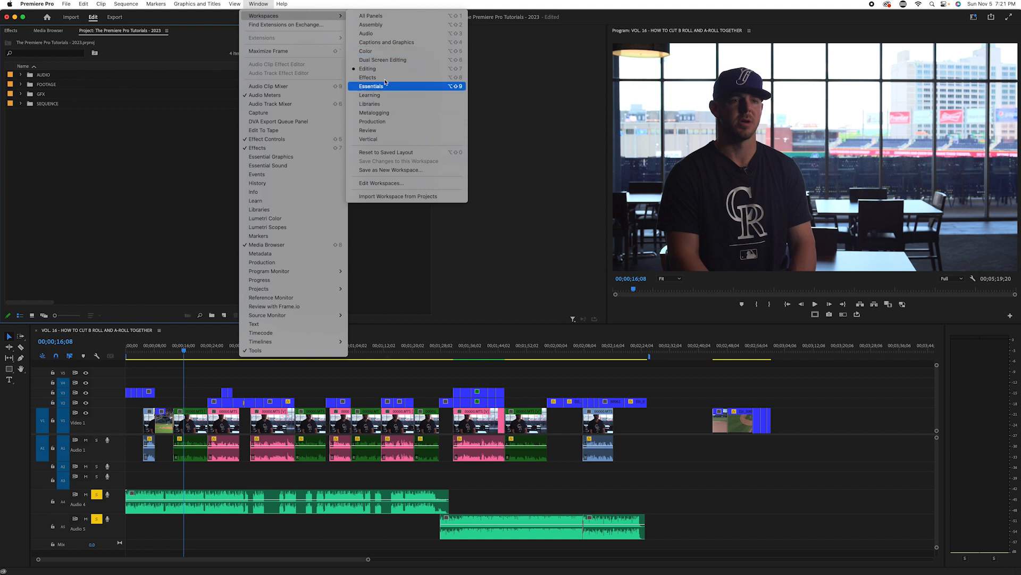
# - Play the sequence from about 15 seconds to about 37 seconds with only the music tracks audible
pyautogui.click(191, 346)
pyautogui.click(181, 350)
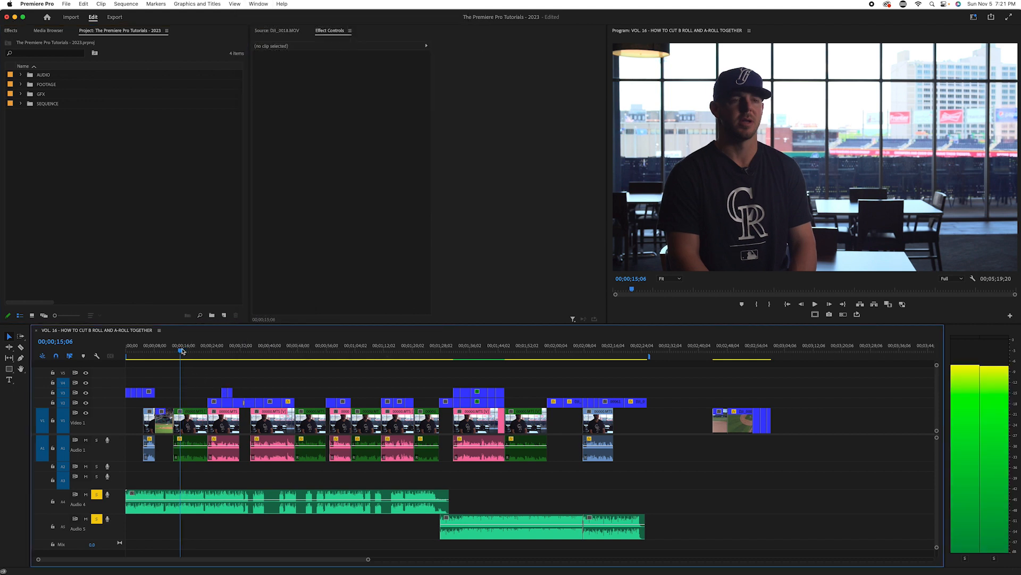
pyautogui.press('space')
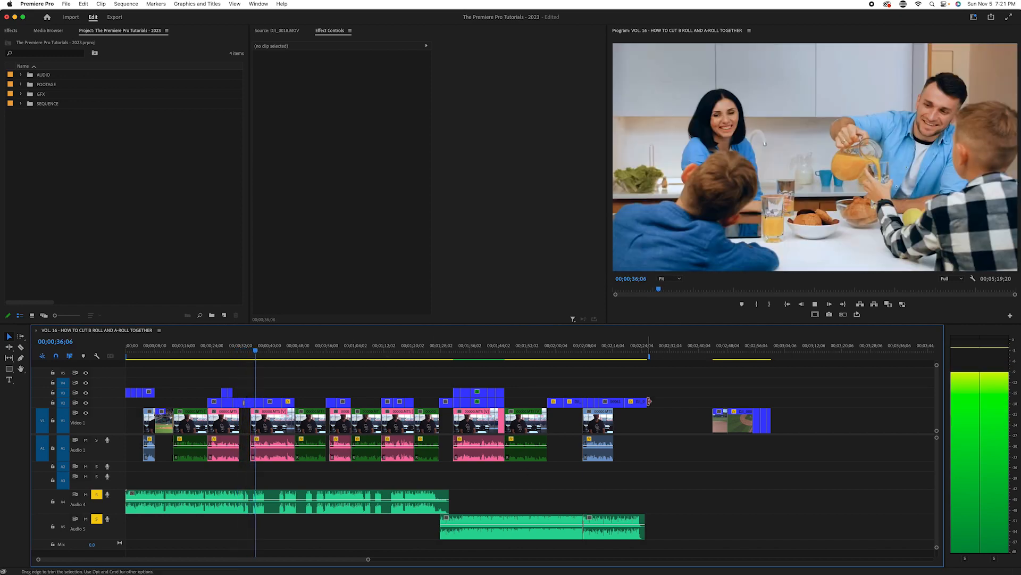
pyautogui.press('space')
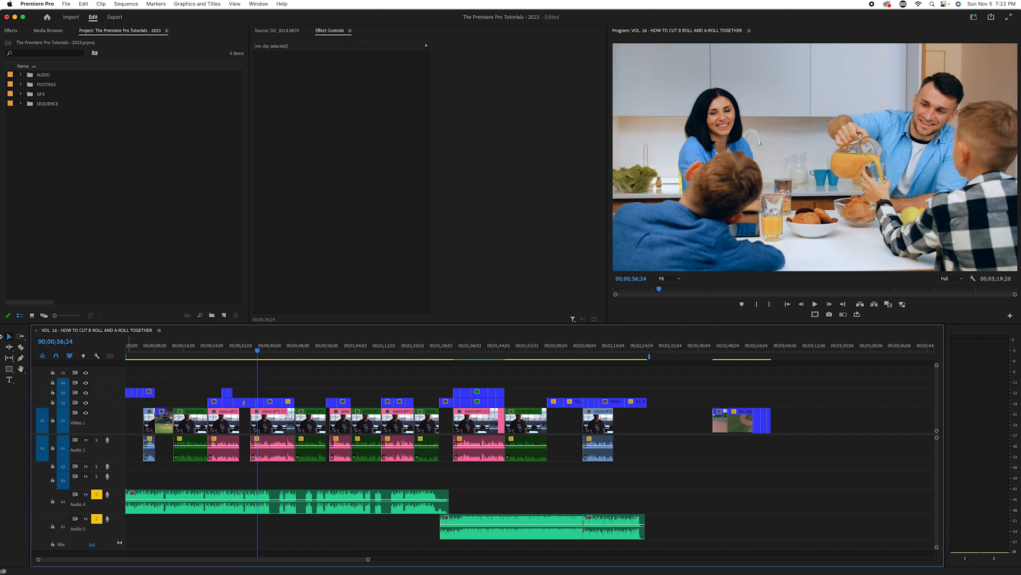
# - Play the first five seconds of the sequence to review the opening B-roll against the music
pyautogui.moveTo(281, 349); pyautogui.dragTo(48, 349)
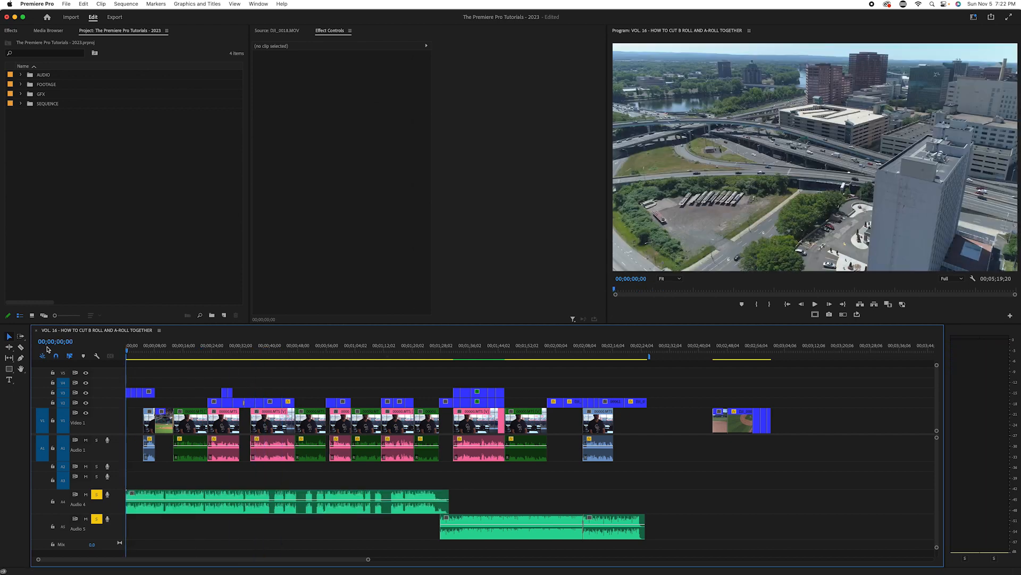
pyautogui.press('=')
pyautogui.press('=')
pyautogui.press('=')
pyautogui.press('=')
pyautogui.press('=')
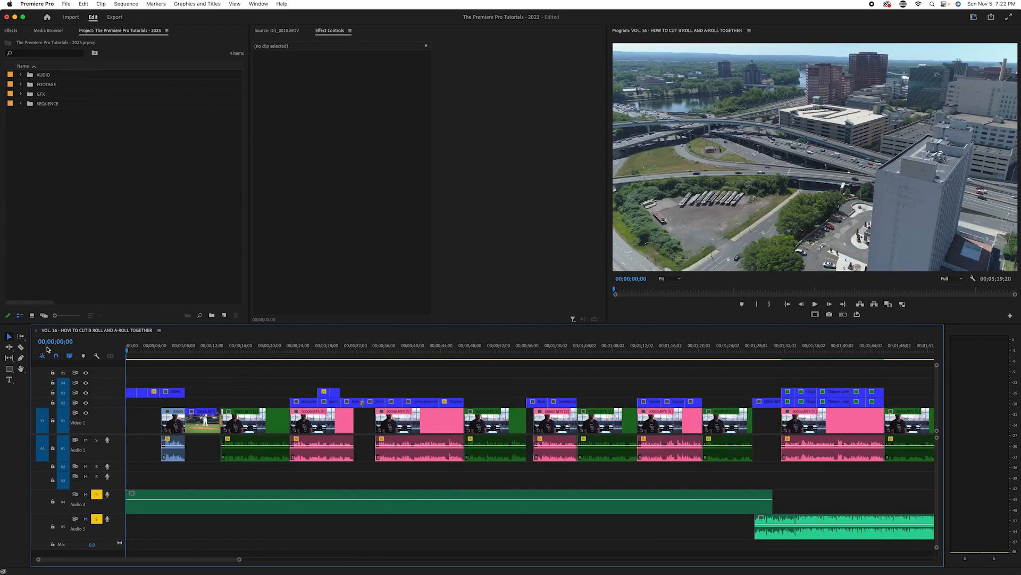
pyautogui.press('space')
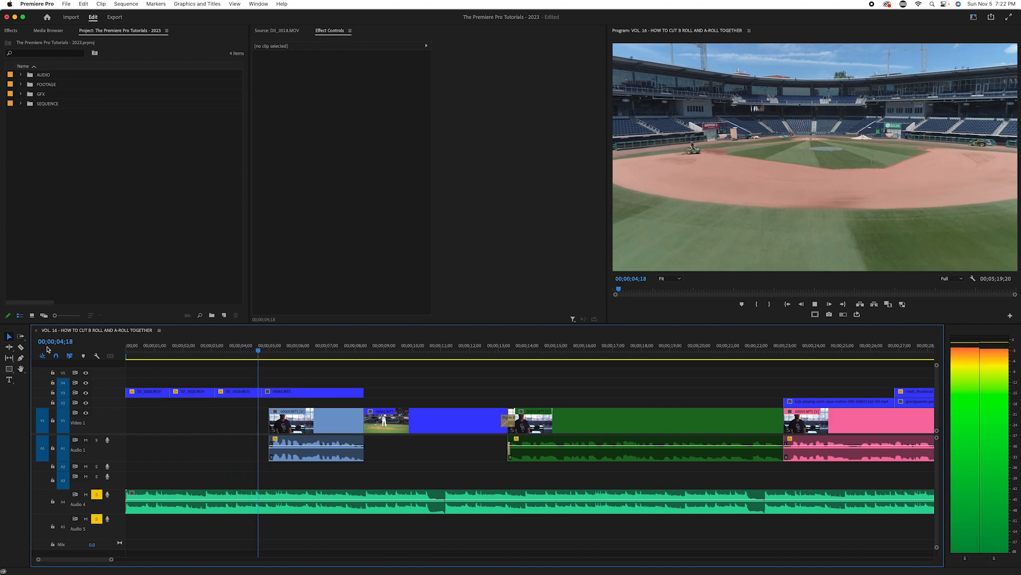
pyautogui.press('space')
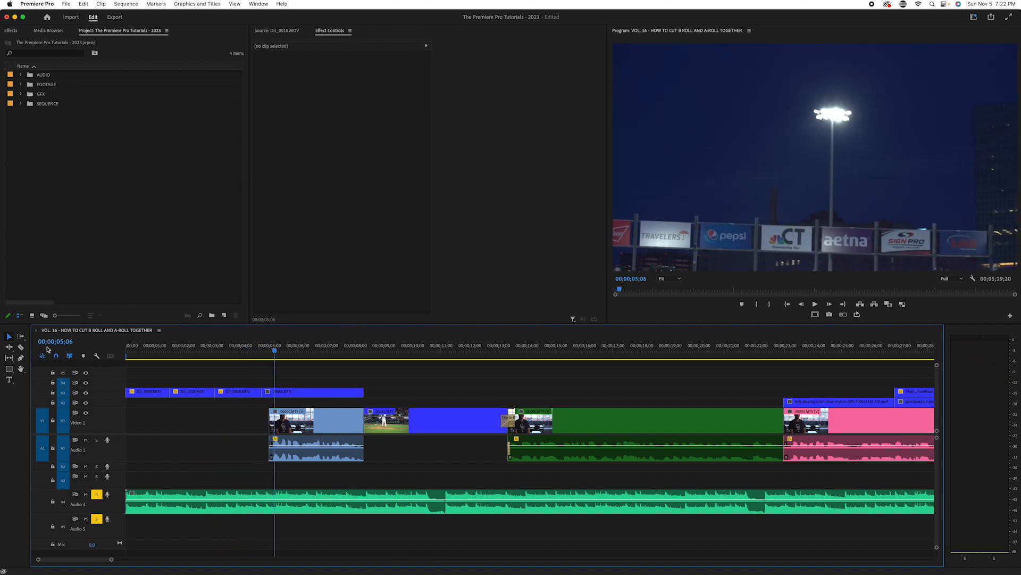
# - Return the playhead to the sequence start and turn off solo on Audio 4 and Audio 5
pyautogui.press('\\')
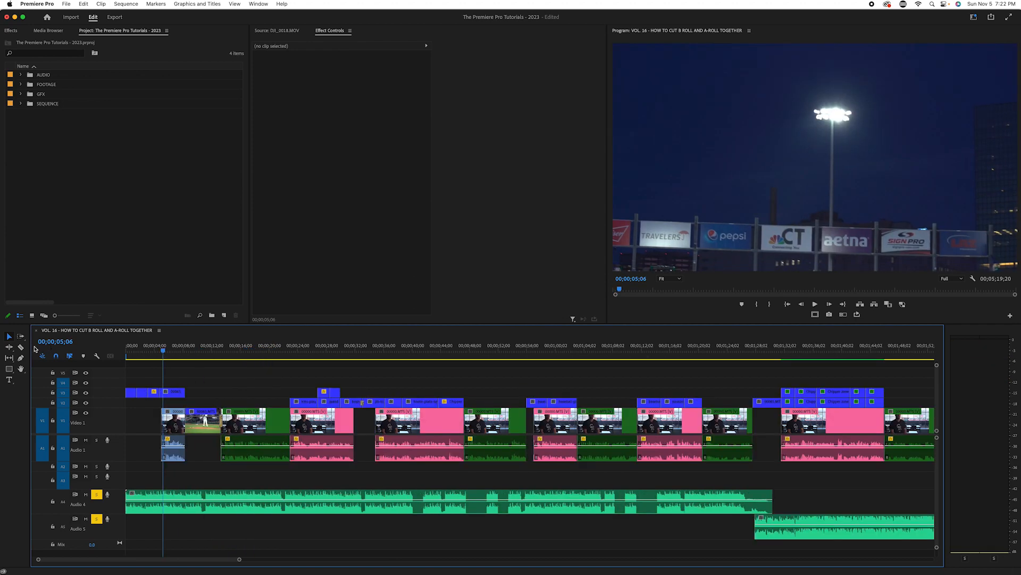
pyautogui.press('Home')
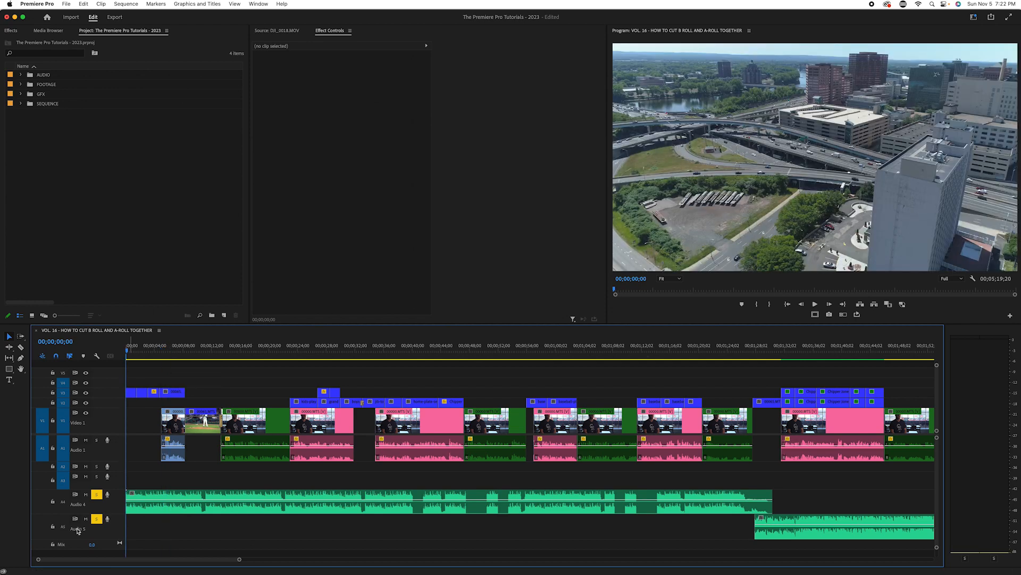
pyautogui.click(95, 495)
pyautogui.click(98, 520)
# - Play the opening with Audio 4 muted, unmuting it during playback to compare the edit without and with music
pyautogui.click(88, 497)
pyautogui.press('space')
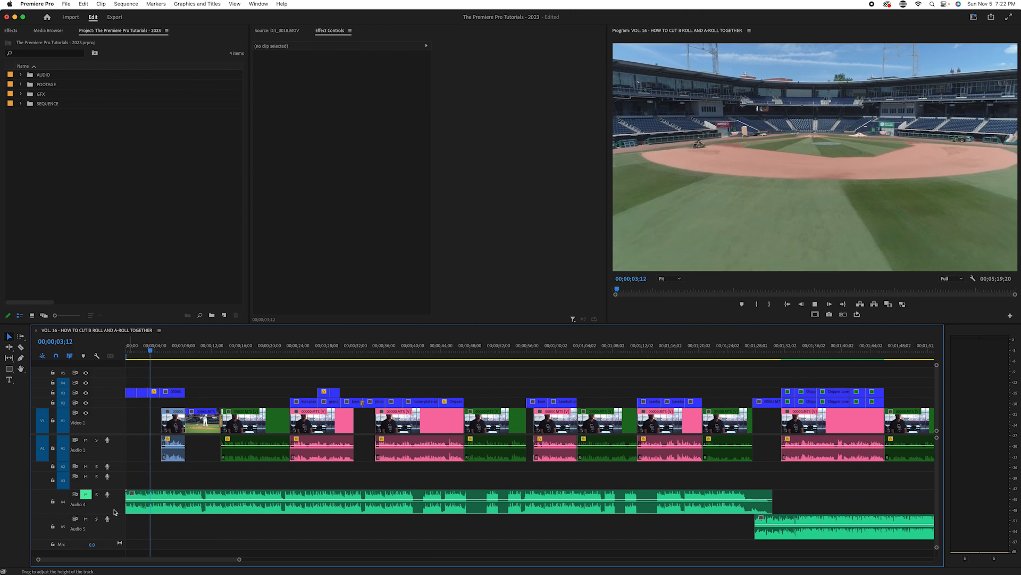
pyautogui.click(86, 495)
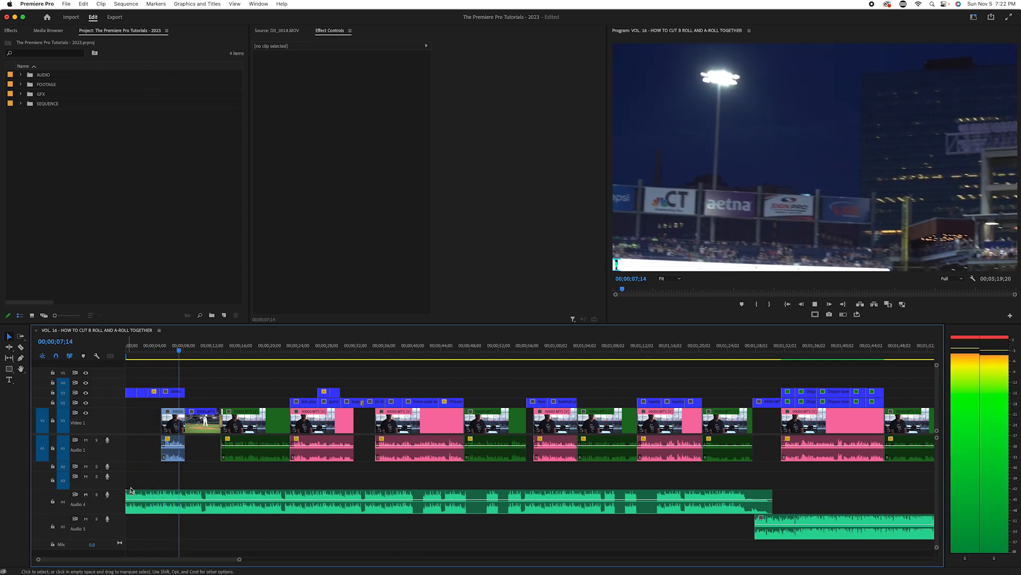
pyautogui.press('space')
# - Return the playhead to the sequence start and mute the Audio 1 interview track
pyautogui.moveTo(189, 345); pyautogui.dragTo(13, 349)
pyautogui.press('=')
pyautogui.press('=')
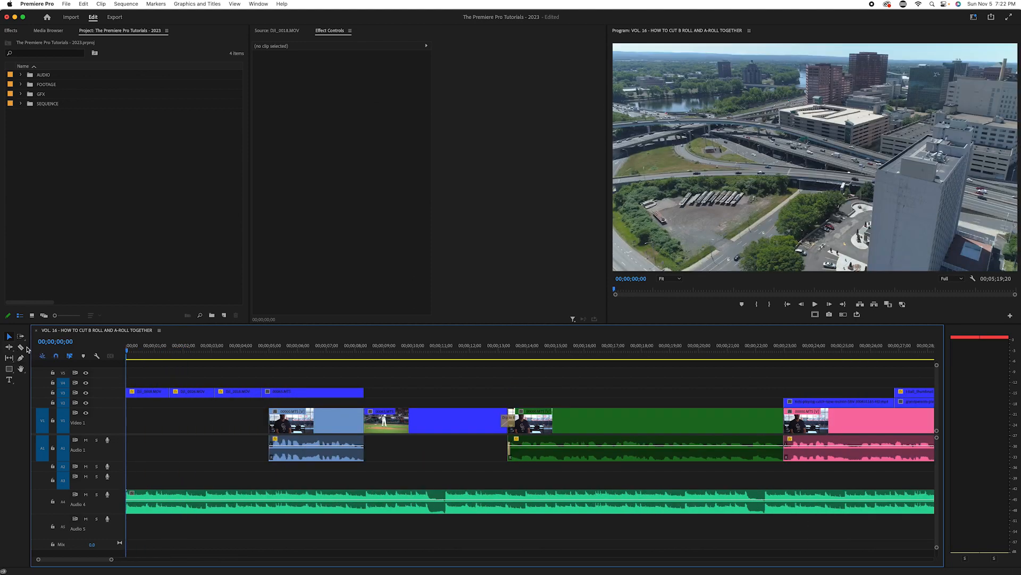
pyautogui.click(86, 440)
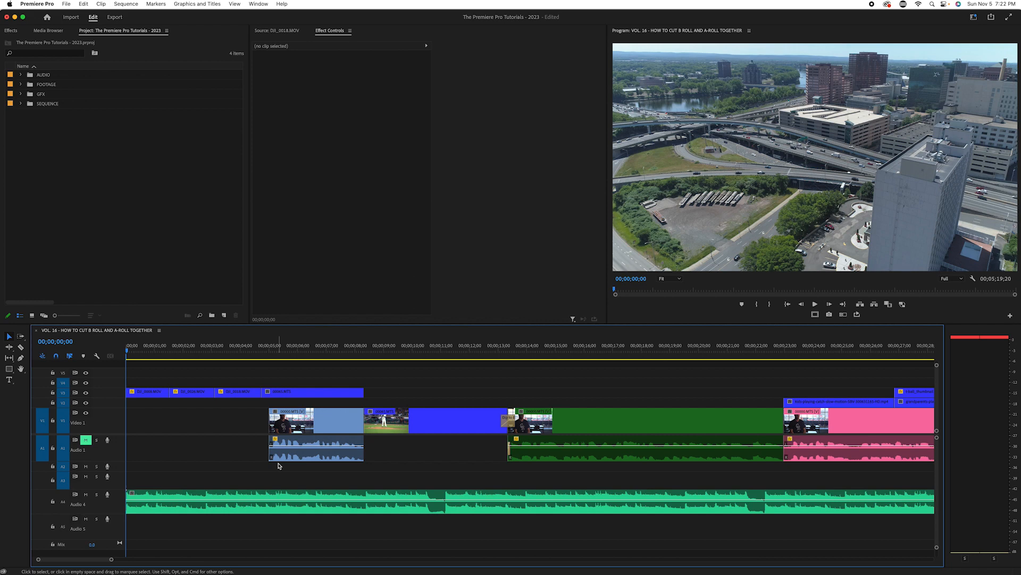
# - Move the group of unused B-roll clips beyond the main edit onto the top video track at about 17 seconds
pyautogui.moveTo(128, 351); pyautogui.dragTo(246, 384)
pyautogui.press('-')
pyautogui.press('-')
pyautogui.press('-')
pyautogui.press('-')
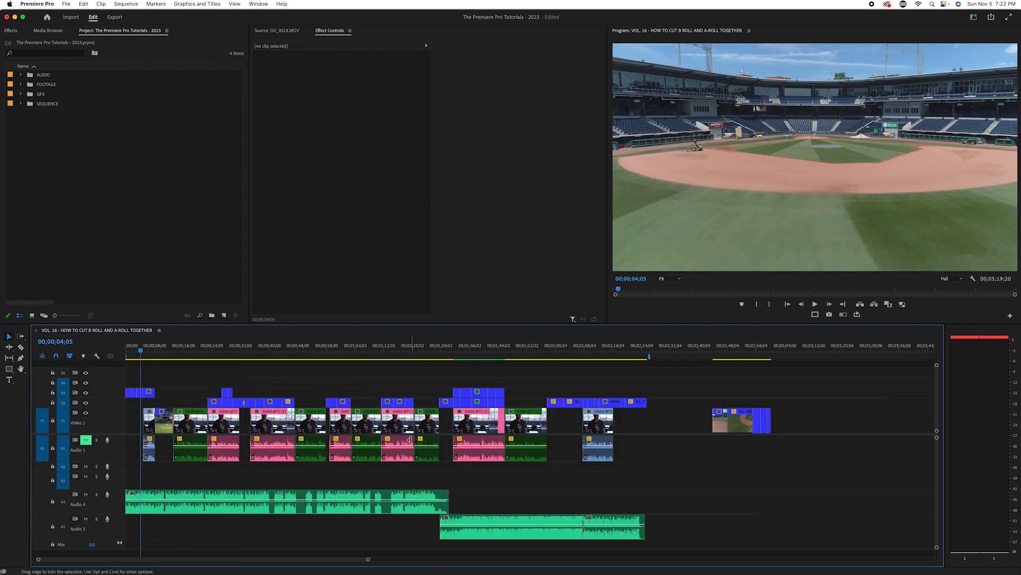
pyautogui.moveTo(412, 356); pyautogui.dragTo(454, 356)
pyautogui.moveTo(525, 400); pyautogui.dragTo(173, 373)
# - Play the first second and a half of the opening B-roll with the interview audio muted
pyautogui.press('Home')
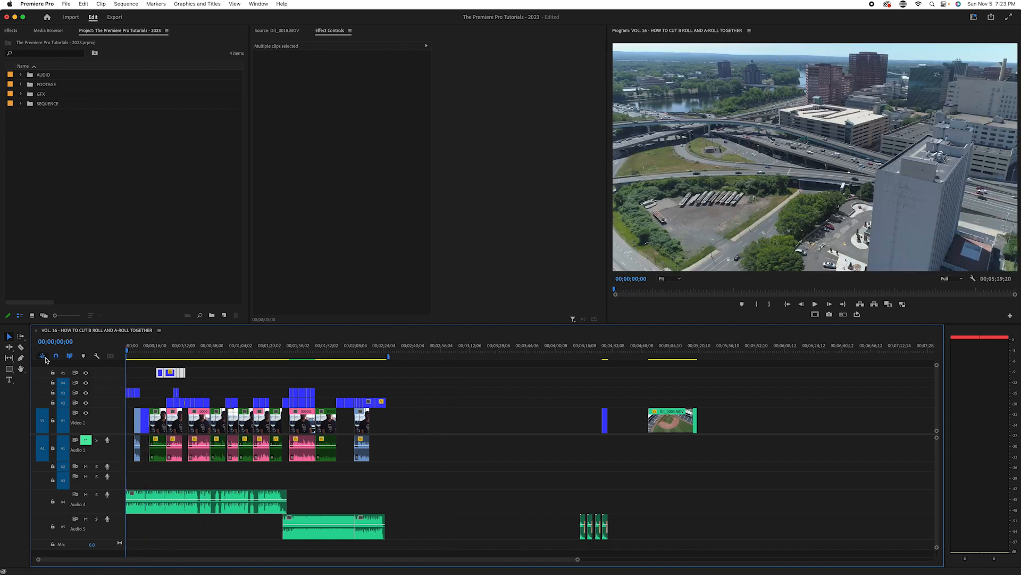
pyautogui.press('=')
pyautogui.press('=')
pyautogui.press('=')
pyautogui.press('=')
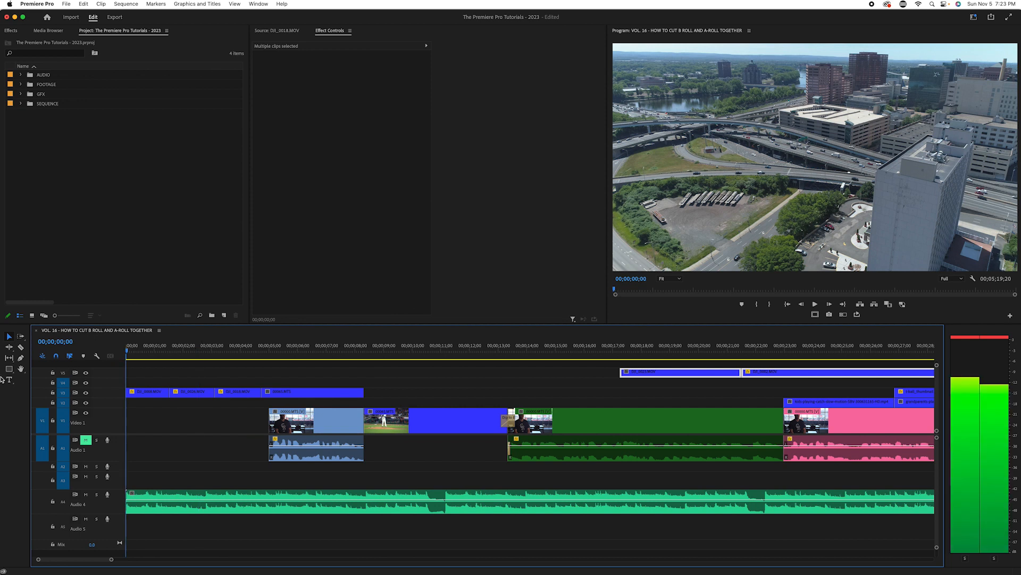
pyautogui.press('space')
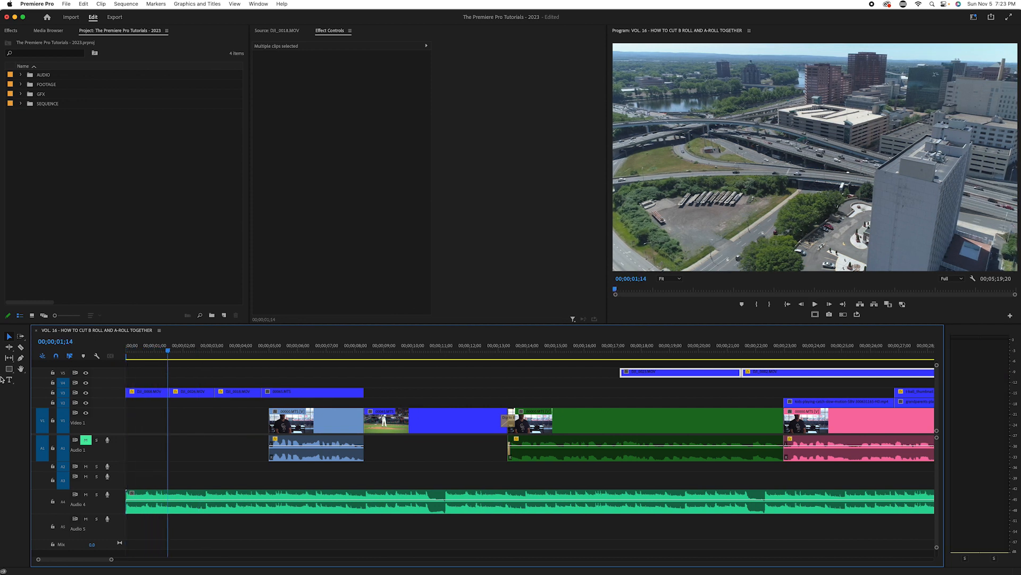
# - Examine the relocated B-roll clips on the top video track between about 19 and 30 seconds
pyautogui.press('-')
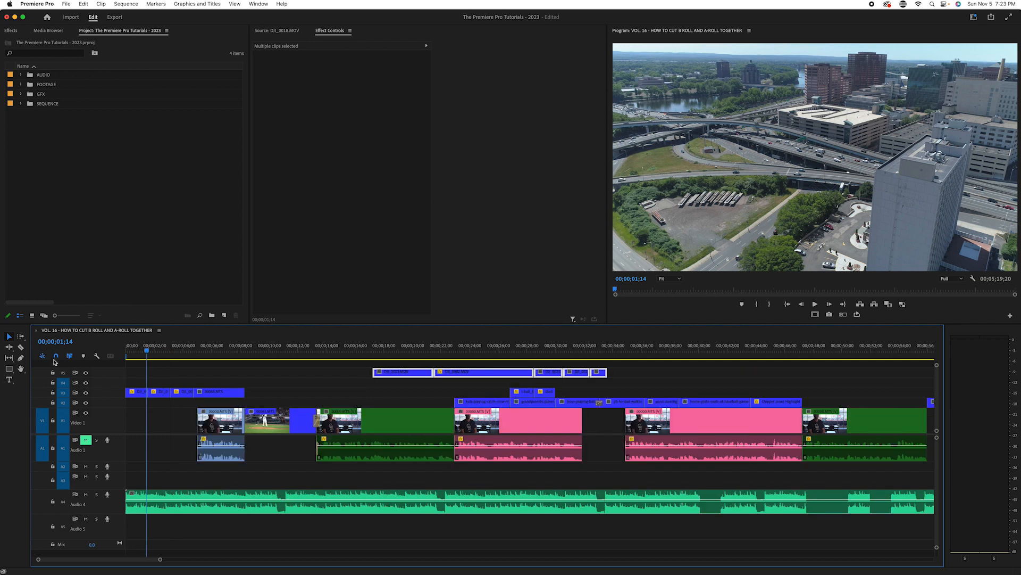
pyautogui.click(365, 372)
pyautogui.click(400, 351)
pyautogui.moveTo(400, 351); pyautogui.dragTo(406, 351)
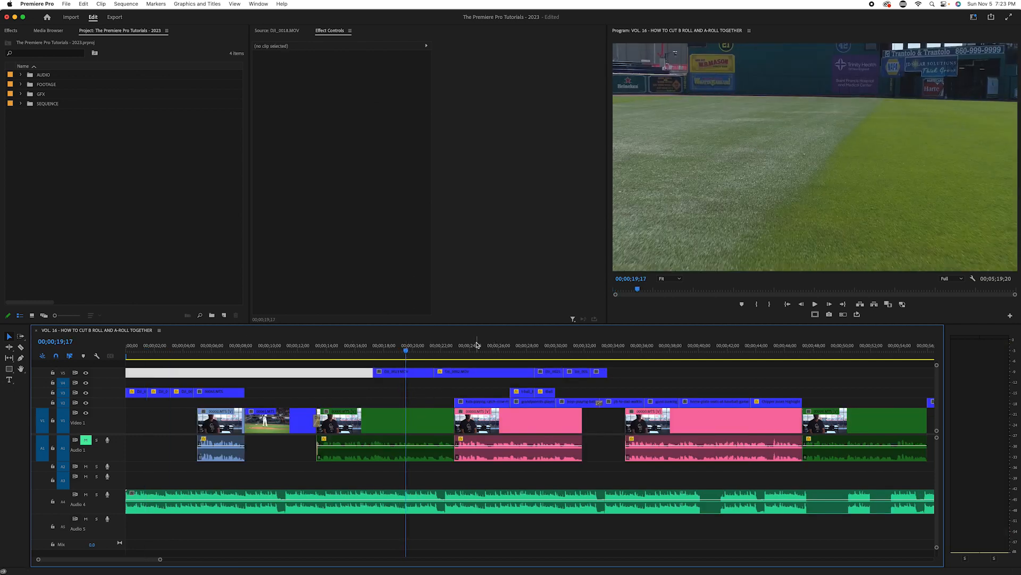
pyautogui.click(476, 345)
pyautogui.click(551, 349)
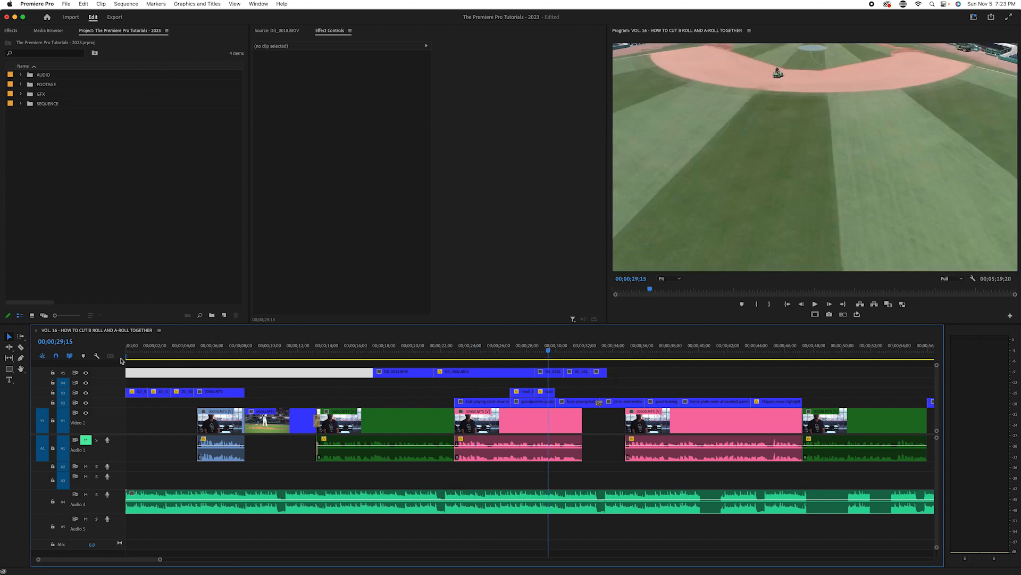
# - Compare the opening stadium shots near 1 to 3 seconds with the B-roll clips on the top video track
pyautogui.click(164, 351)
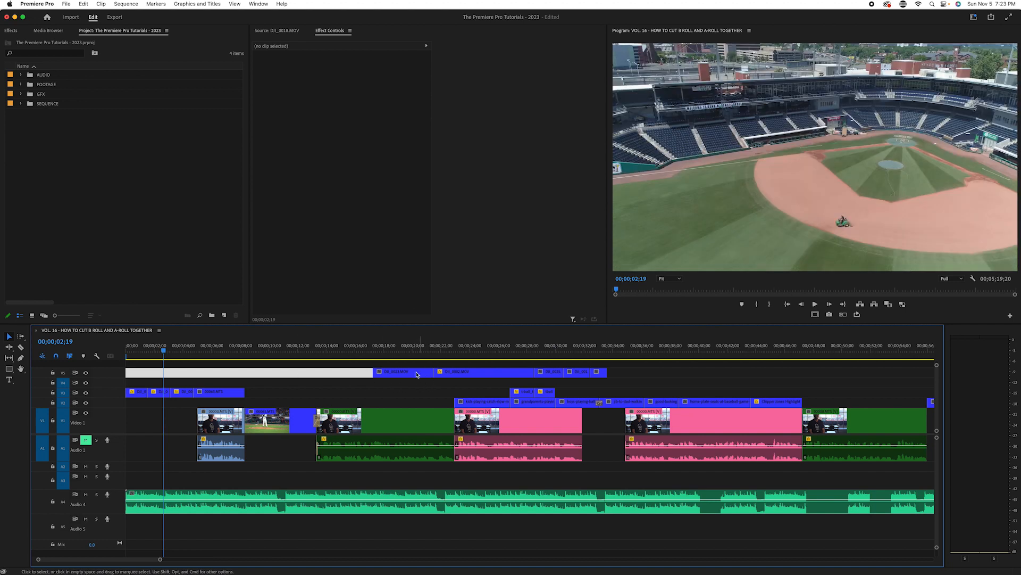
pyautogui.click(262, 366)
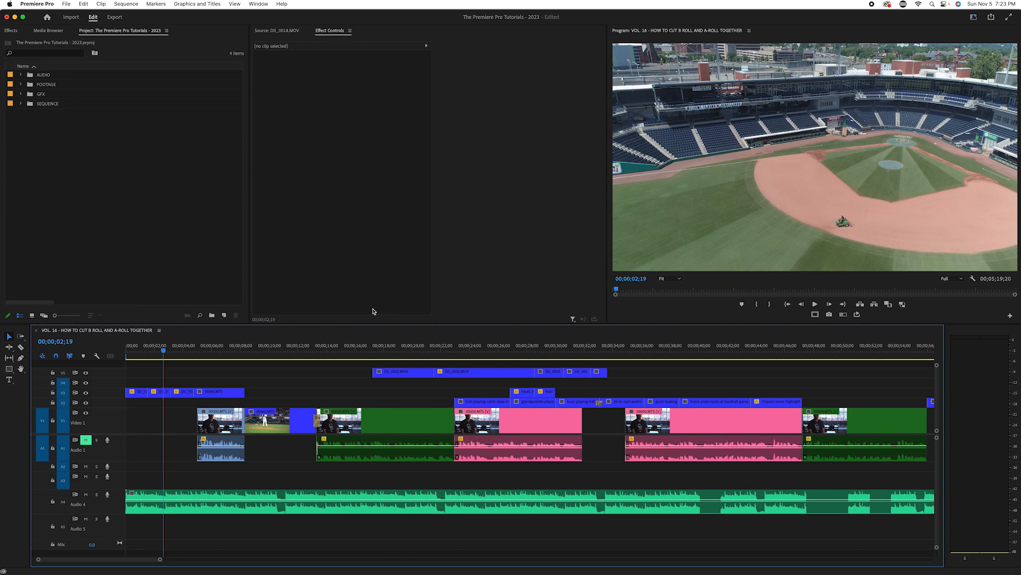
pyautogui.click(142, 353)
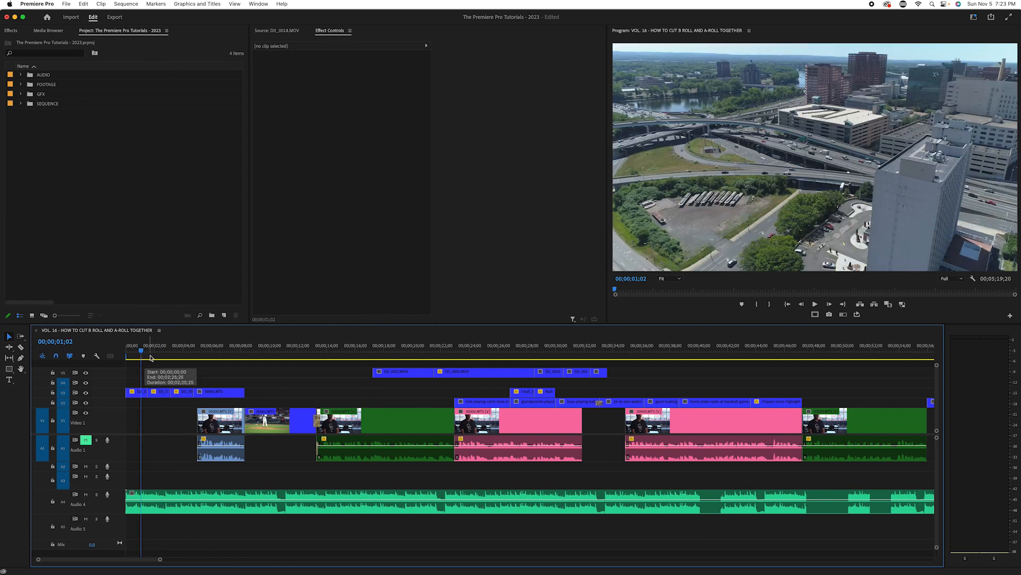
pyautogui.click(162, 349)
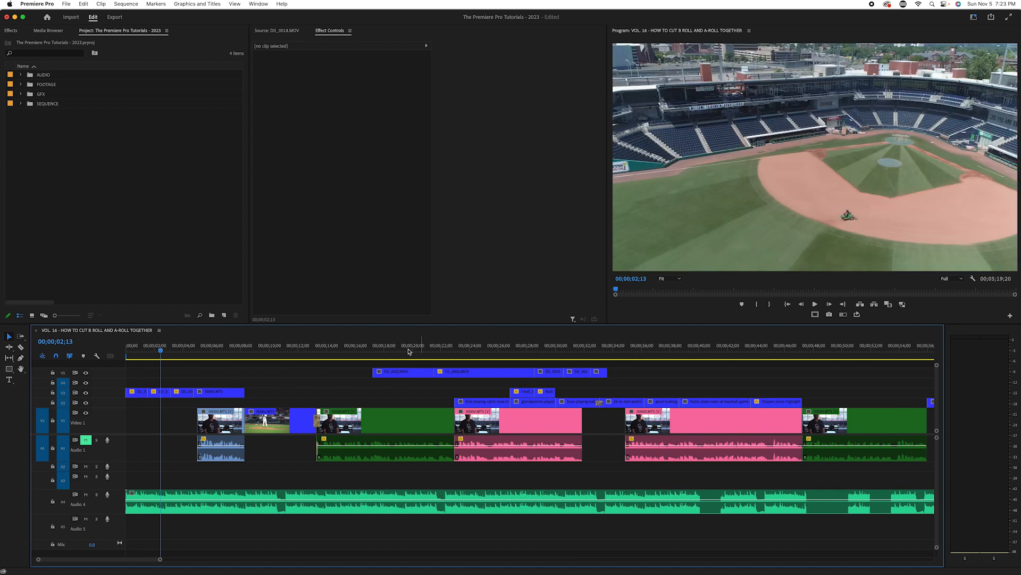
pyautogui.click(385, 352)
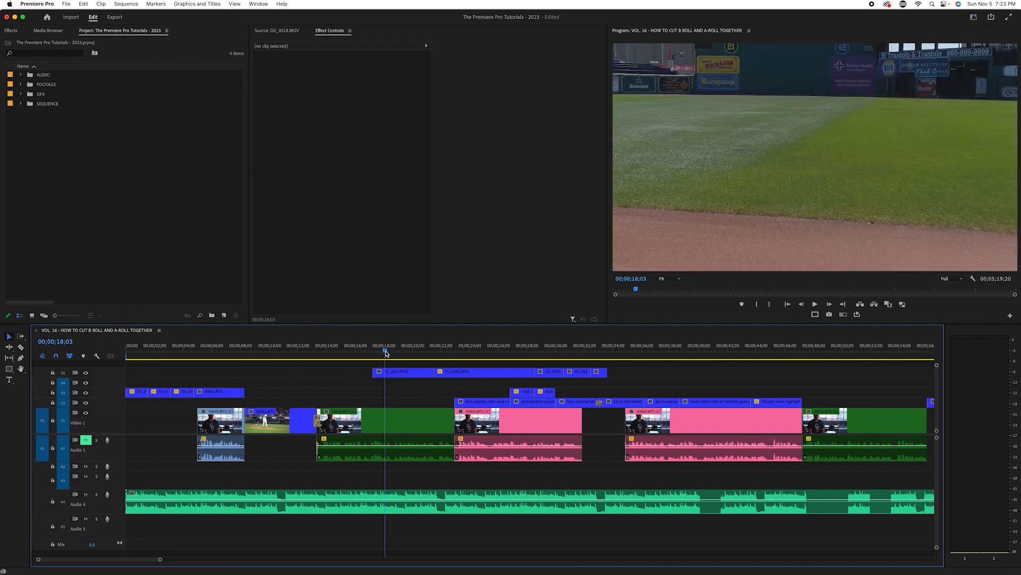
pyautogui.click(457, 346)
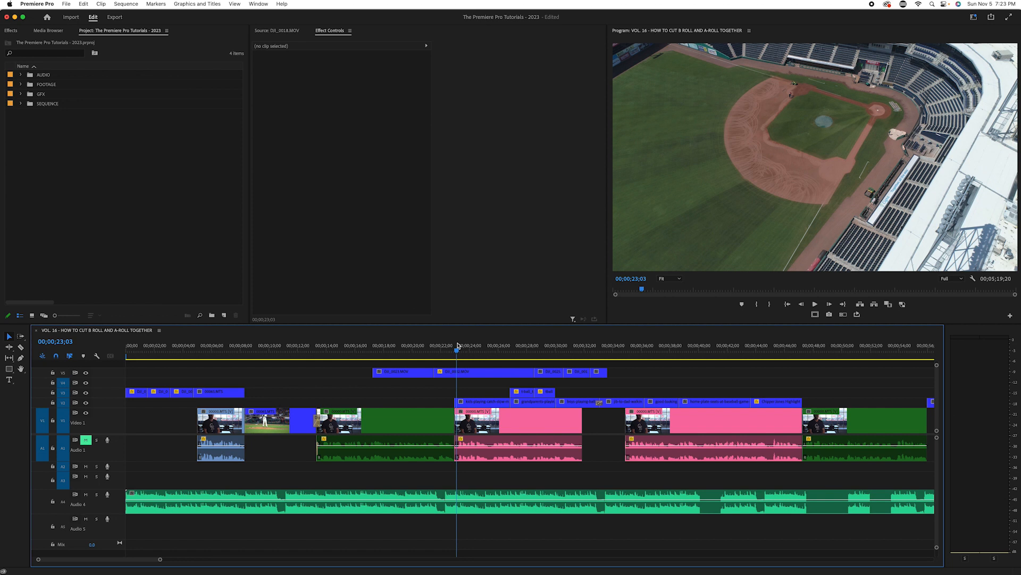
pyautogui.click(549, 349)
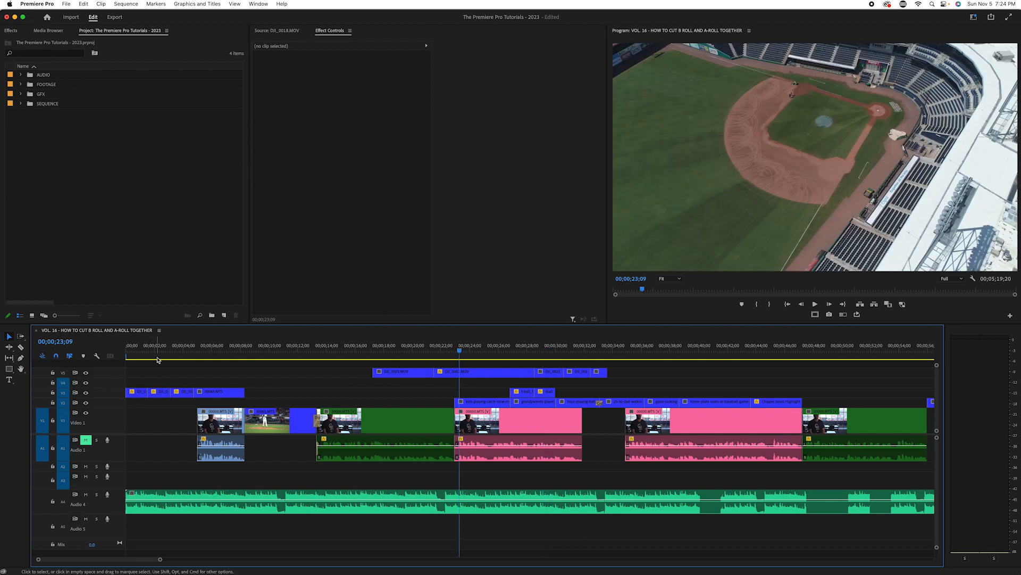
pyautogui.click(157, 360)
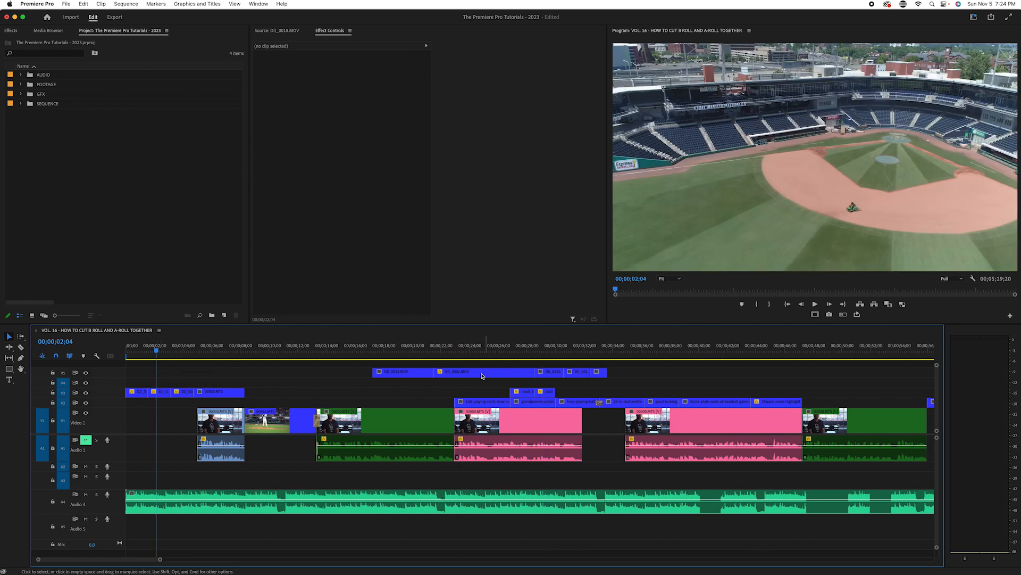
# - Move the ground-level outfield clip on the top video track earlier so it starts at about 10 seconds
pyautogui.click(416, 352)
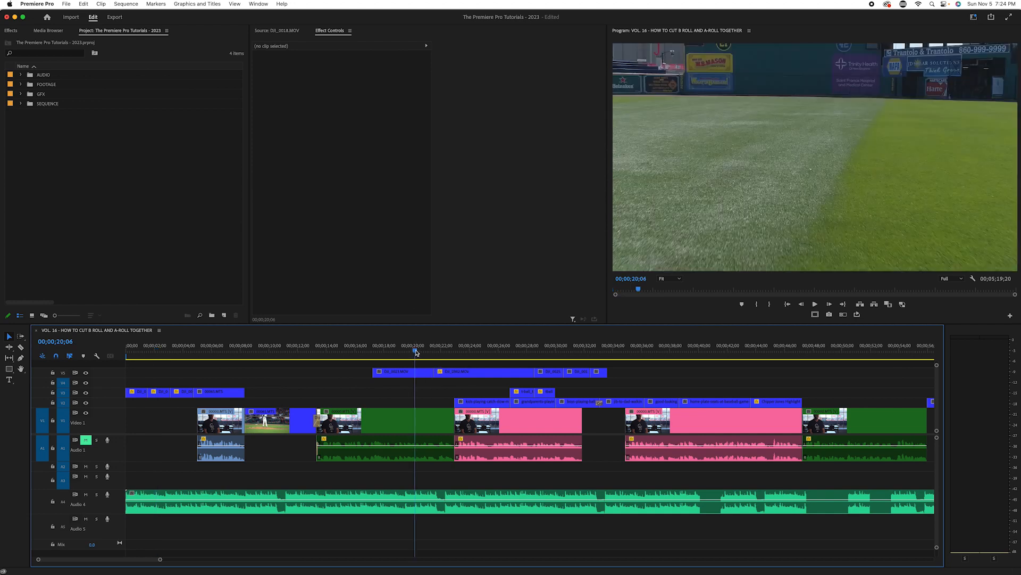
pyautogui.click(475, 346)
pyautogui.click(417, 350)
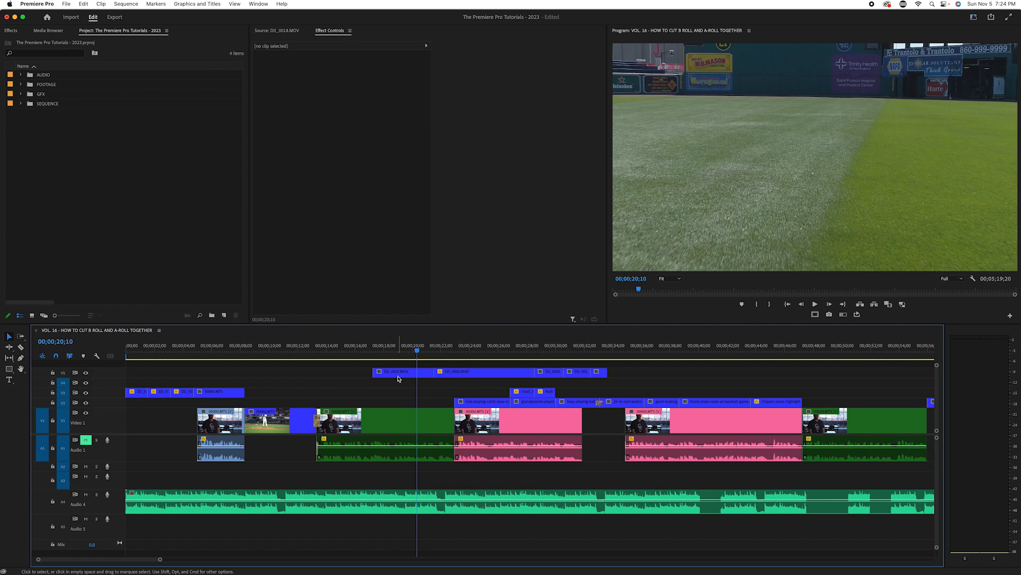
pyautogui.moveTo(394, 378); pyautogui.dragTo(289, 378)
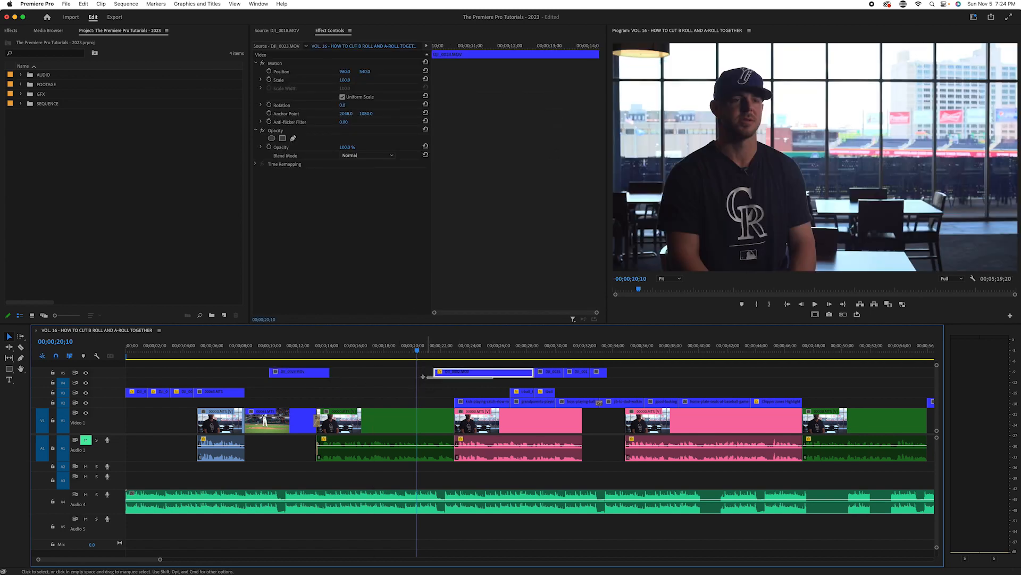
# - Move the overhead ballpark clip on the top track to about 16 seconds and trim its end to 00;00;18;05
pyautogui.moveTo(417, 375); pyautogui.dragTo(387, 350)
pyautogui.click(384, 351)
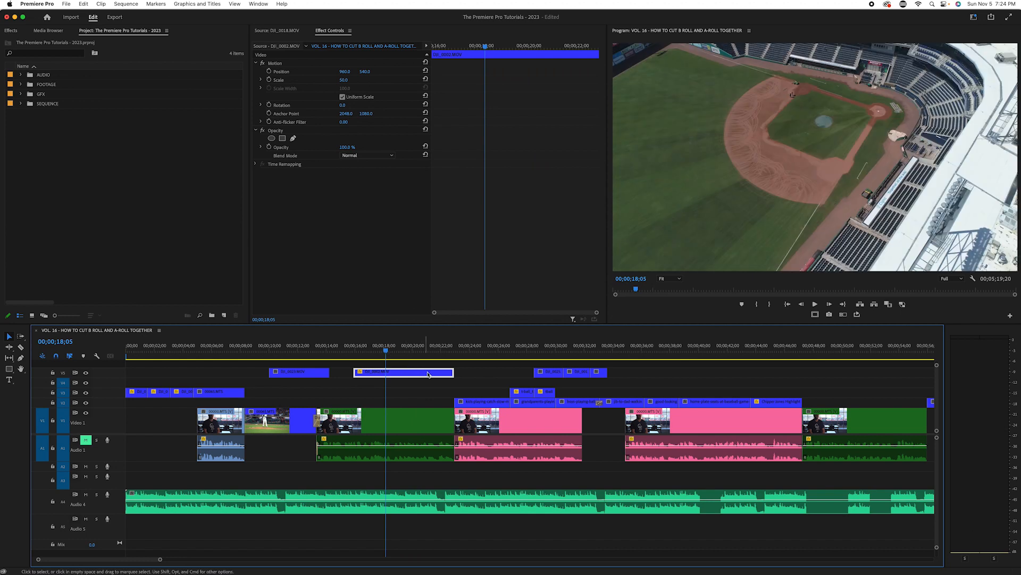
pyautogui.moveTo(453, 372); pyautogui.dragTo(385, 373)
# - Trim the end of the outfield clip on the top video track to about 12 seconds
pyautogui.click(310, 351)
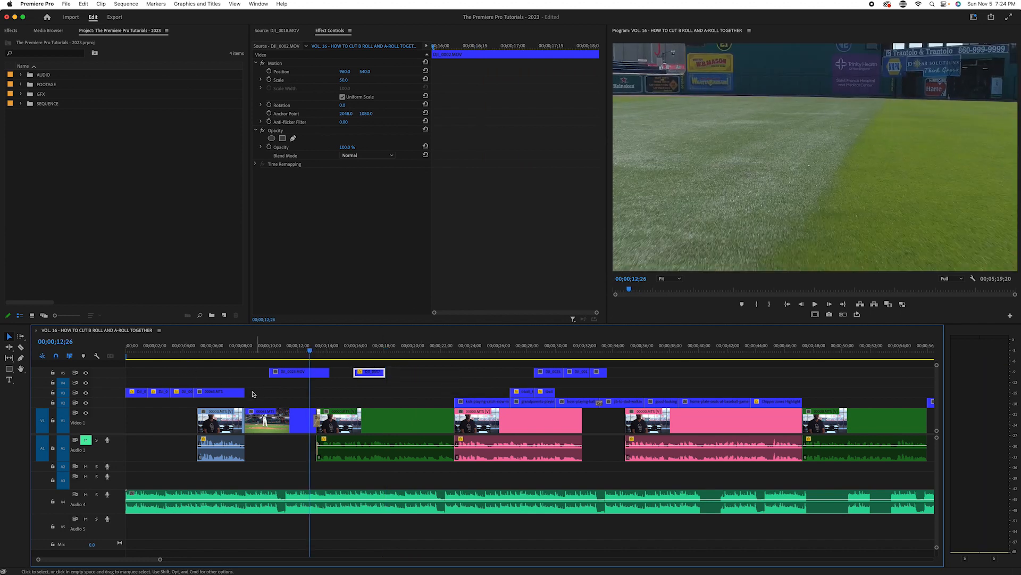
pyautogui.click(326, 370)
pyautogui.moveTo(310, 351); pyautogui.dragTo(270, 355)
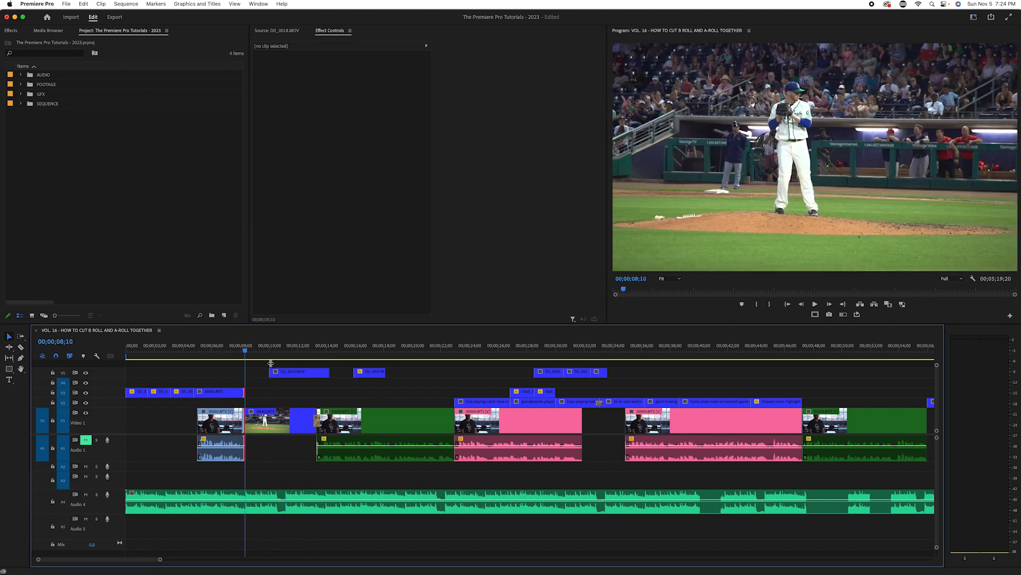
pyautogui.press('space')
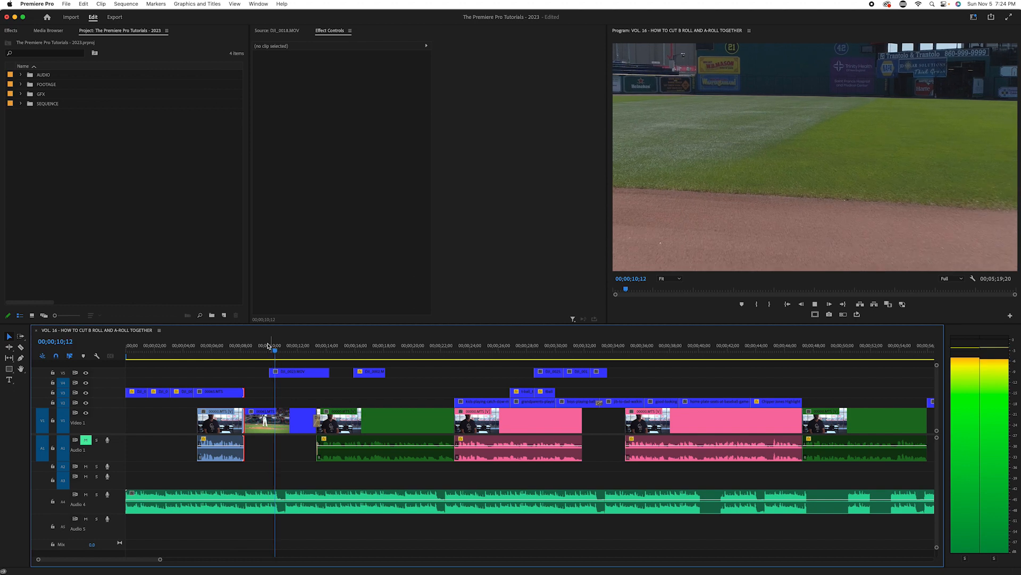
pyautogui.press('space')
pyautogui.moveTo(321, 374); pyautogui.dragTo(294, 381)
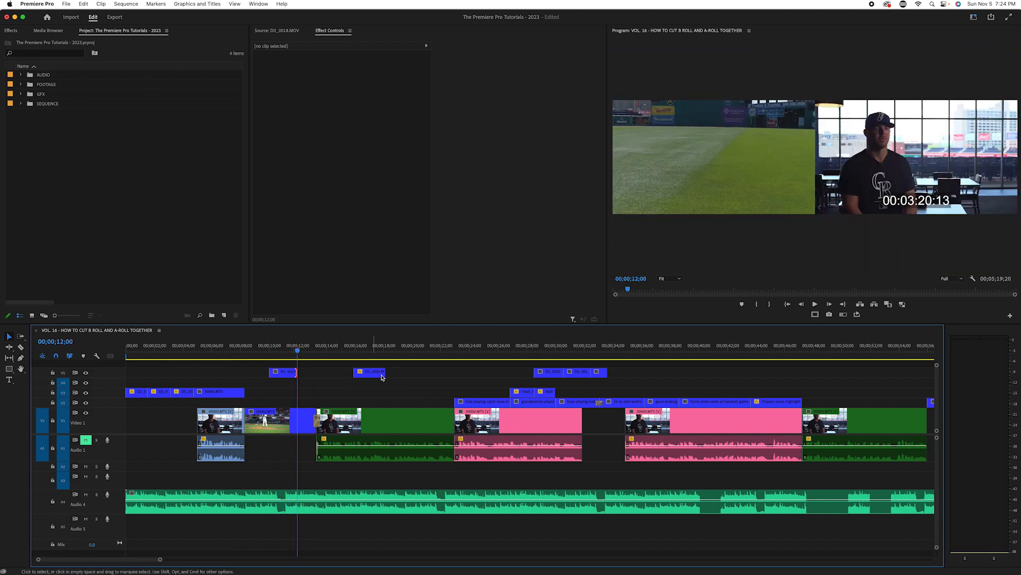
# - Move the shortened overhead ballpark clip to the fourth video track, above the opening B-roll at about 3 seconds
pyautogui.moveTo(372, 373); pyautogui.dragTo(192, 378)
pyautogui.moveTo(147, 351); pyautogui.dragTo(143, 354)
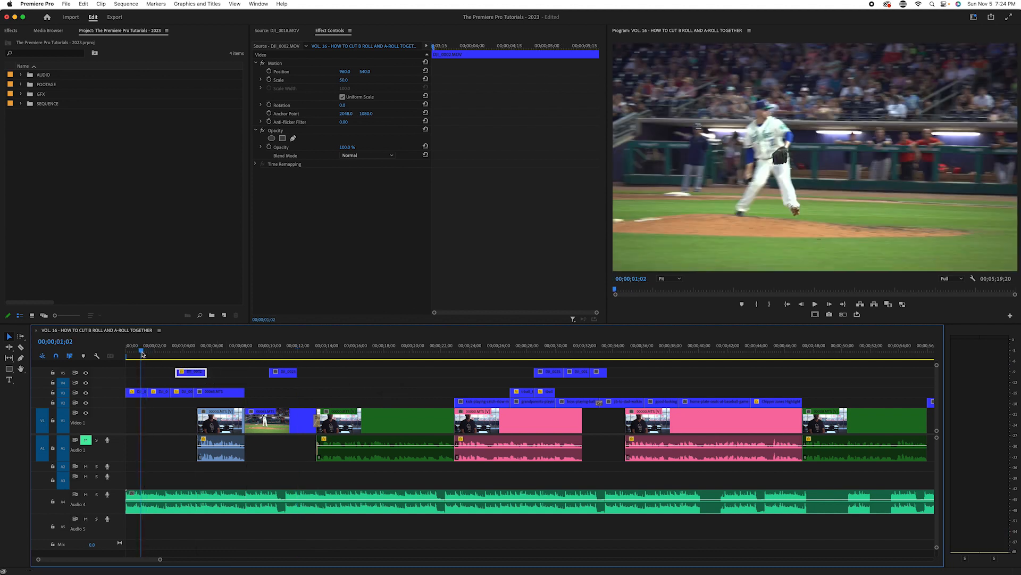
pyautogui.click(157, 351)
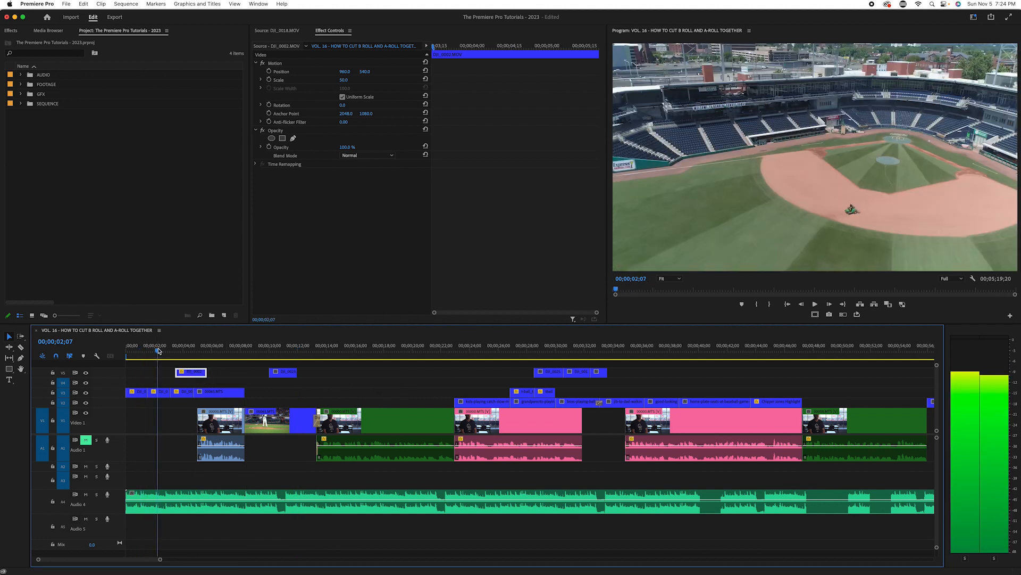
pyautogui.moveTo(183, 351); pyautogui.dragTo(186, 351)
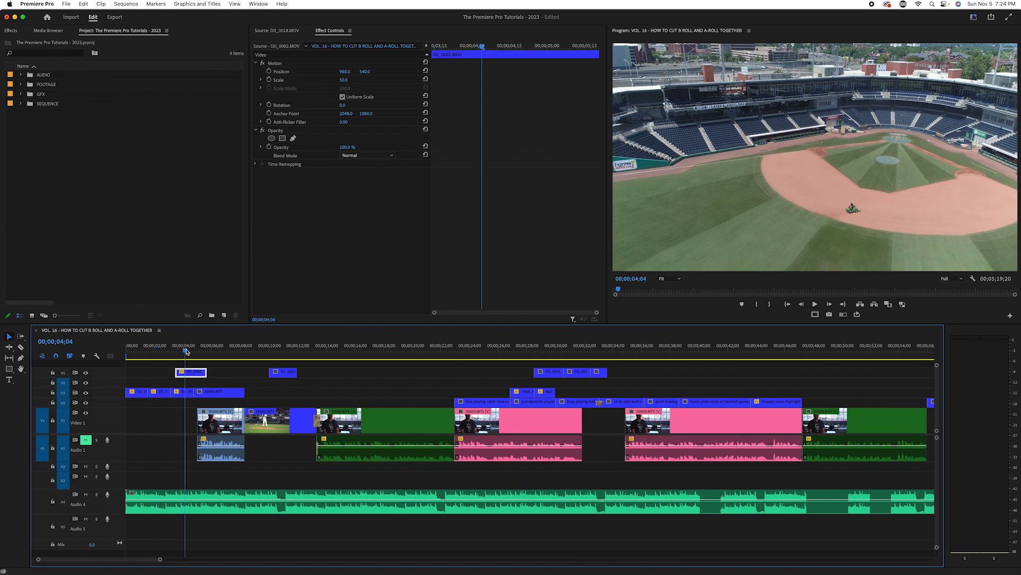
pyautogui.moveTo(186, 351); pyautogui.dragTo(187, 384)
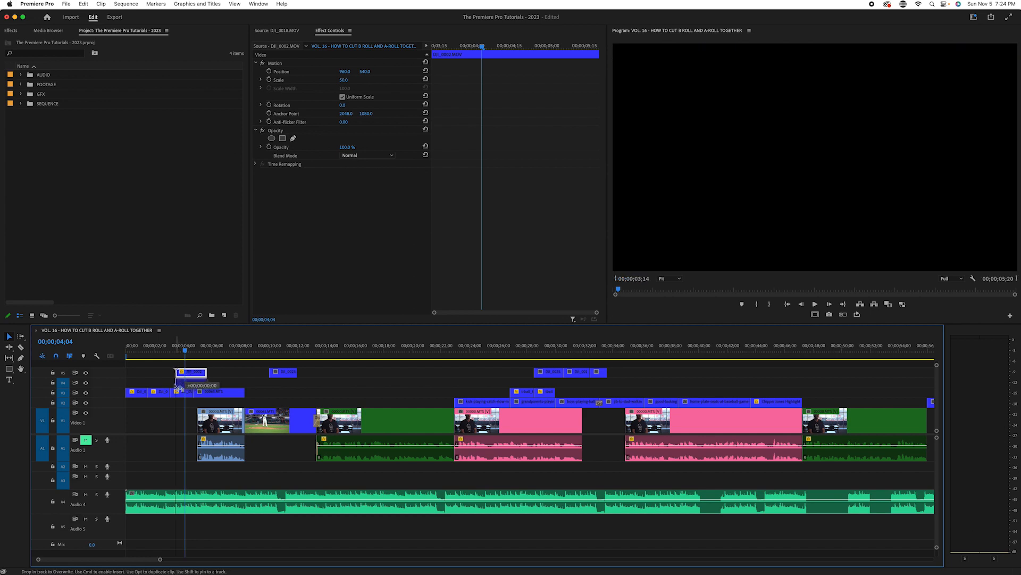
pyautogui.moveTo(181, 385); pyautogui.dragTo(184, 383)
# - Shift the third opening clip and the night stadium clip clear of the opening, and place the overhead ballpark clip on the third track at about 4 seconds
pyautogui.click(216, 350)
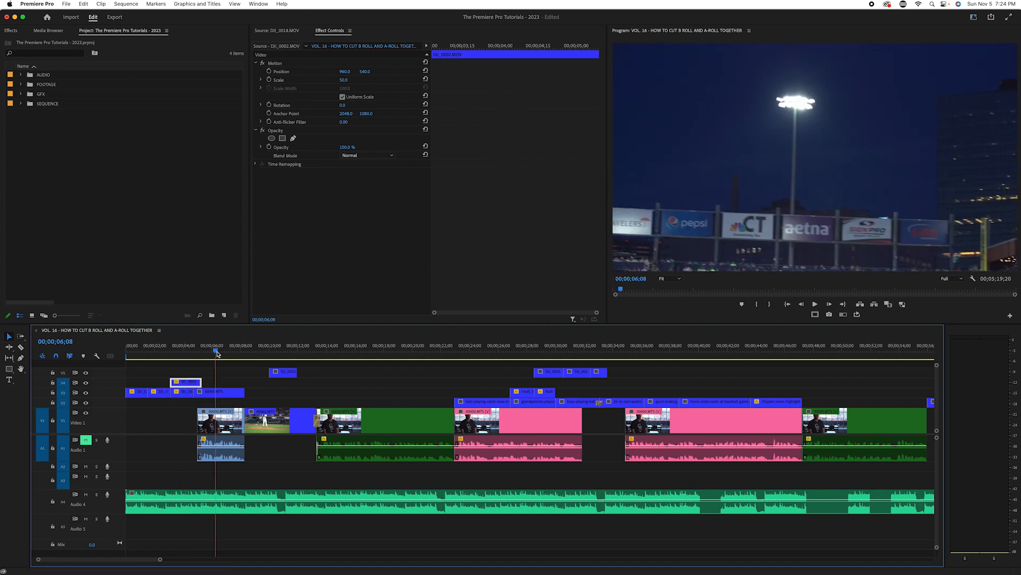
pyautogui.moveTo(210, 396); pyautogui.dragTo(401, 383)
pyautogui.moveTo(222, 395); pyautogui.dragTo(341, 383)
pyautogui.moveTo(229, 373); pyautogui.dragTo(195, 392)
# - Add the outfield clip to the third video track and close the gaps so the four opening B-roll clips run back to back
pyautogui.moveTo(184, 352); pyautogui.dragTo(133, 359)
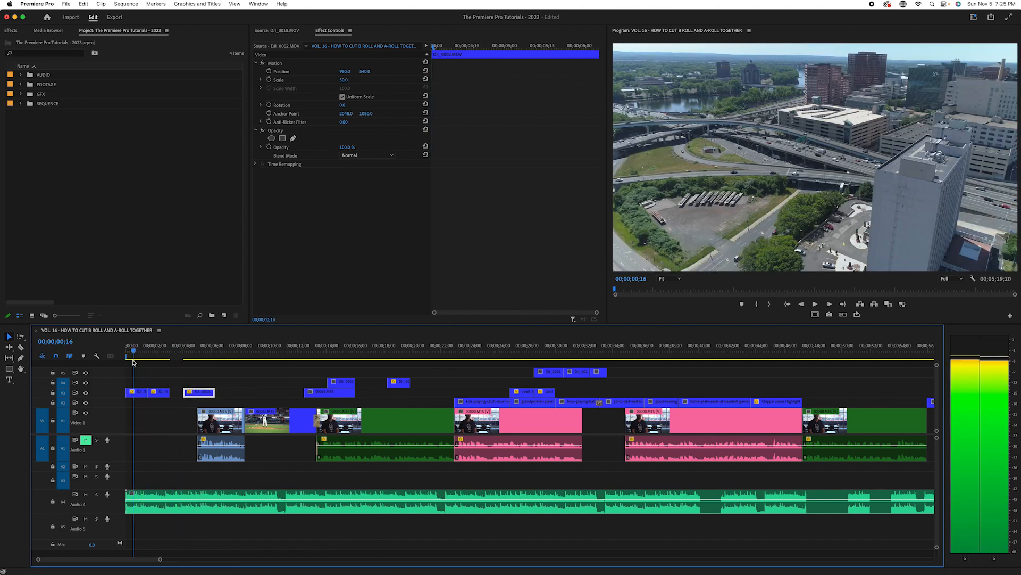
pyautogui.click(161, 351)
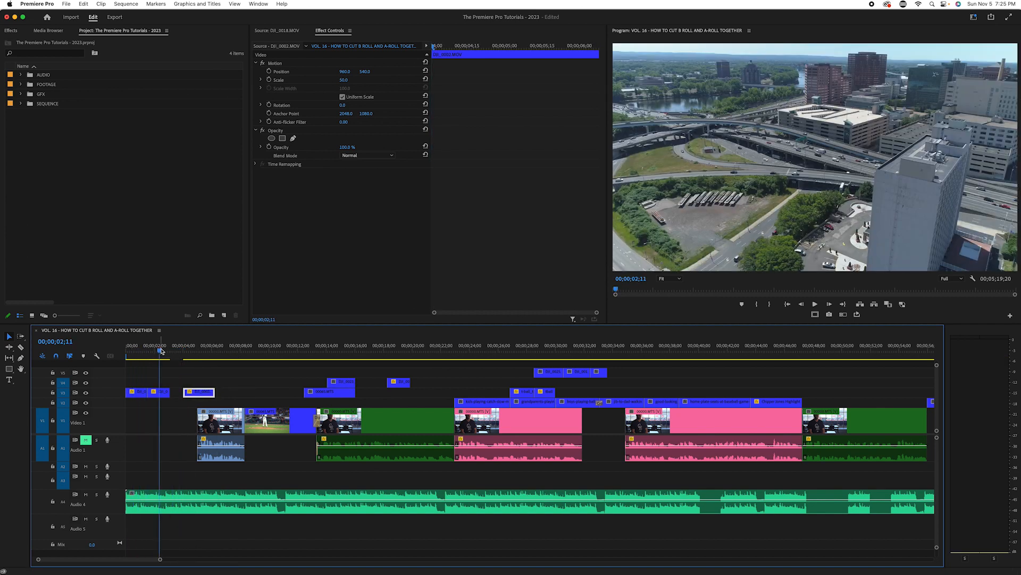
pyautogui.click(200, 351)
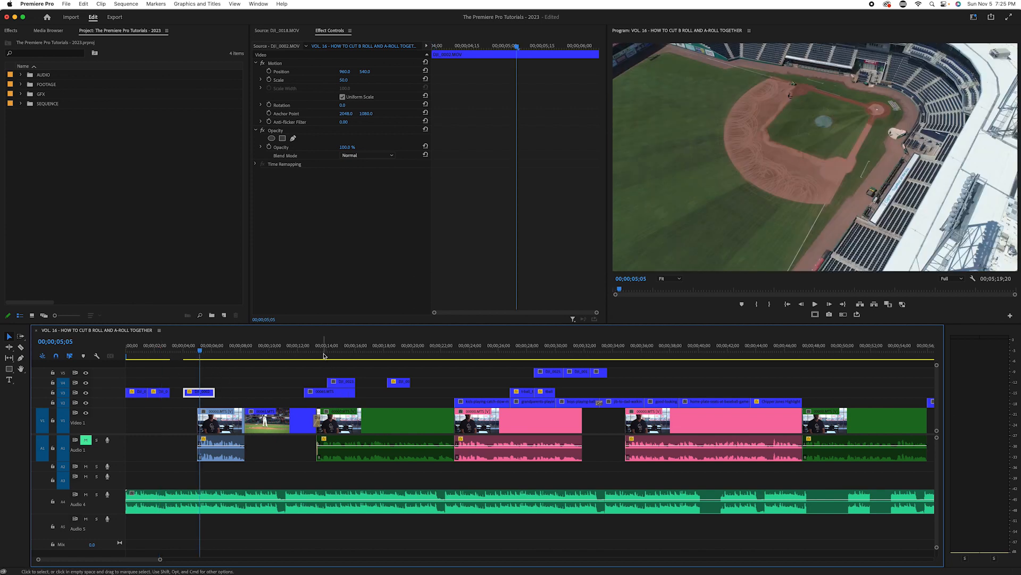
pyautogui.click(340, 351)
pyautogui.moveTo(343, 385); pyautogui.dragTo(234, 400)
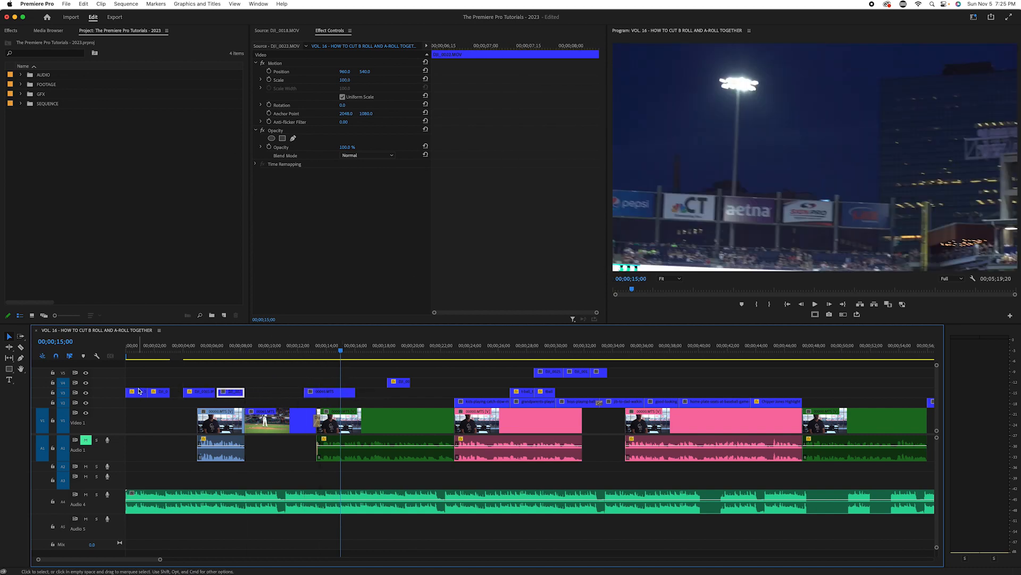
pyautogui.moveTo(161, 347); pyautogui.dragTo(126, 349)
pyautogui.moveTo(200, 394)
pyautogui.mouseDown()
pyautogui.moveTo(190, 396)
pyautogui.moveTo(229, 396)
pyautogui.moveTo(216, 397)
pyautogui.mouseUp()
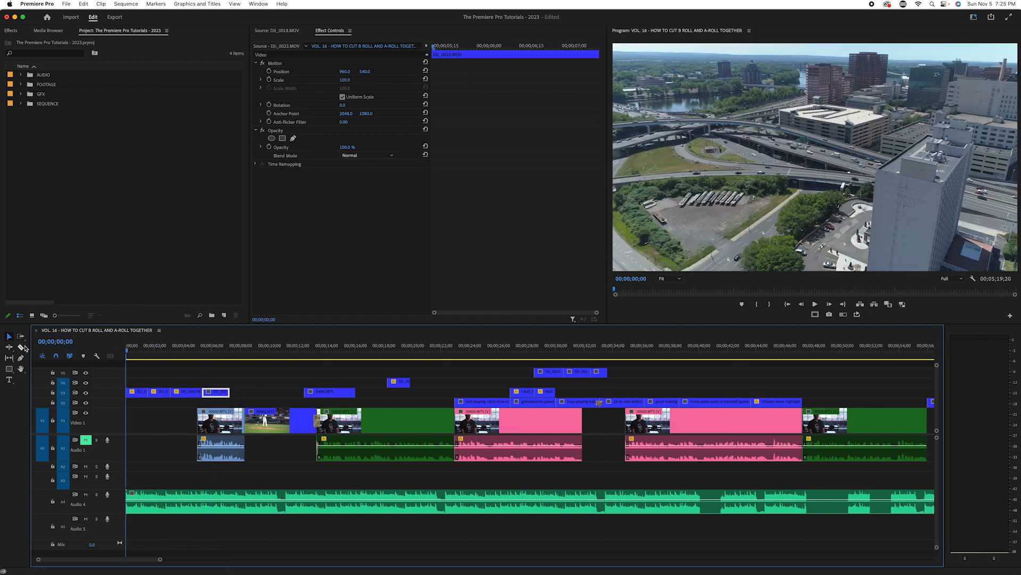
# - Play the first second of the opening with the timeline magnified to listen for the first music beat
pyautogui.press('space')
pyautogui.press('=')
pyautogui.press('=')
pyautogui.press('=')
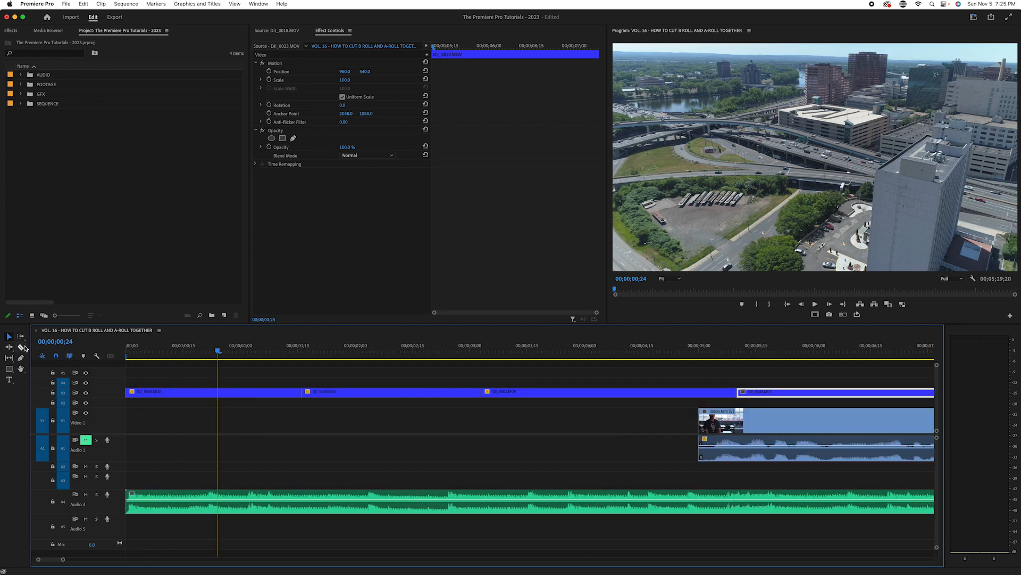
pyautogui.moveTo(212, 350); pyautogui.dragTo(39, 362)
pyautogui.press('space')
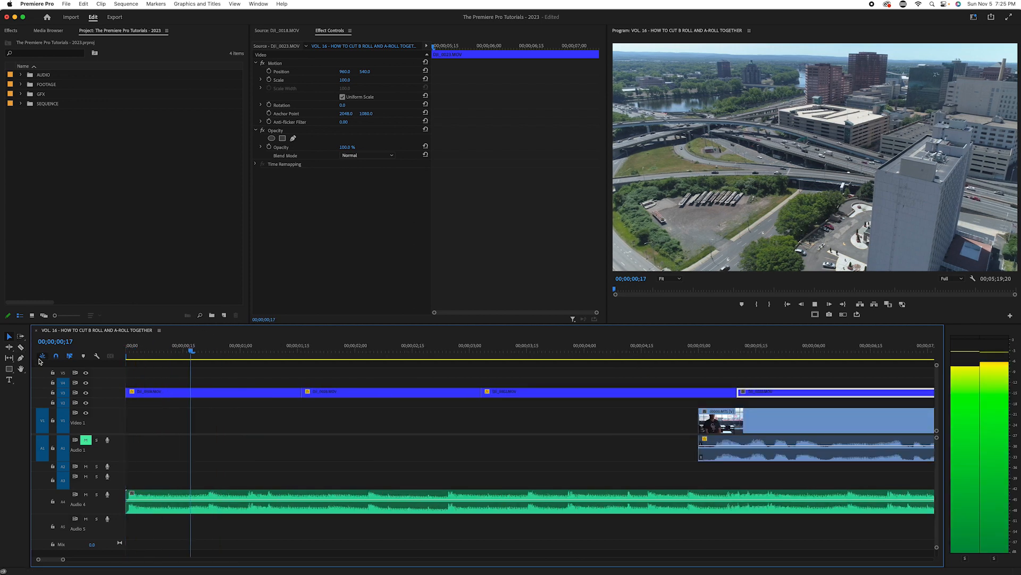
pyautogui.press('space')
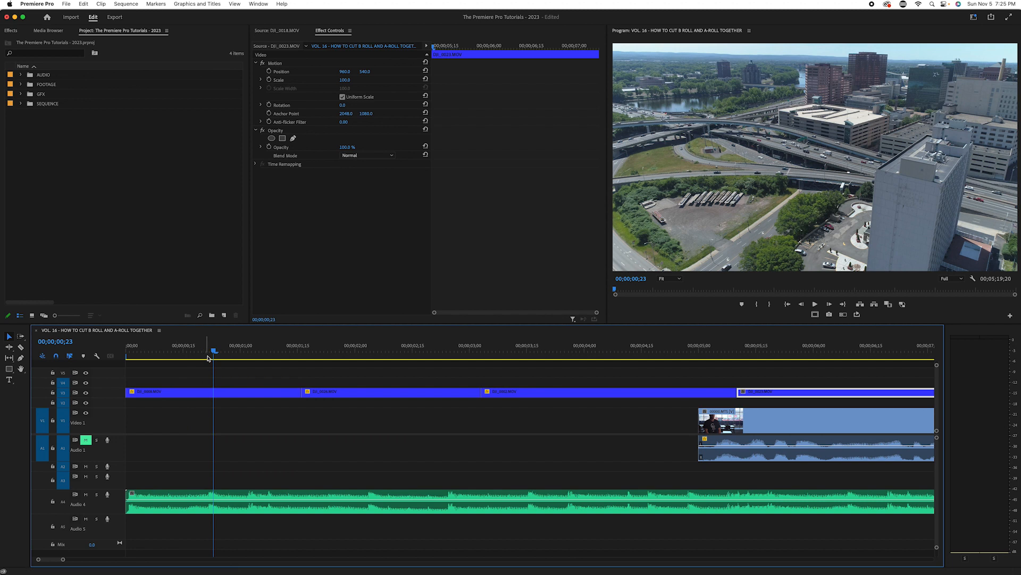
# - Find the first music beat at 00;00;00;17 and move the second B-roll clip to start there, over the end of the city clip
pyautogui.press('j')
pyautogui.moveTo(135, 377); pyautogui.dragTo(191, 377)
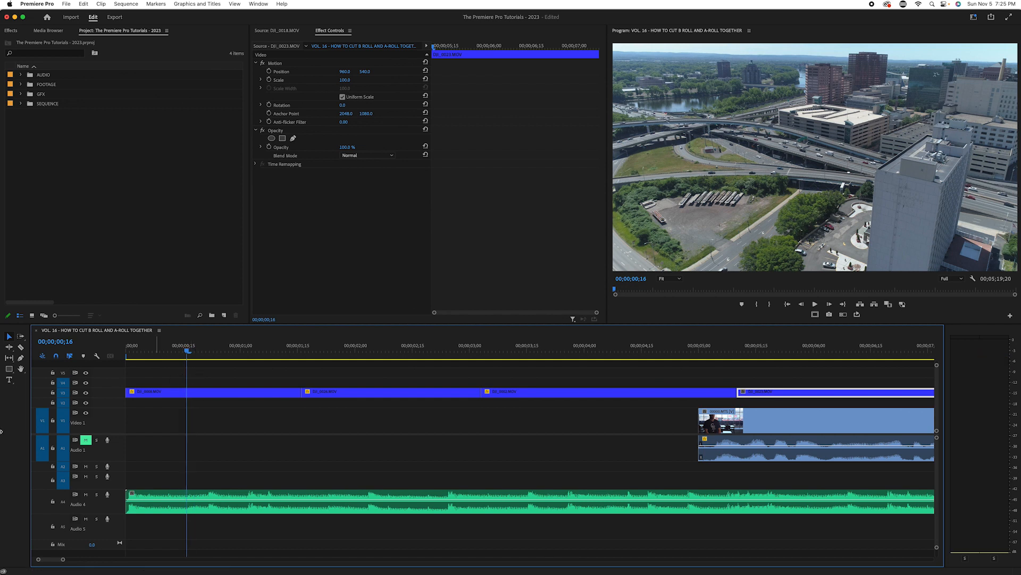
pyautogui.moveTo(202, 352); pyautogui.dragTo(75, 349)
pyautogui.press('space')
pyautogui.press('space')
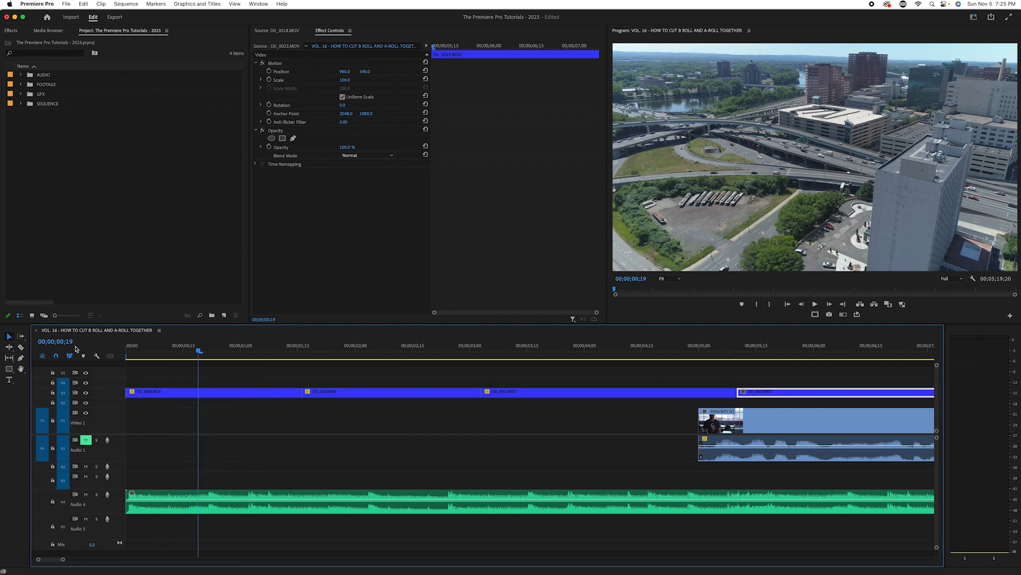
pyautogui.moveTo(199, 353)
pyautogui.mouseDown()
pyautogui.moveTo(176, 364)
pyautogui.moveTo(190, 357)
pyautogui.mouseUp()
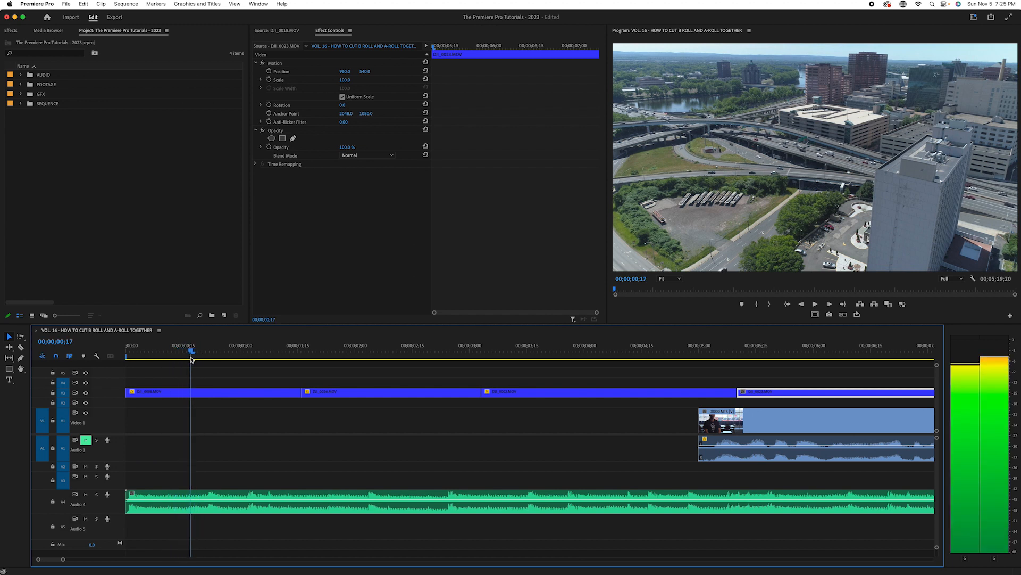
pyautogui.click(384, 394)
pyautogui.moveTo(383, 394); pyautogui.dragTo(274, 393)
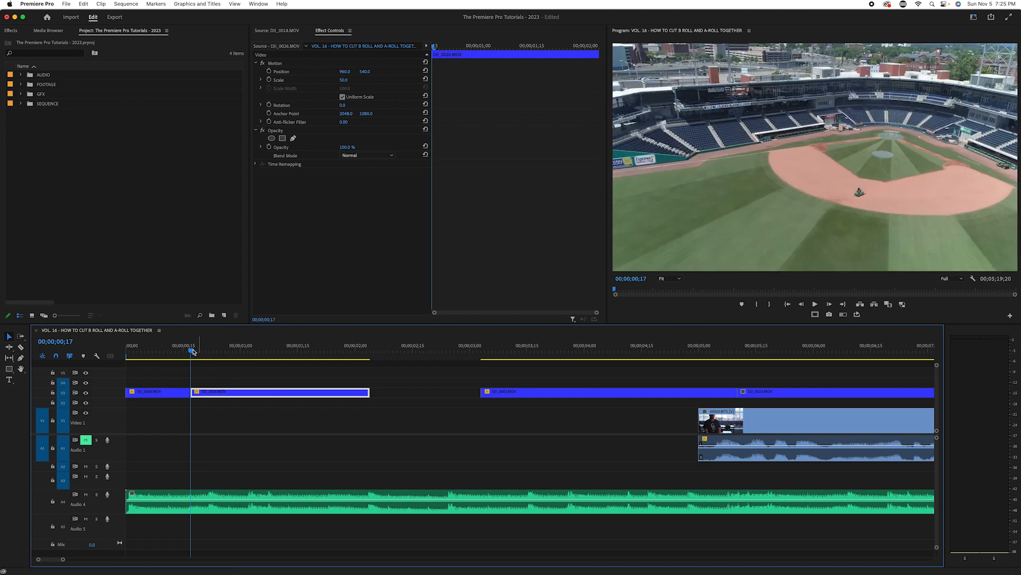
# - Play the opening from the start to check the first cut and listen for the second music beat
pyautogui.moveTo(192, 351); pyautogui.dragTo(1, 357)
pyautogui.press('space')
pyautogui.press('space')
pyautogui.moveTo(252, 351); pyautogui.dragTo(1, 385)
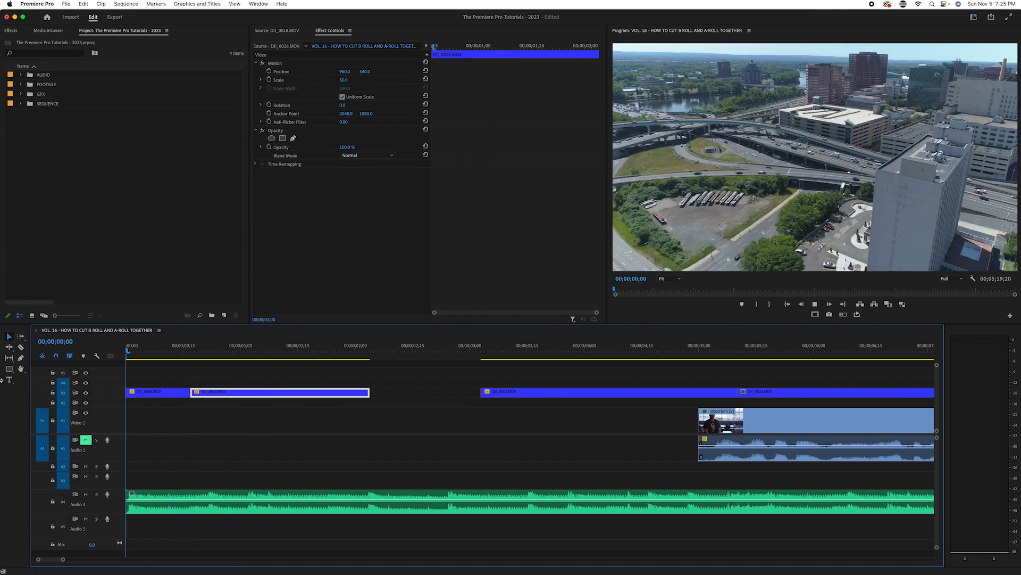
pyautogui.press('space')
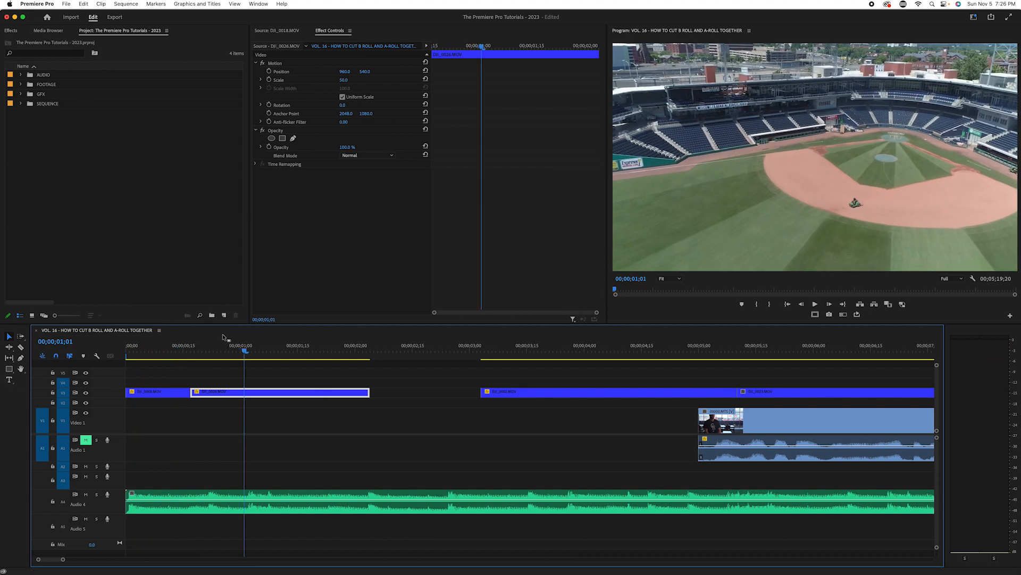
# - Enlarge the music track's waveform and place the playhead on the beat at 00;00;01;02
pyautogui.moveTo(244, 352); pyautogui.dragTo(243, 352)
pyautogui.press('=')
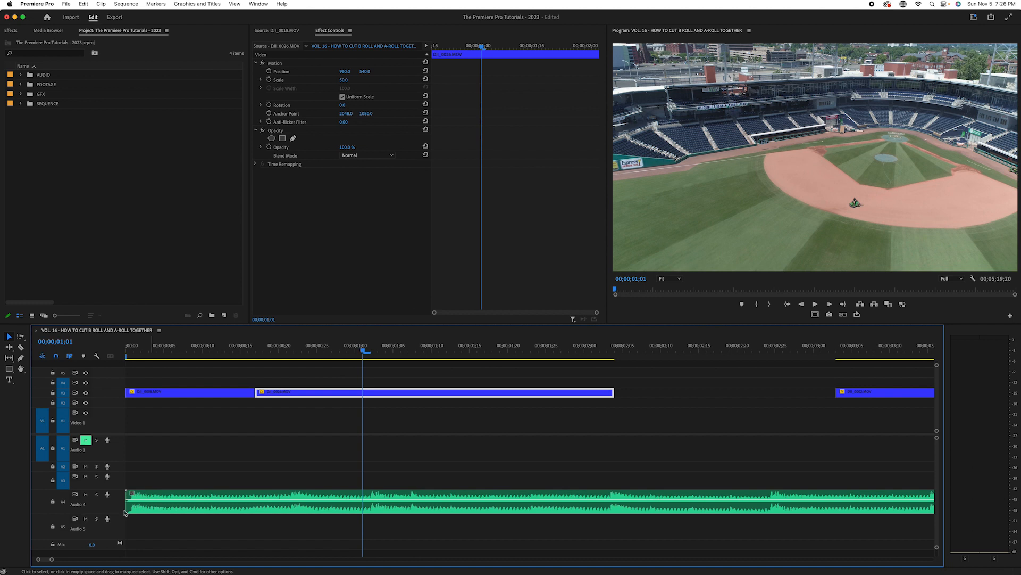
pyautogui.moveTo(118, 514); pyautogui.dragTo(124, 539)
pyautogui.press('Right')
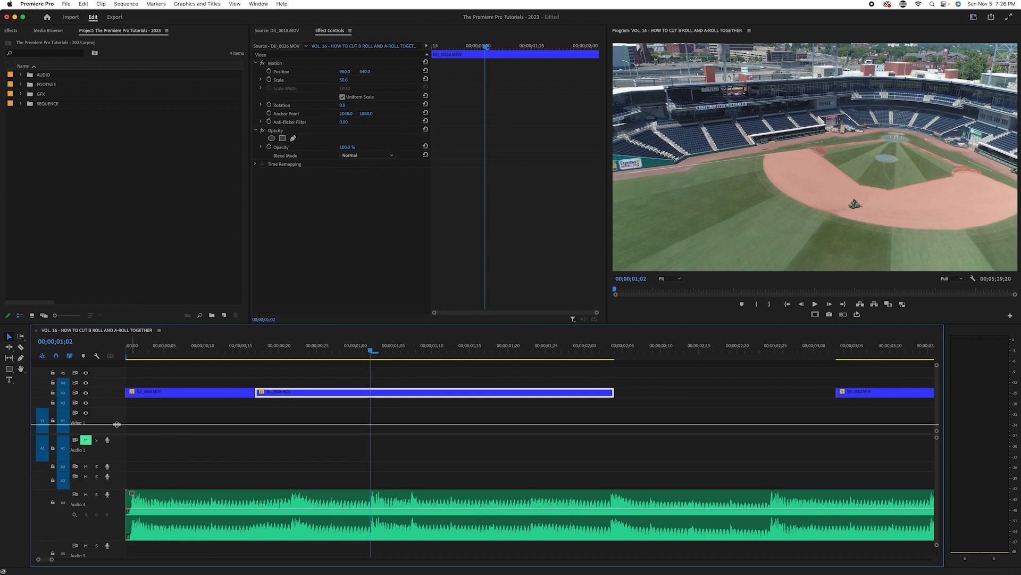
pyautogui.moveTo(113, 434); pyautogui.dragTo(112, 424)
pyautogui.moveTo(379, 352); pyautogui.dragTo(371, 346)
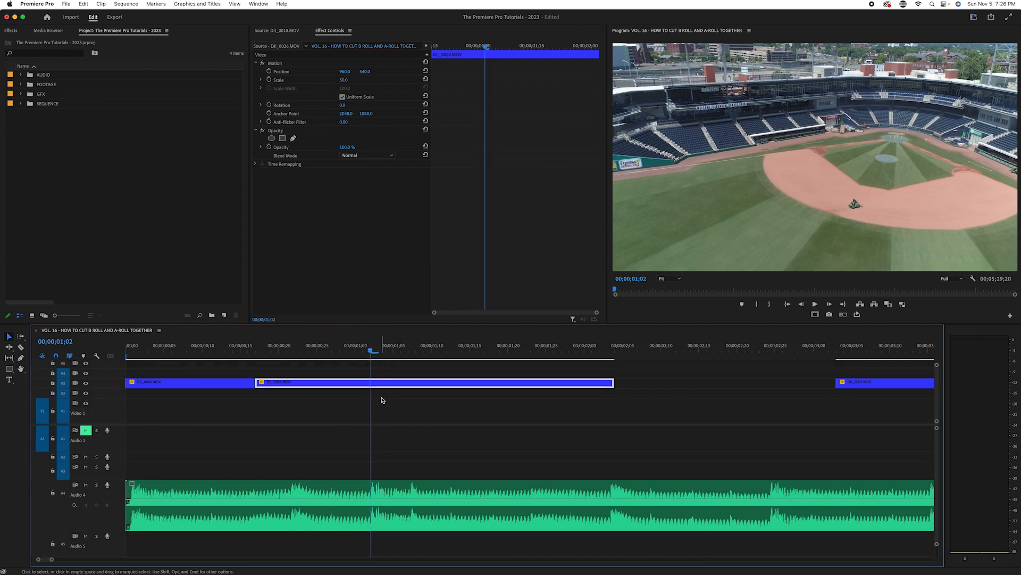
# - End the second B-roll clip at 00;00;01;02 and start the overhead ballpark clip at that point
pyautogui.press('-')
pyautogui.press('-')
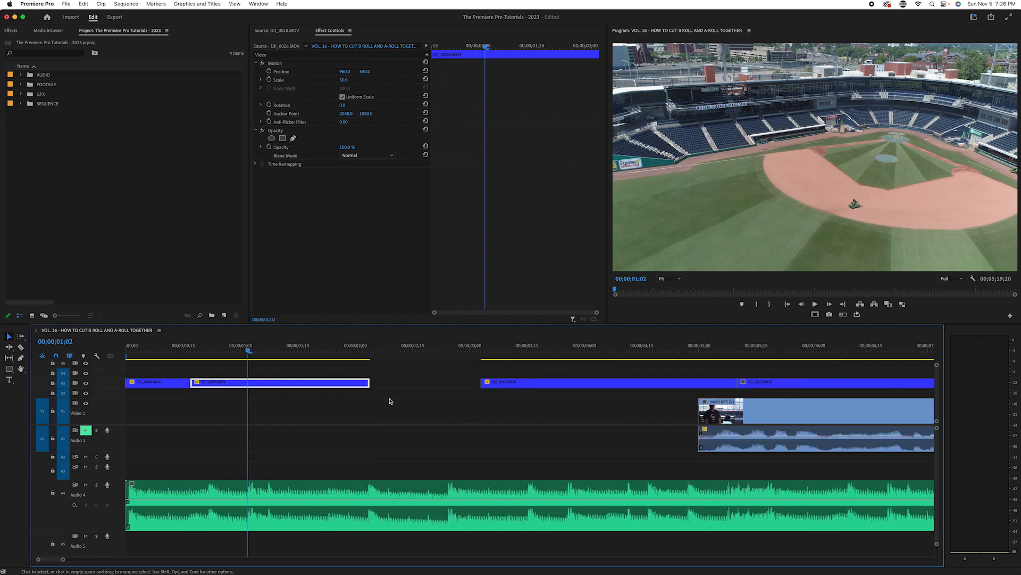
pyautogui.moveTo(366, 385); pyautogui.dragTo(258, 386)
# - Play the opening from the start twice to check both cuts against the music beats
pyautogui.moveTo(201, 349); pyautogui.dragTo(1, 345)
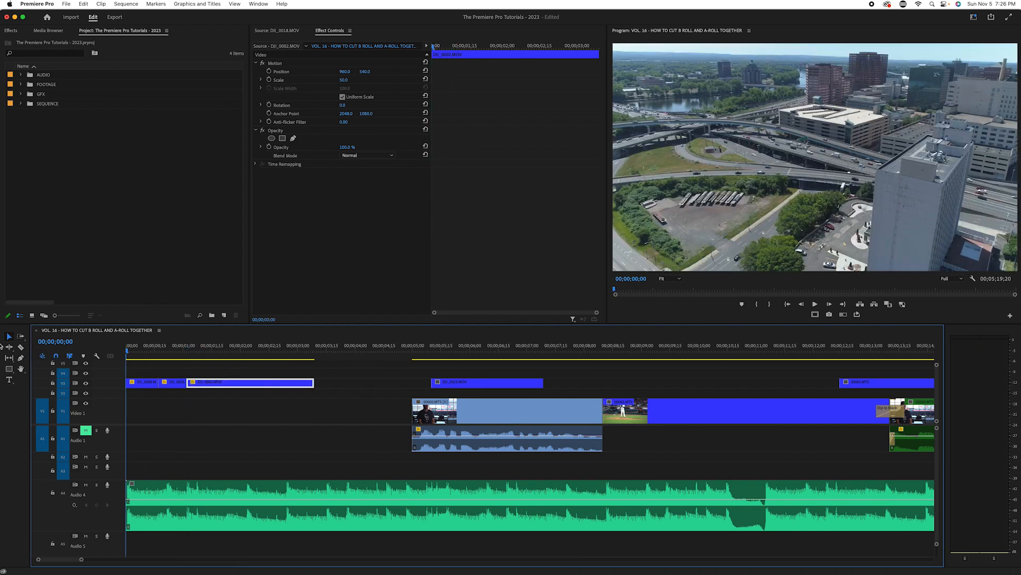
pyautogui.press('space')
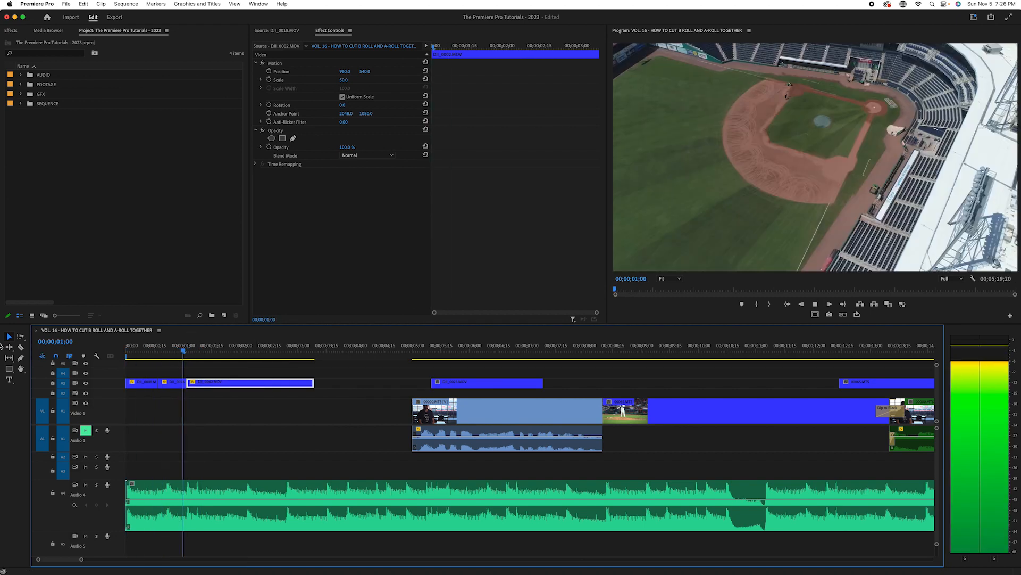
pyautogui.press('space')
pyautogui.moveTo(237, 361); pyautogui.dragTo(1, 355)
pyautogui.press('space')
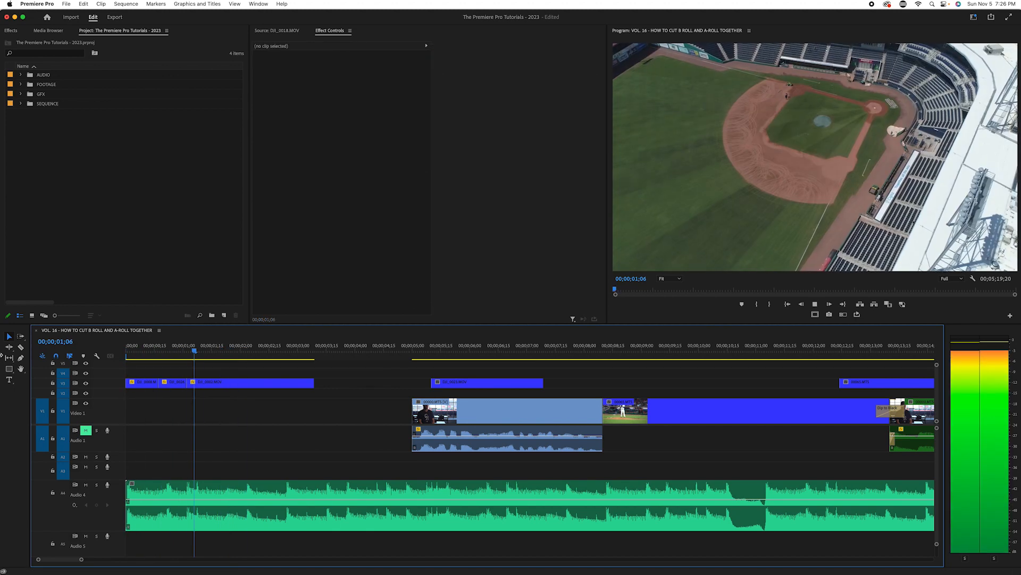
pyautogui.press('space')
# - Place the playhead on the music beat at 00;00;02;24 and move the ground-level outfield clip DJI_0023.MOV to start there
pyautogui.click(293, 352)
pyautogui.moveTo(293, 352); pyautogui.dragTo(288, 353)
pyautogui.press('=')
pyautogui.press('=')
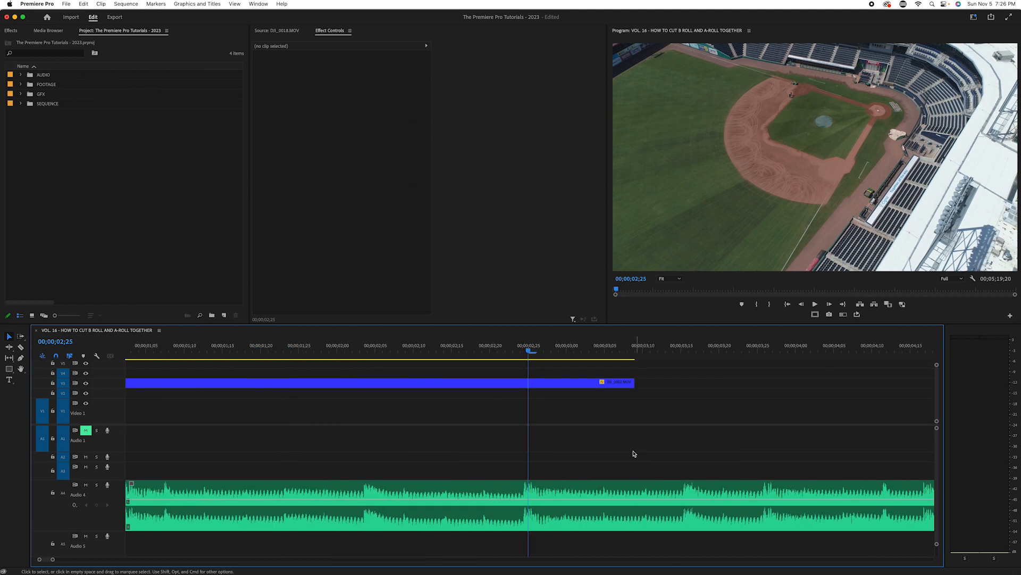
pyautogui.press('Left')
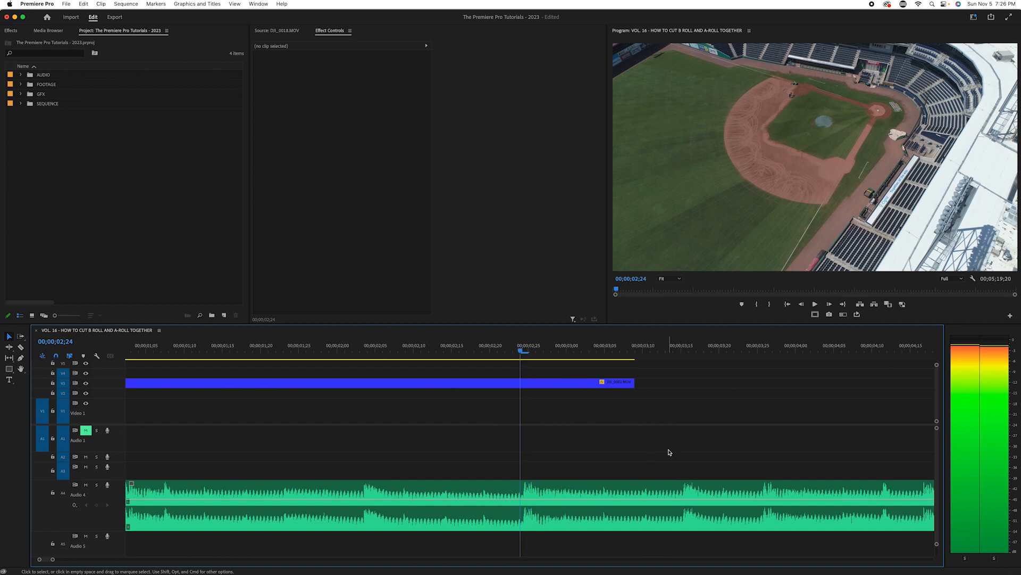
pyautogui.press('\\')
pyautogui.moveTo(311, 390); pyautogui.dragTo(239, 390)
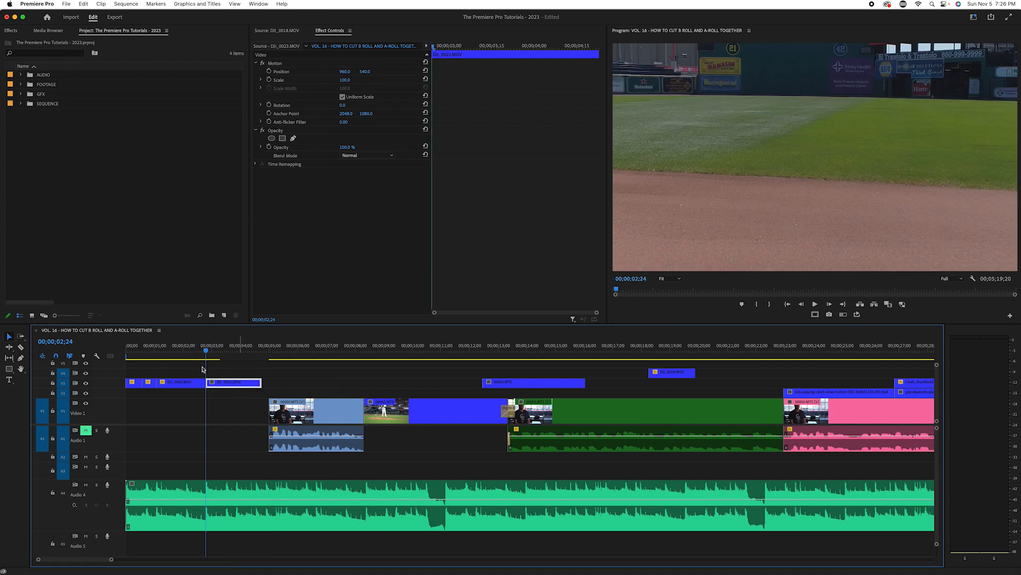
# - Play the opening from the start twice to check the cut at 00;00;02;24 against the music
pyautogui.press('Home')
pyautogui.press('space')
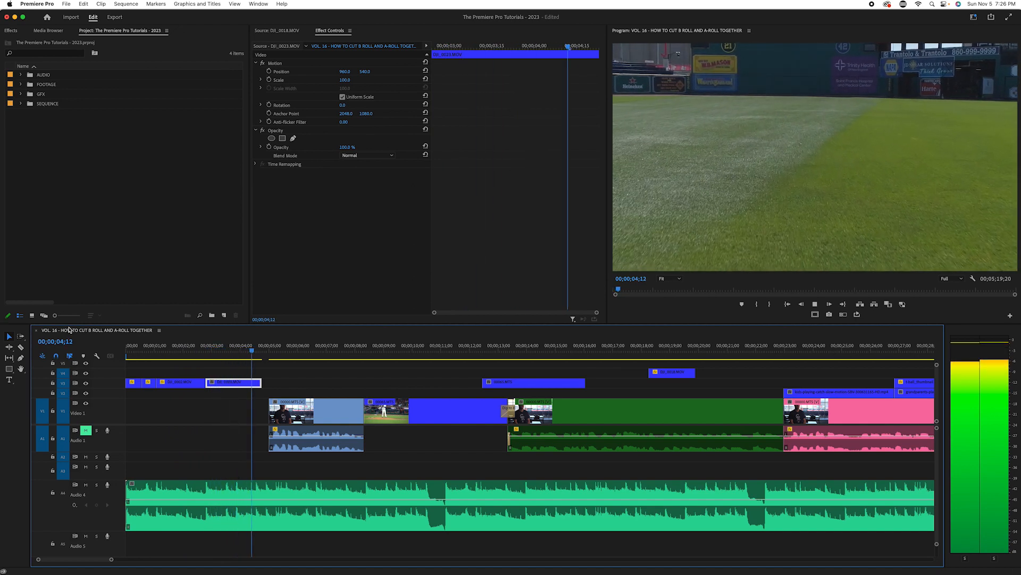
pyautogui.press('space')
pyautogui.press('Home')
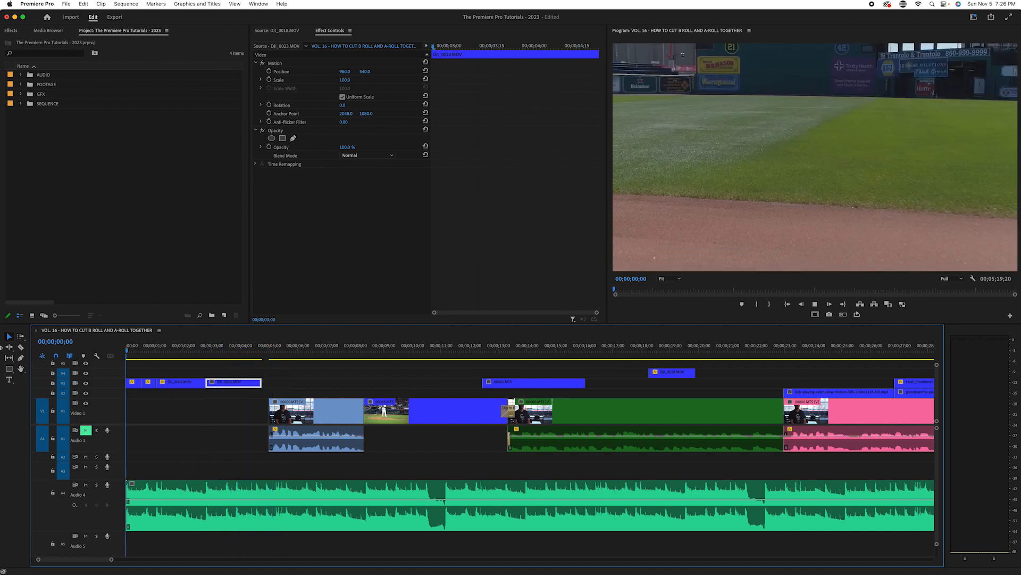
pyautogui.press('space')
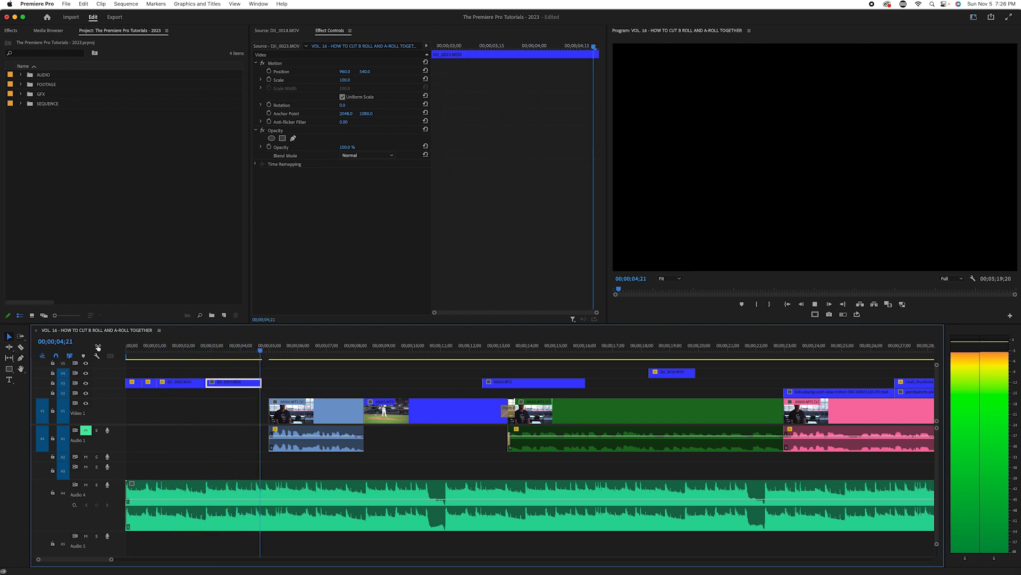
# - Replay the section around the overhead-to-outfield cut several times and look for the next music beat near 00;00;03;25
pyautogui.click(236, 351)
pyautogui.moveTo(236, 356); pyautogui.dragTo(189, 351)
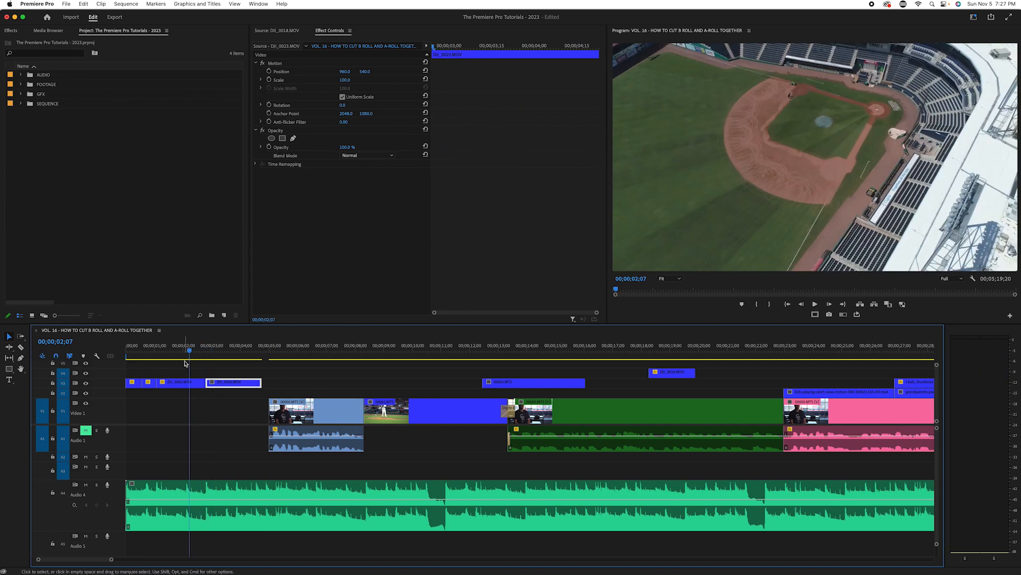
pyautogui.press('space')
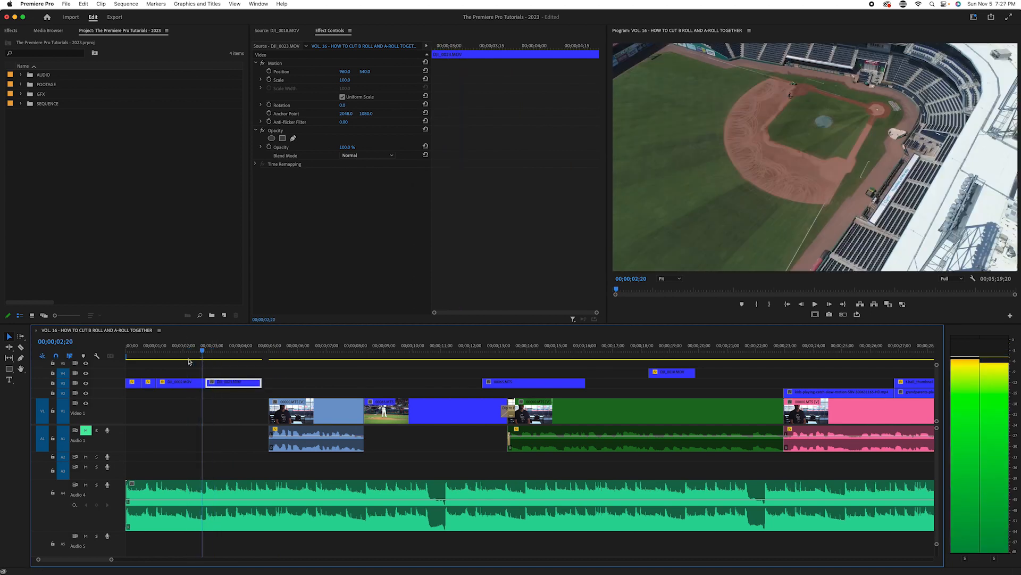
pyautogui.click(179, 359)
pyautogui.moveTo(178, 352); pyautogui.dragTo(174, 351)
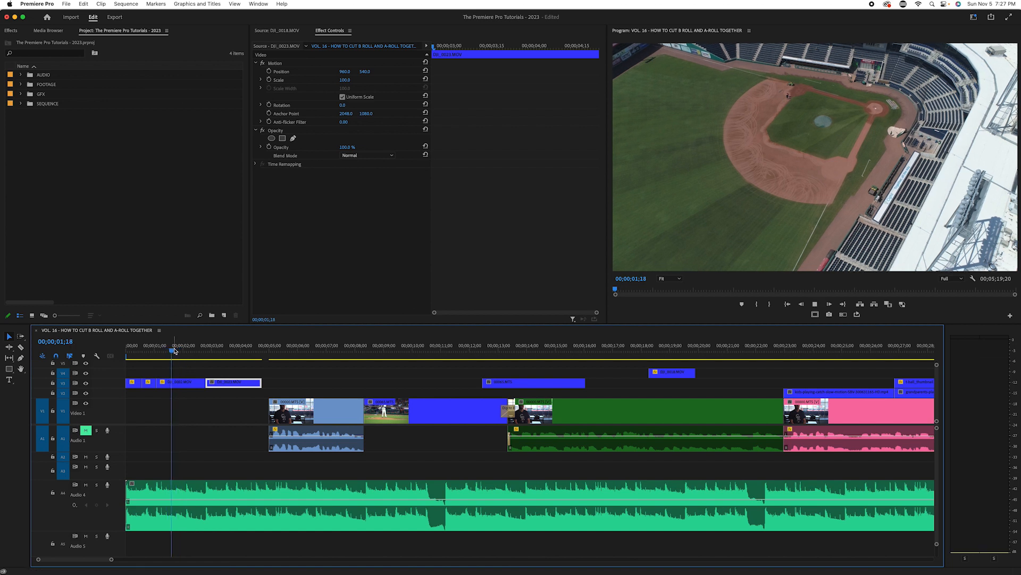
pyautogui.press('space')
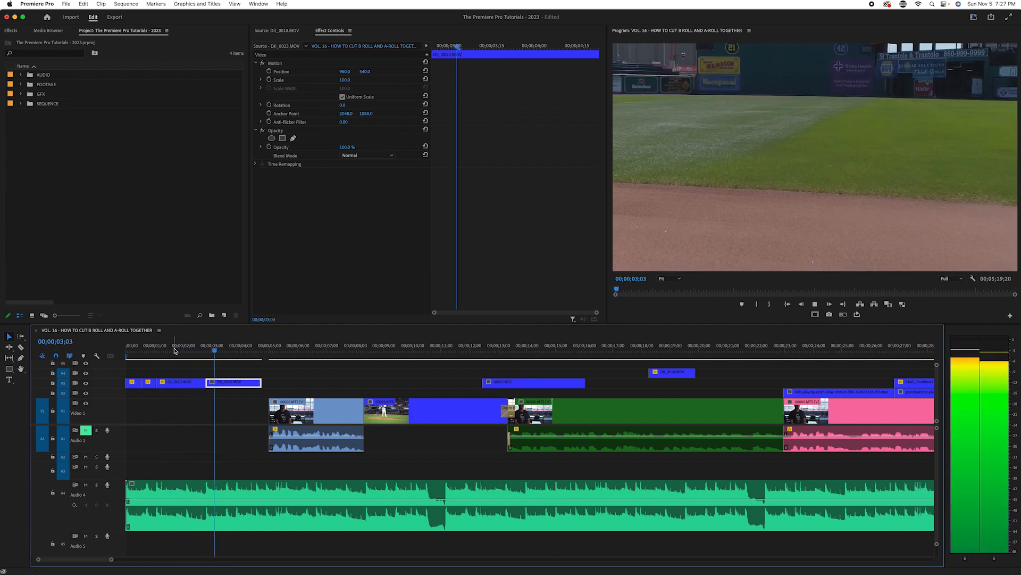
pyautogui.click(182, 350)
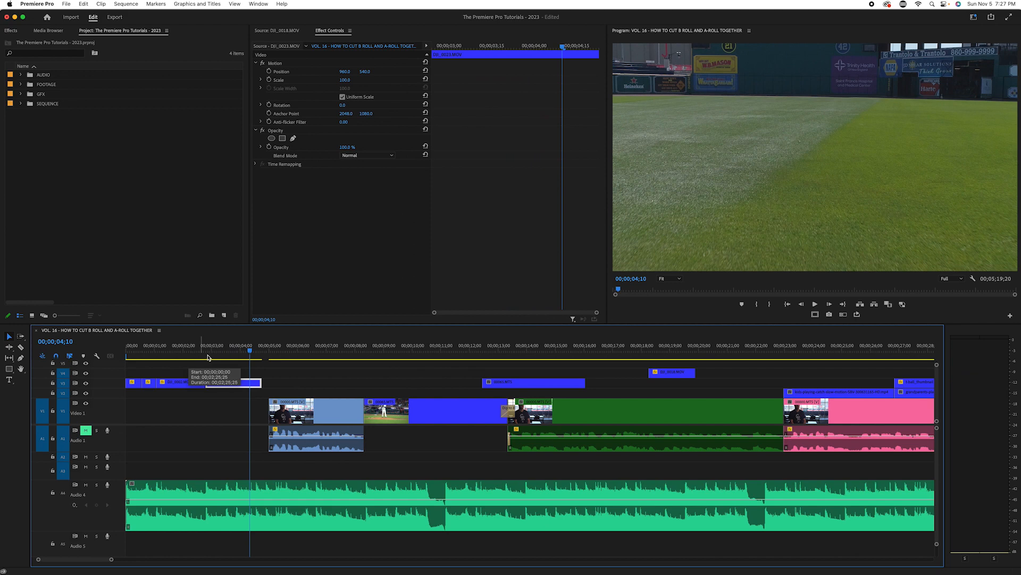
pyautogui.press('space')
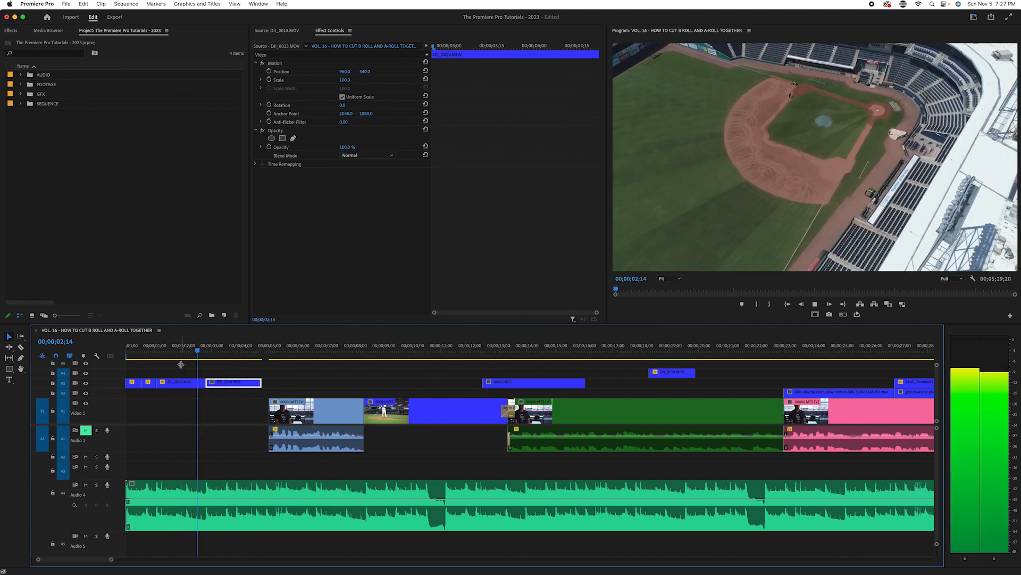
pyautogui.press('space')
pyautogui.press('Left')
pyautogui.press('Left')
pyautogui.press('Right')
pyautogui.press('Left')
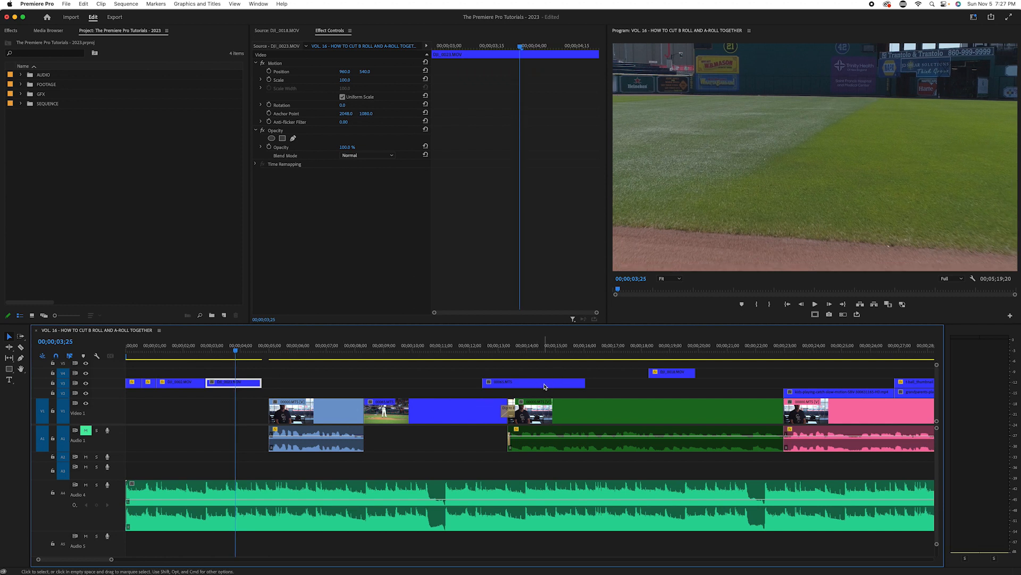
# - Bring the spare stadium clip DJI_0018.MOV down onto the opening B-roll track and start it on the beat at 00;00;03;26
pyautogui.click(529, 349)
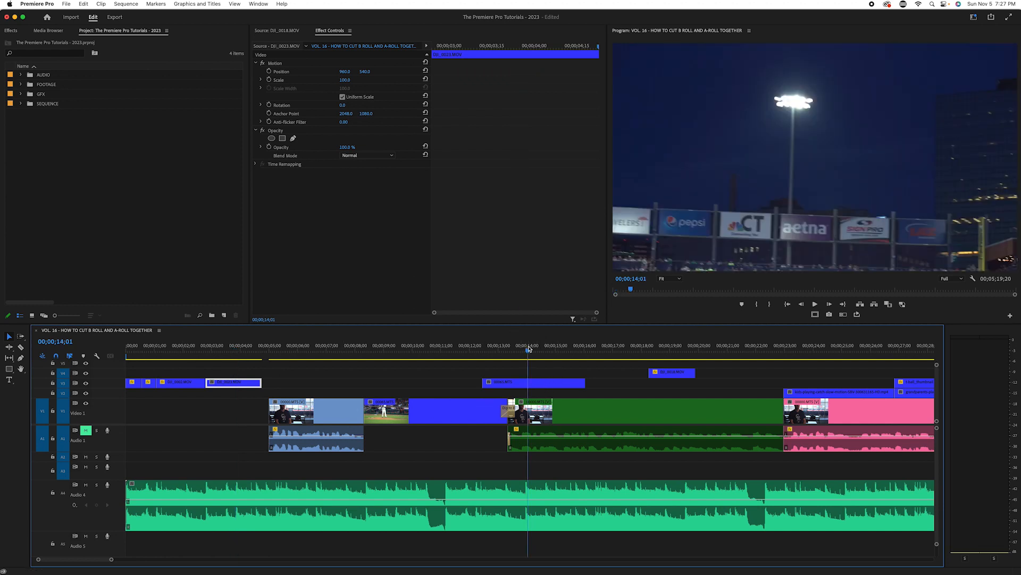
pyautogui.moveTo(680, 372); pyautogui.dragTo(321, 382)
pyautogui.moveTo(246, 351); pyautogui.dragTo(238, 356)
pyautogui.press('=')
pyautogui.press('=')
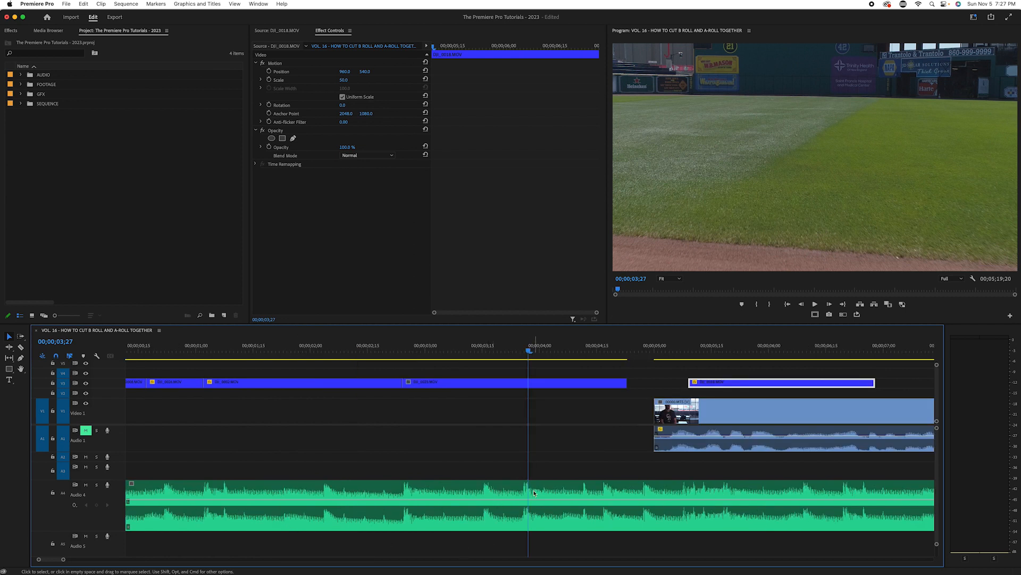
pyautogui.press('Left')
pyautogui.press('Left')
pyautogui.press('Right')
pyautogui.press('Left')
pyautogui.press('Right')
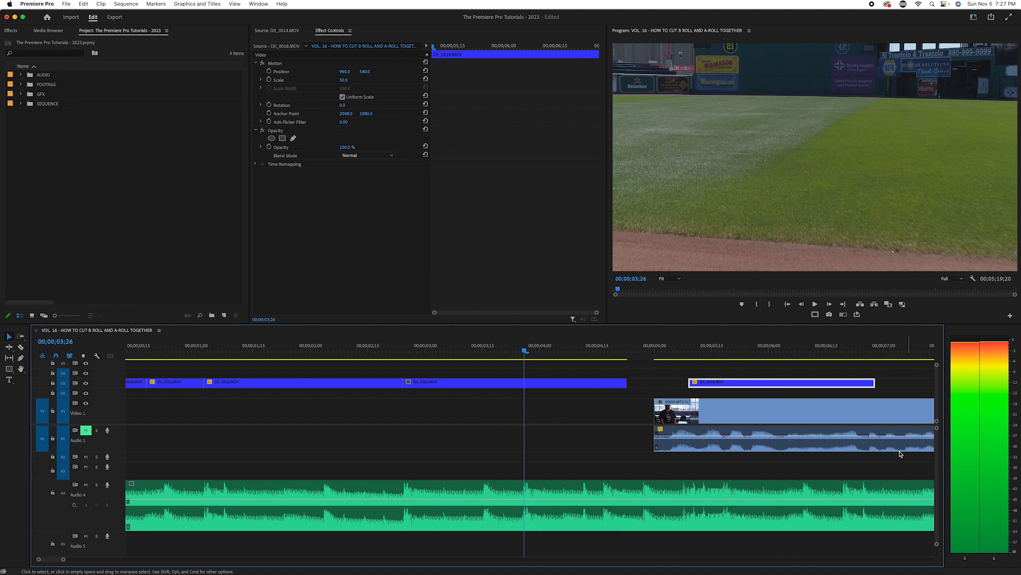
pyautogui.moveTo(768, 388); pyautogui.dragTo(606, 384)
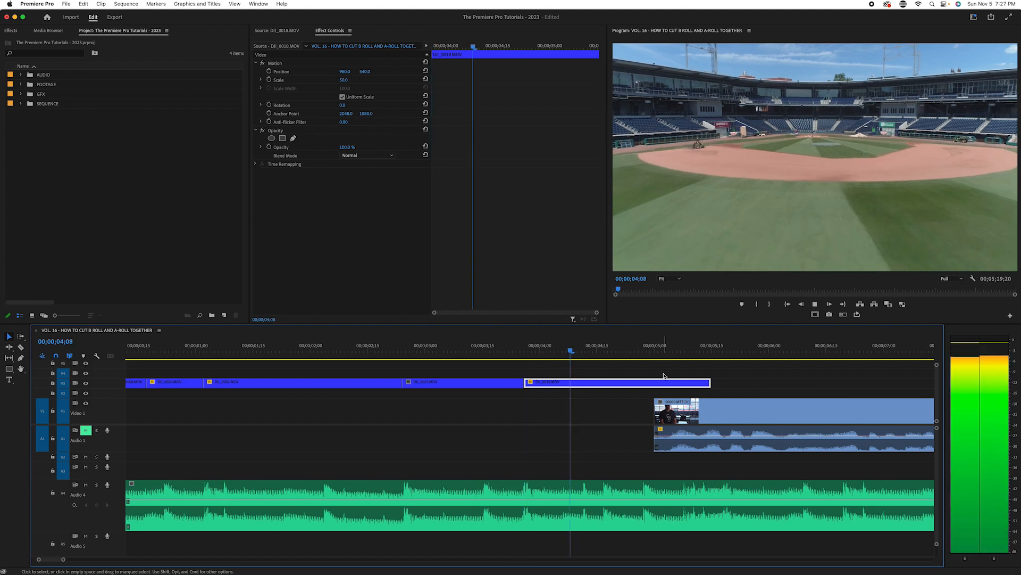
# - Review the outfield clip and the stadium clip around the 00;00;03;26 cut to judge their order
pyautogui.click(439, 346)
pyautogui.click(433, 341)
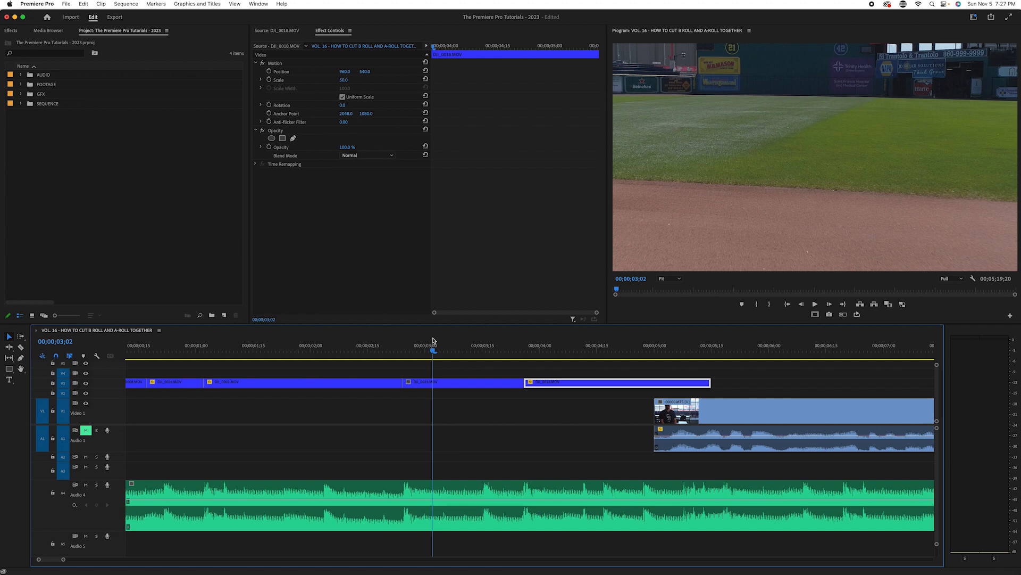
pyautogui.press('-')
pyautogui.click(390, 354)
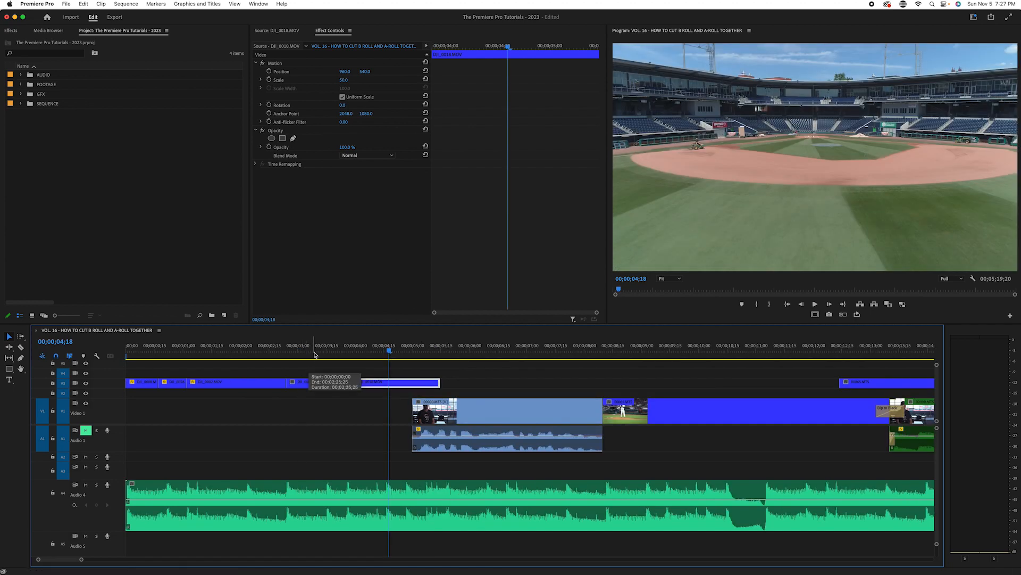
pyautogui.click(245, 353)
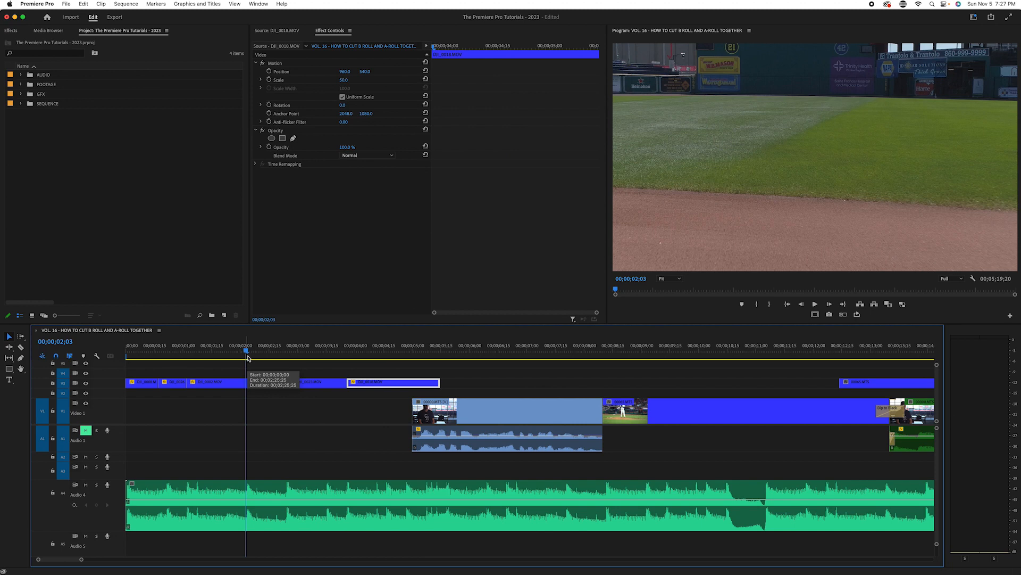
# - Move the outfield clip out of the way, start the stadium clip at 00;00;02;24, and play across the new cut
pyautogui.moveTo(316, 384); pyautogui.dragTo(495, 385)
pyautogui.moveTo(382, 384); pyautogui.dragTo(321, 389)
pyautogui.click(269, 351)
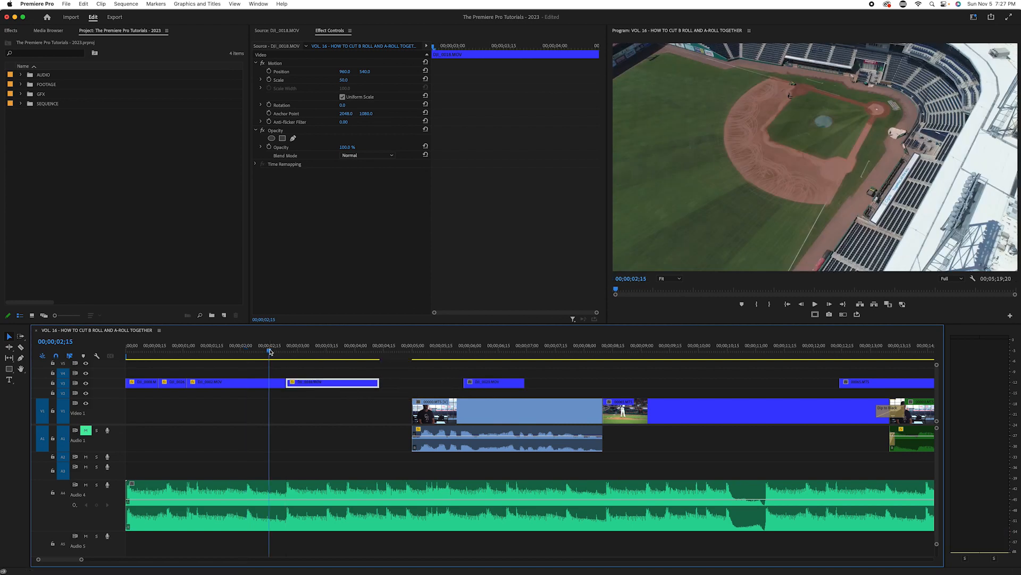
pyautogui.press('Down')
pyautogui.press('space')
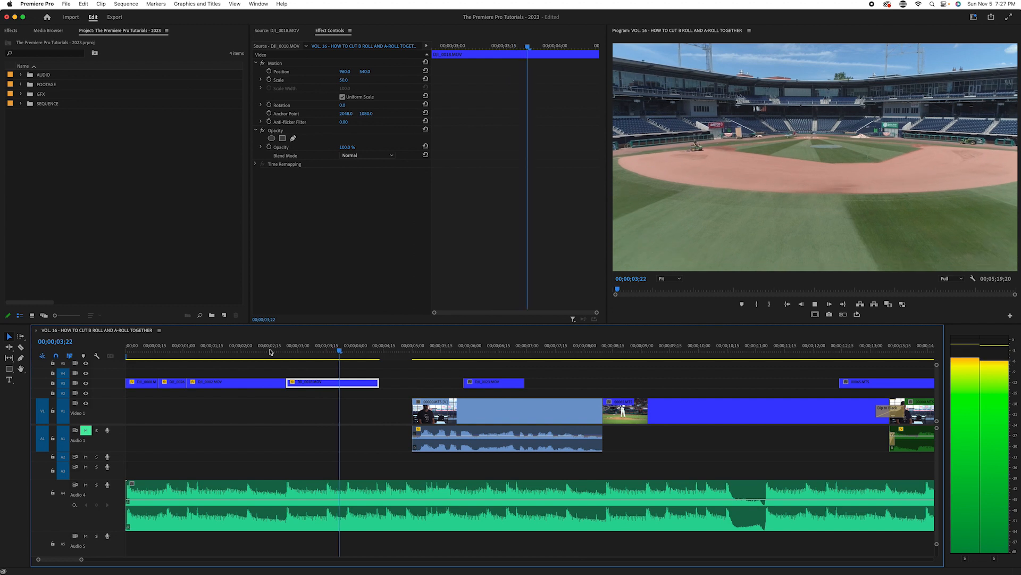
# - Step the playhead to the beat at 00;00;03;26 and move the outfield clip to start there, after the stadium clip
pyautogui.press('Left')
pyautogui.press('Left')
pyautogui.press('Left')
pyautogui.press('Right')
pyautogui.moveTo(501, 383); pyautogui.dragTo(393, 383)
# - Extend the end of the outfield clip to the start of the first interview clip, closing the small gap
pyautogui.click(408, 356)
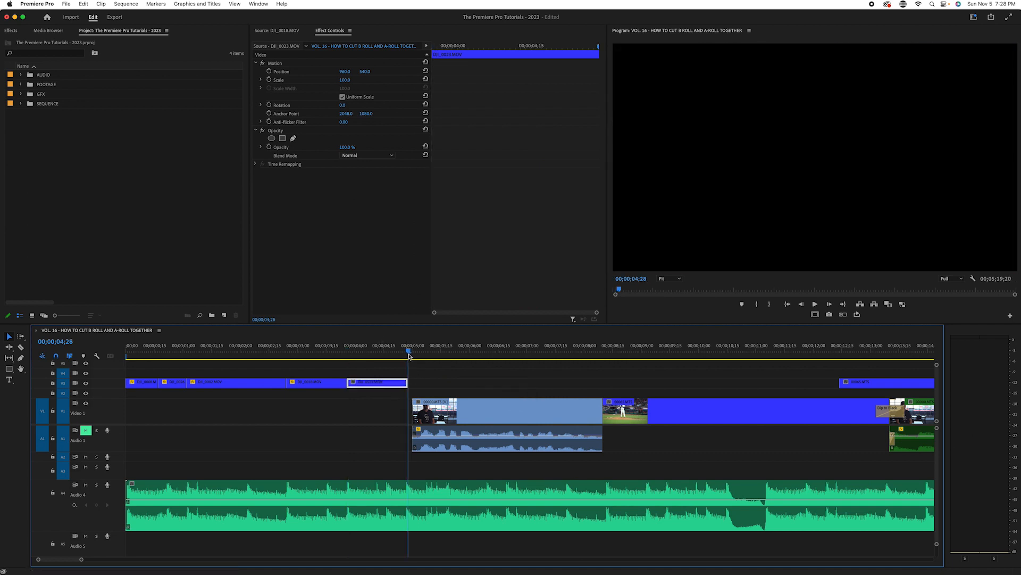
pyautogui.press('=')
pyautogui.press('=')
pyautogui.moveTo(527, 382); pyautogui.dragTo(531, 368)
pyautogui.moveTo(527, 351); pyautogui.dragTo(393, 383)
pyautogui.press('-')
pyautogui.press('-')
pyautogui.press('-')
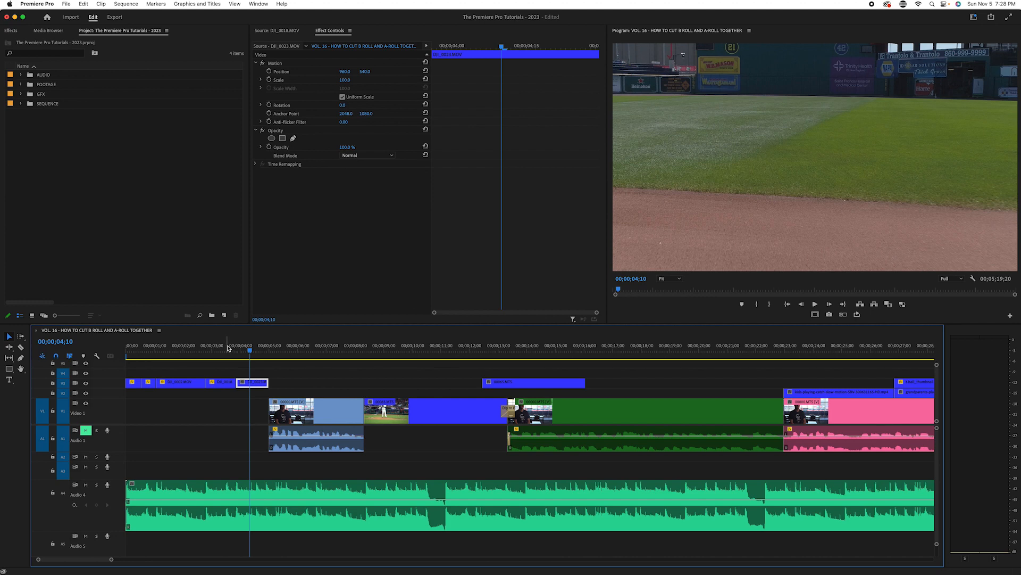
# - Play the rebuilt opening from the start twice to check every B-roll cut and the transition into the interview
pyautogui.press('Home')
pyautogui.press('space')
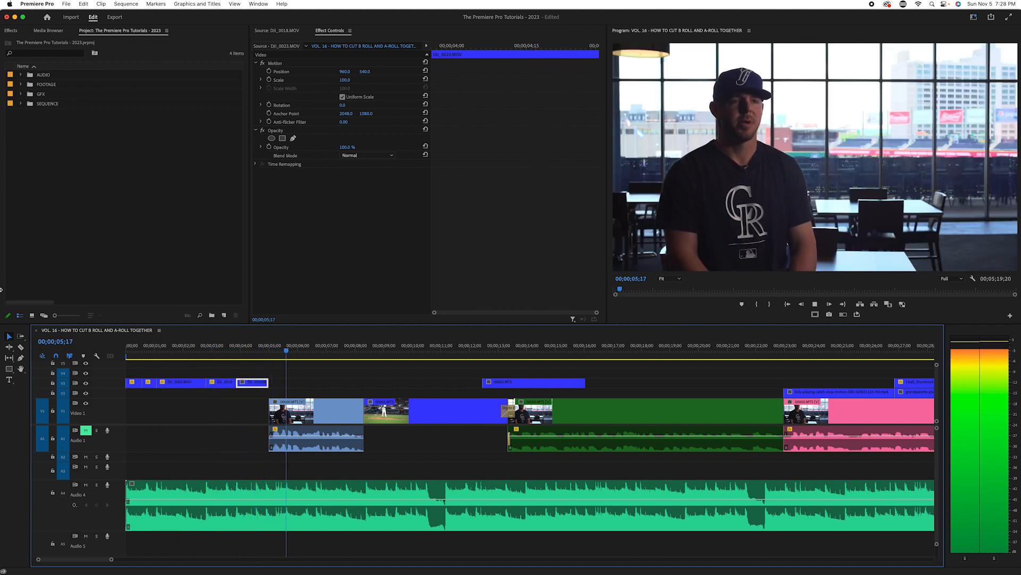
pyautogui.press('space')
pyautogui.moveTo(306, 350); pyautogui.dragTo(238, 355)
pyautogui.click(358, 382)
pyautogui.click(238, 356)
pyautogui.press('Home')
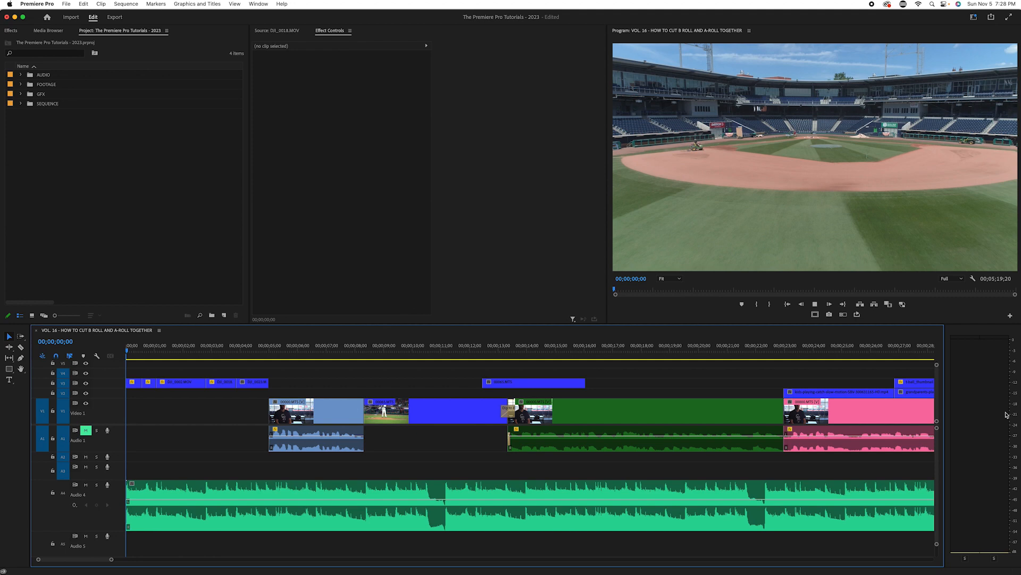
pyautogui.press('space')
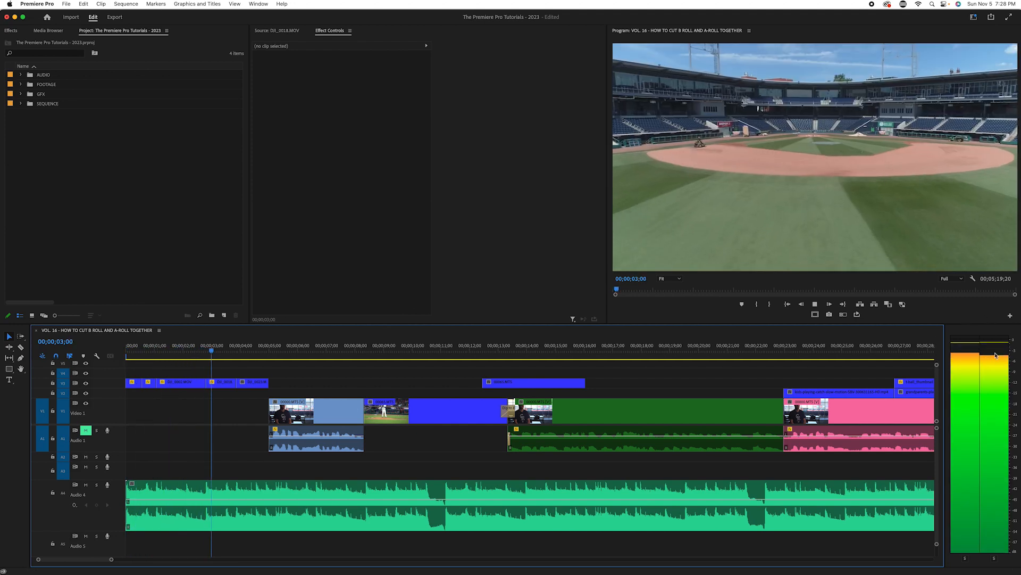
# - Unmute the Audio 1 track and play from the end of the B-roll into the interview
pyautogui.press('space')
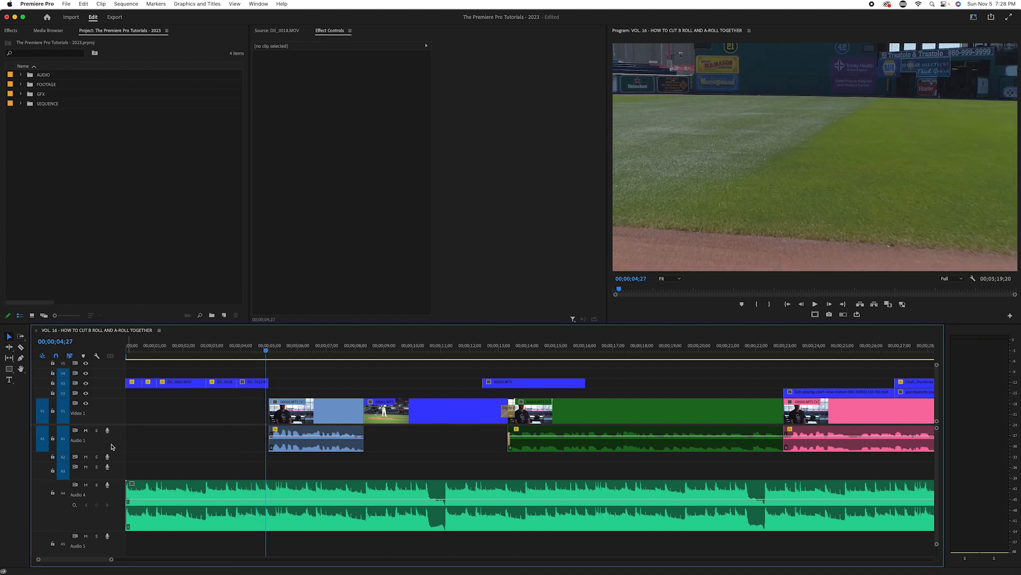
pyautogui.press('space')
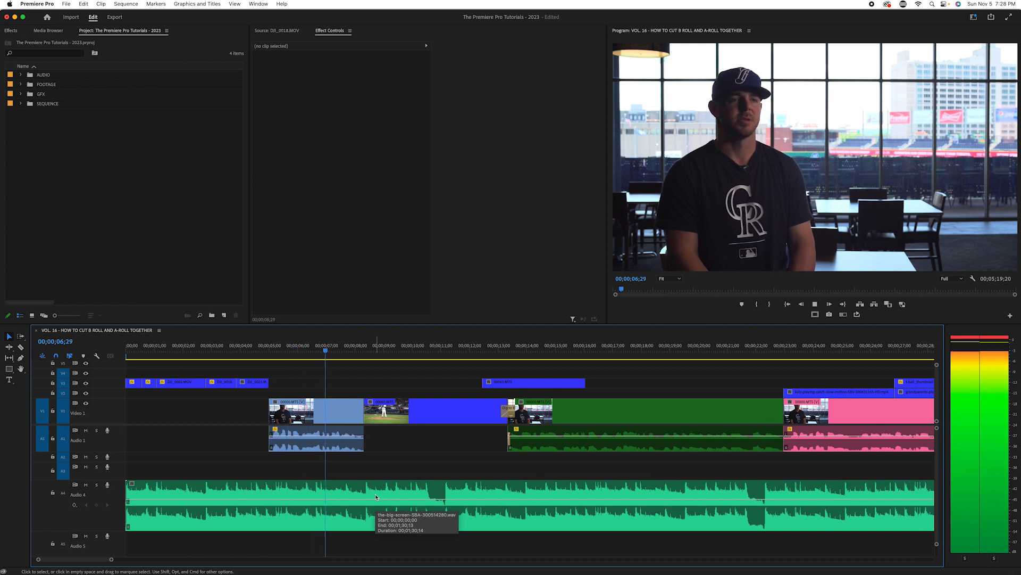
pyautogui.press('space')
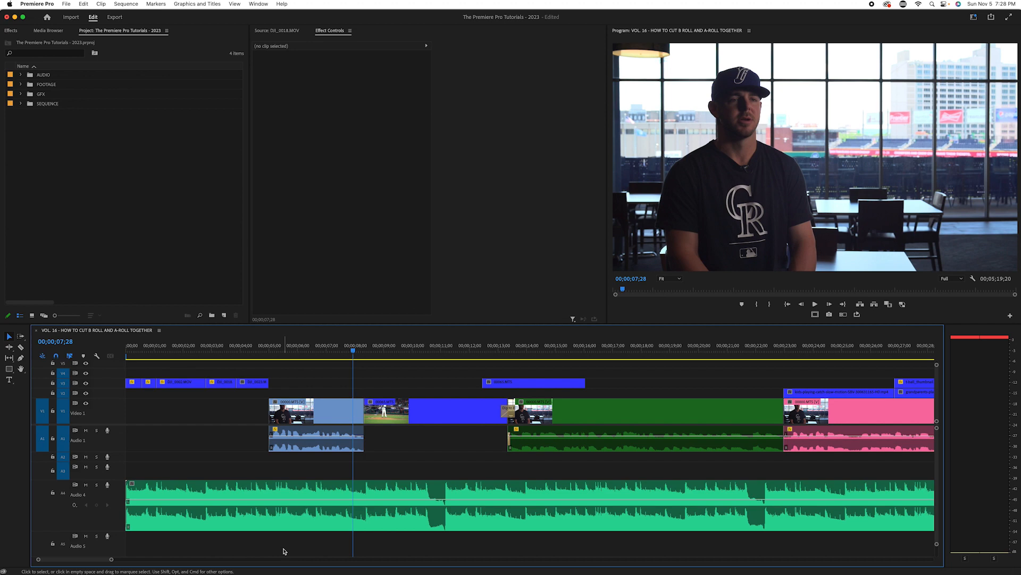
# - Fit the whole edit in the timeline, reduce the Audio 4 track's height, and place the playhead at 00;00;03;17
pyautogui.press('c')
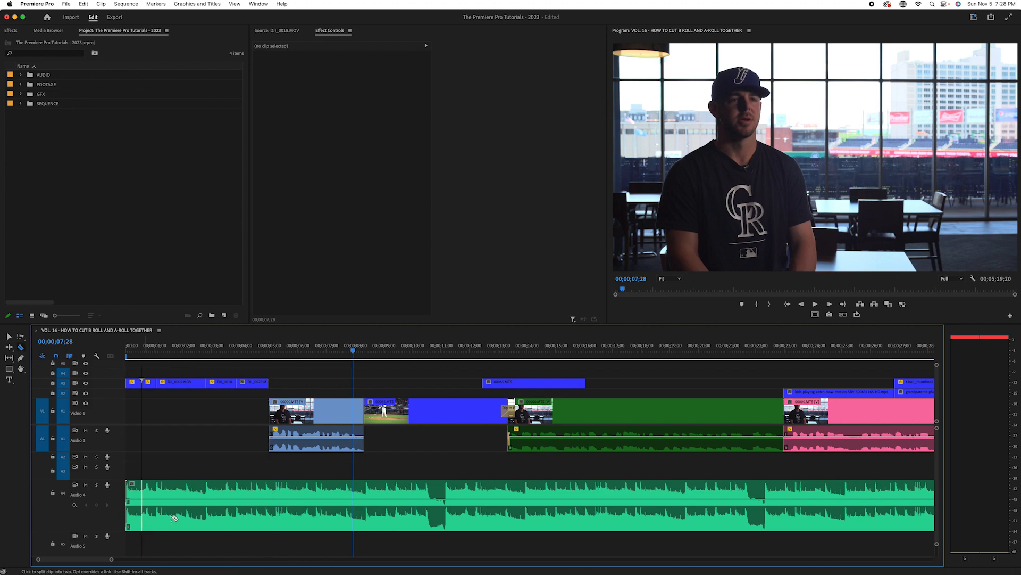
pyautogui.press('-')
pyautogui.press('-')
pyautogui.press('-')
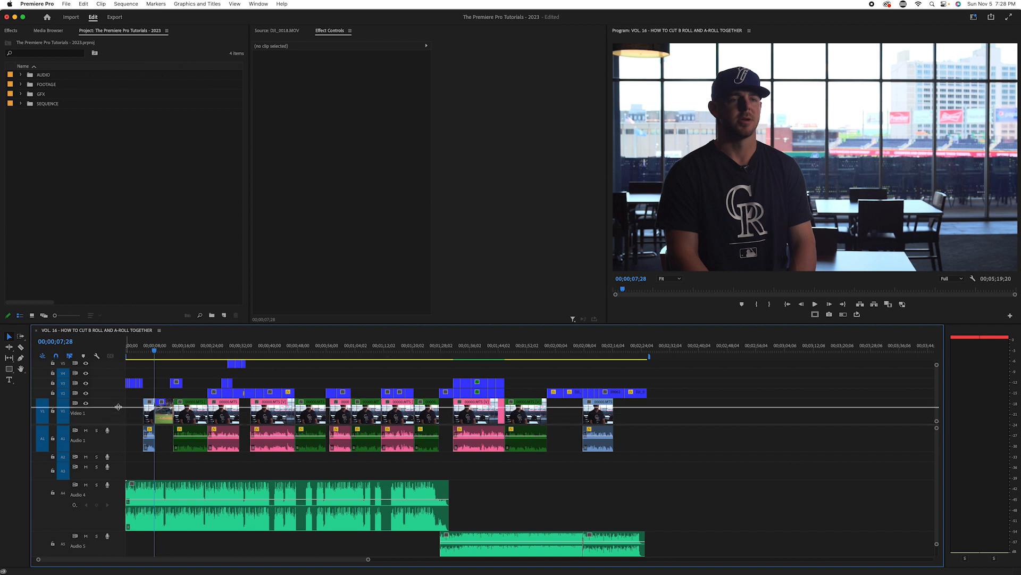
pyautogui.scroll(-1, 163, 467)
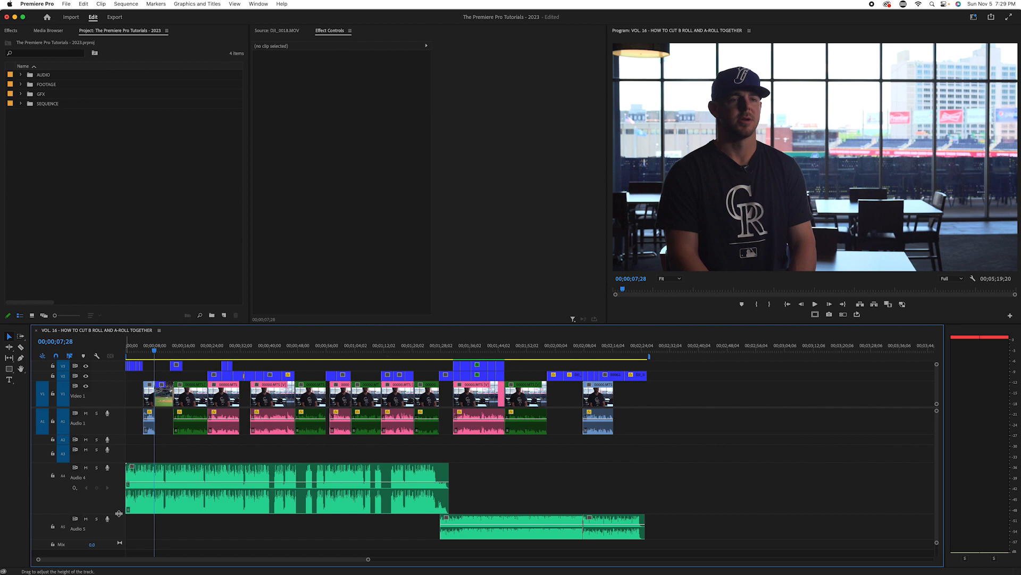
pyautogui.moveTo(119, 513); pyautogui.dragTo(119, 492)
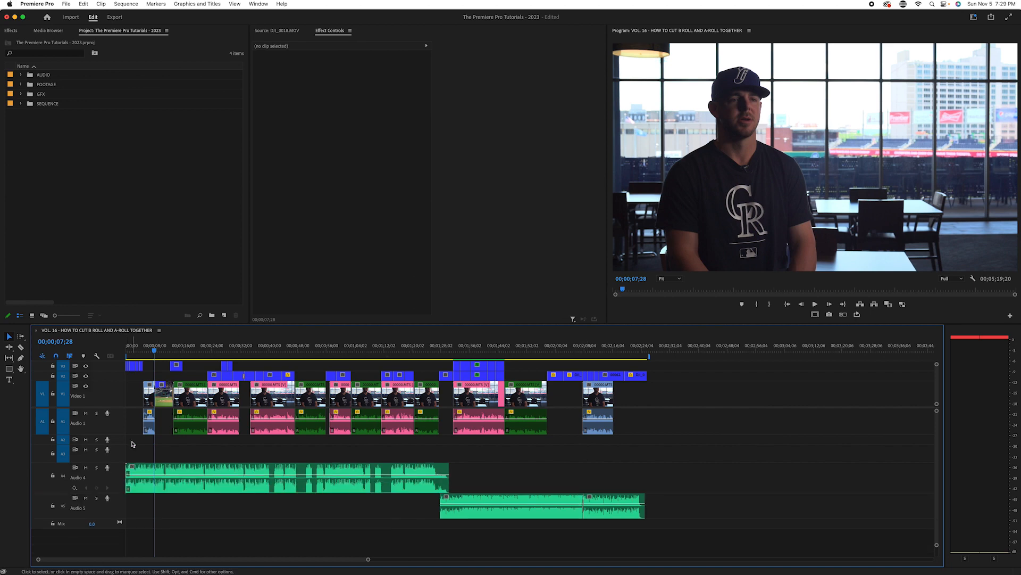
pyautogui.moveTo(172, 350); pyautogui.dragTo(138, 351)
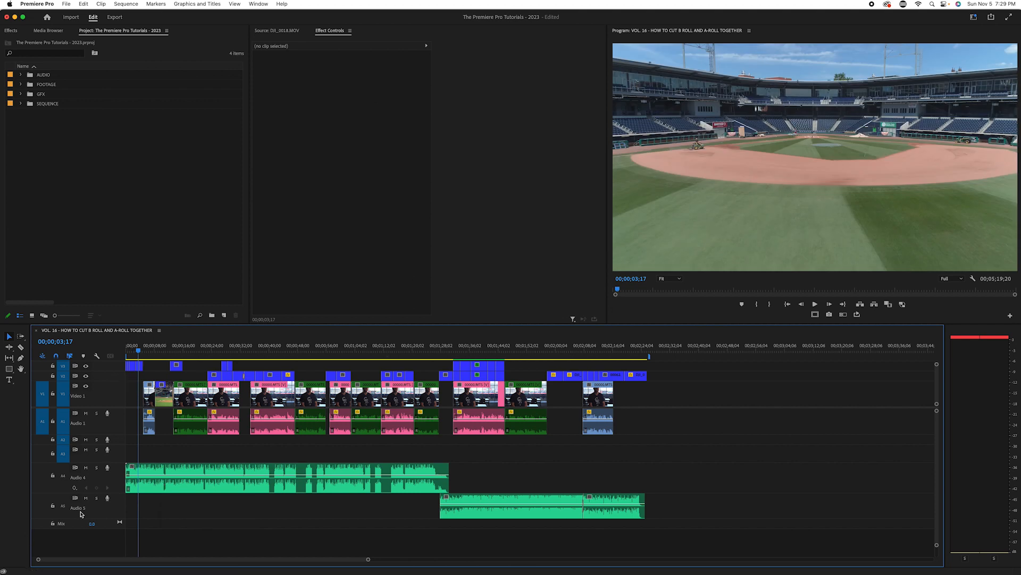
# - Solo the Audio 4 track and play on into the interview to check the music's level on the meters
pyautogui.click(96, 467)
pyautogui.press('space')
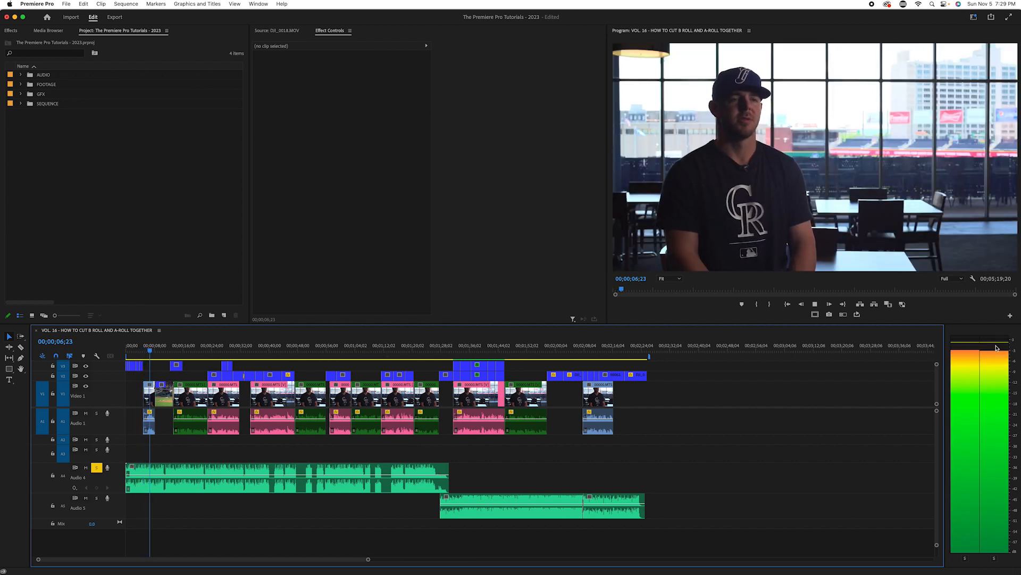
pyautogui.press('space')
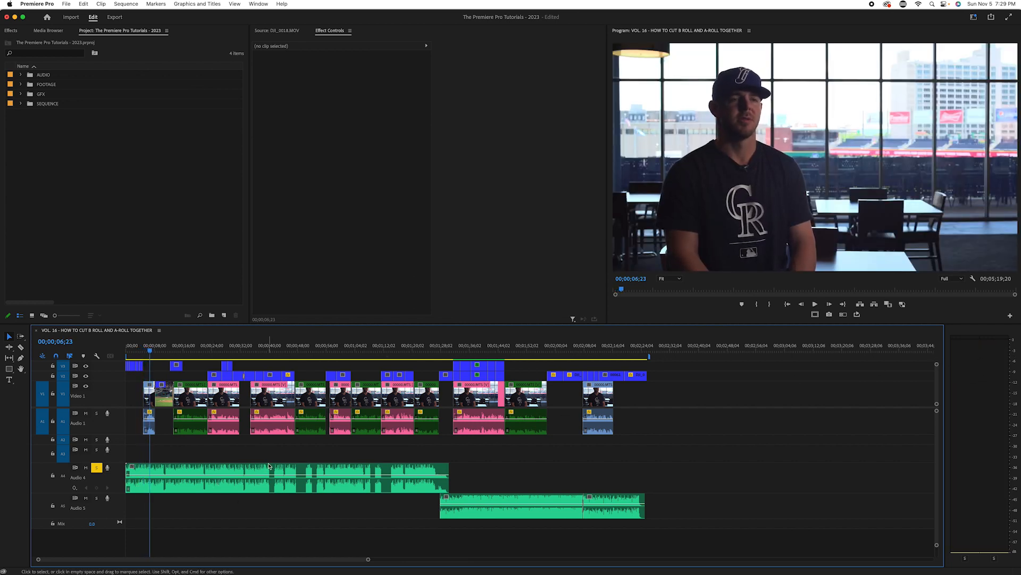
# - Adjust the gain of the Audio 4 music clip by -7 dB and play from the start to check its level
pyautogui.click(159, 484)
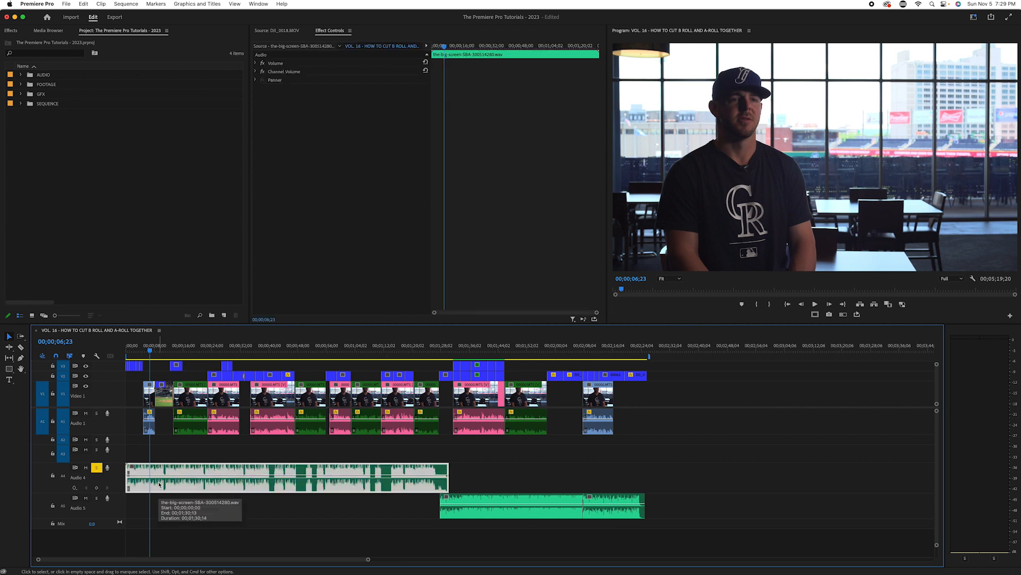
pyautogui.press('g')
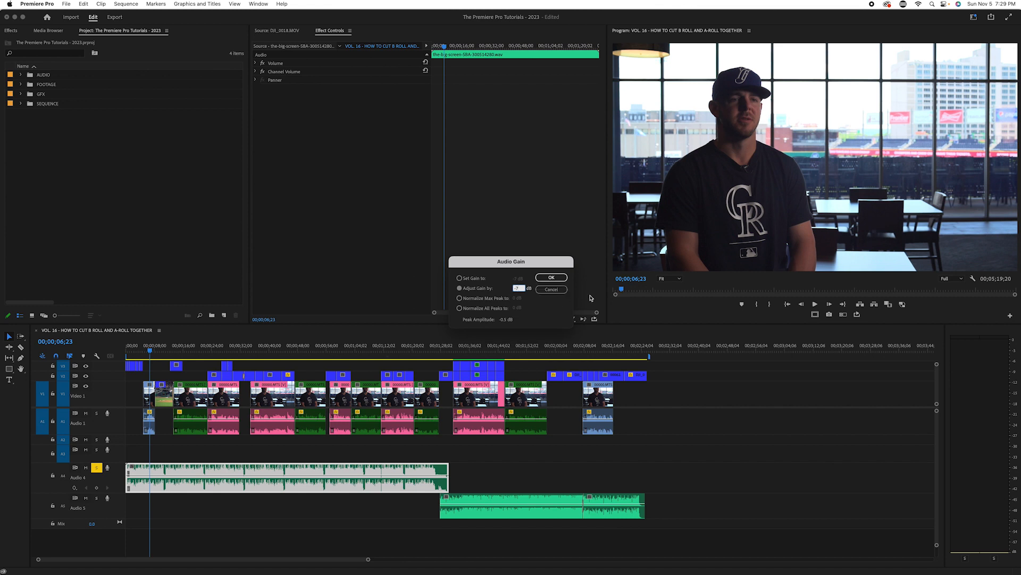
pyautogui.click(550, 277)
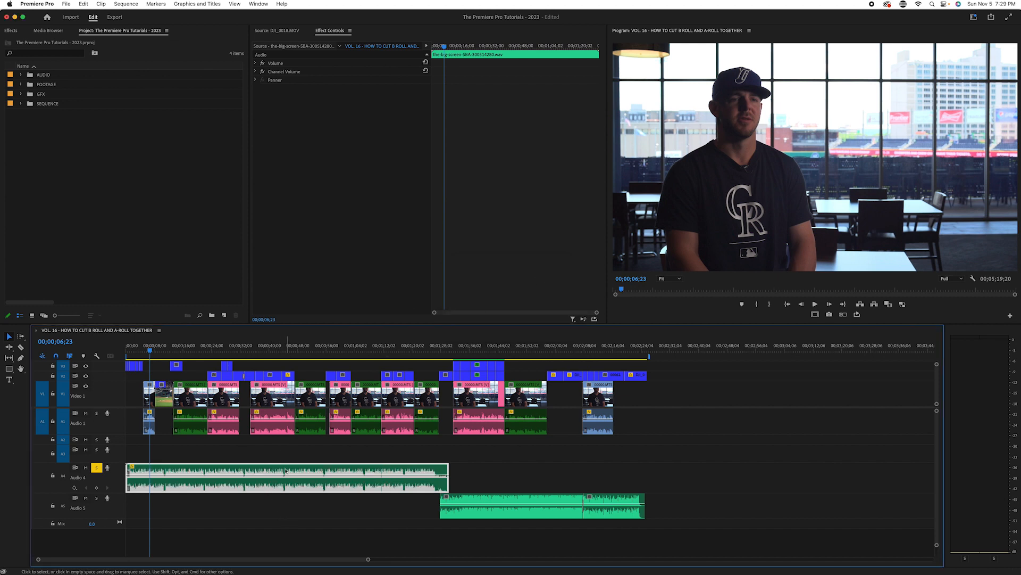
pyautogui.press('Home')
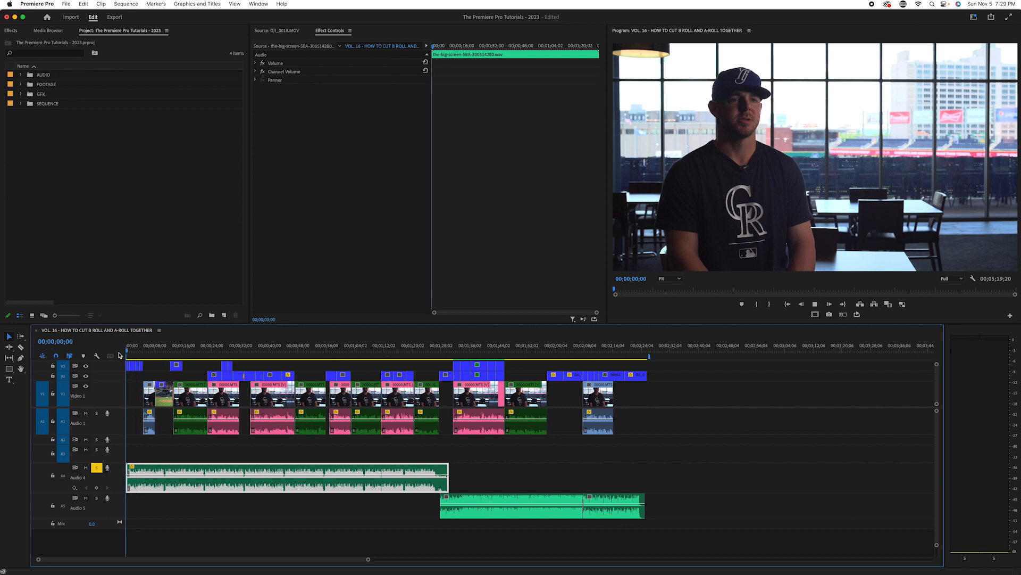
pyautogui.press('space')
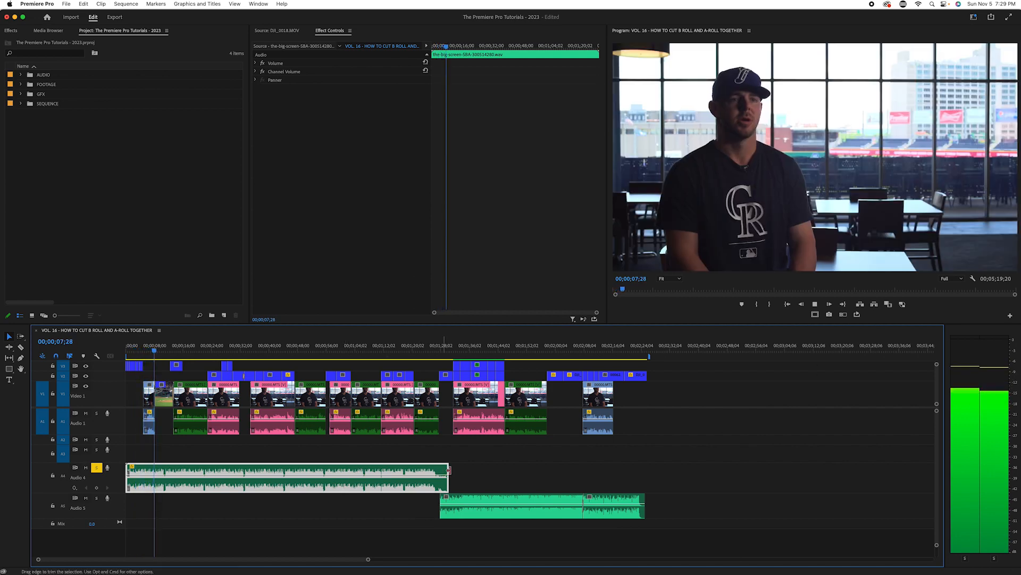
pyautogui.press('space')
# - Select both music clips on Audio 5 and lower their audio gain together
pyautogui.moveTo(677, 488); pyautogui.dragTo(526, 510)
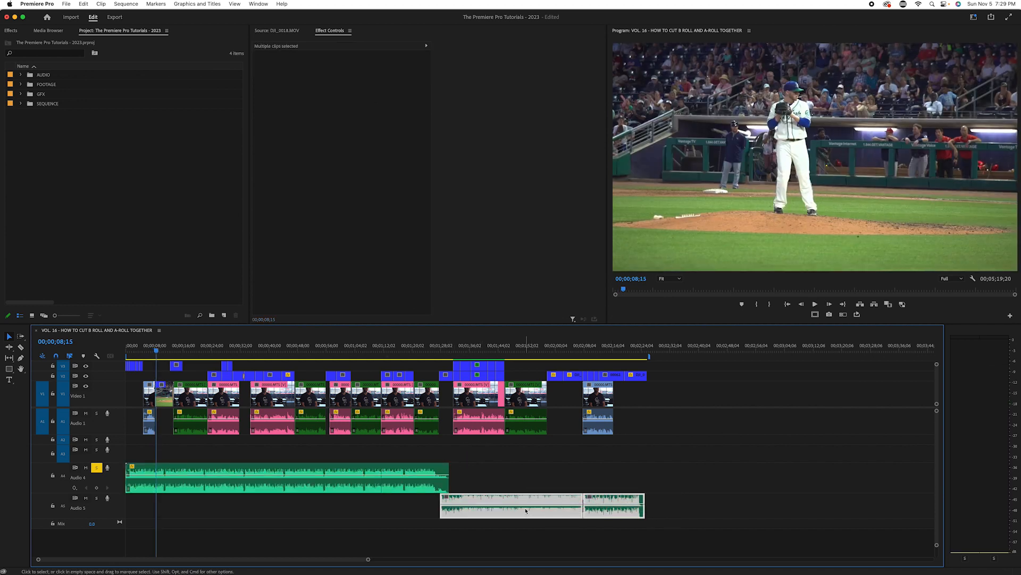
pyautogui.press('g')
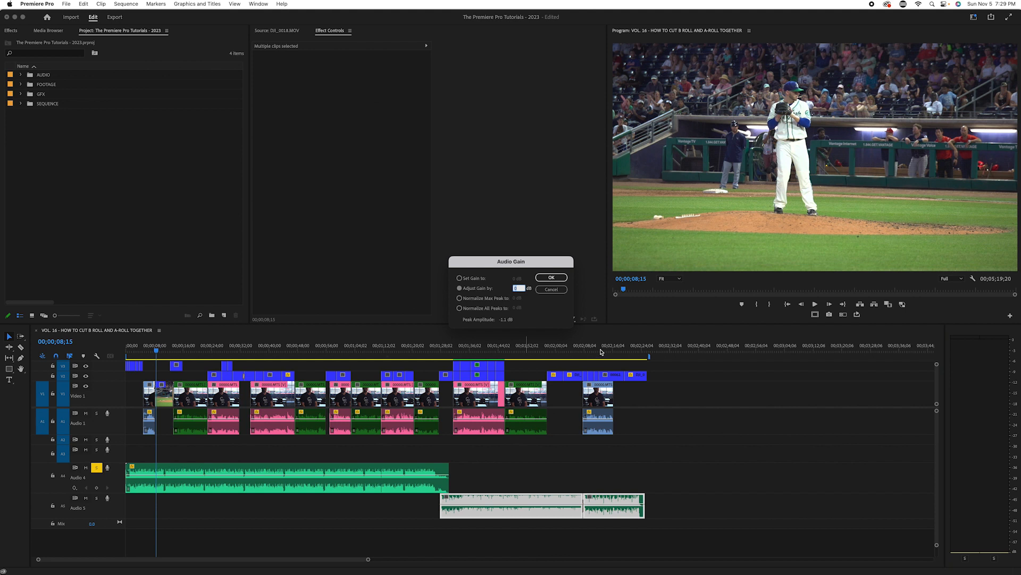
pyautogui.press('Return')
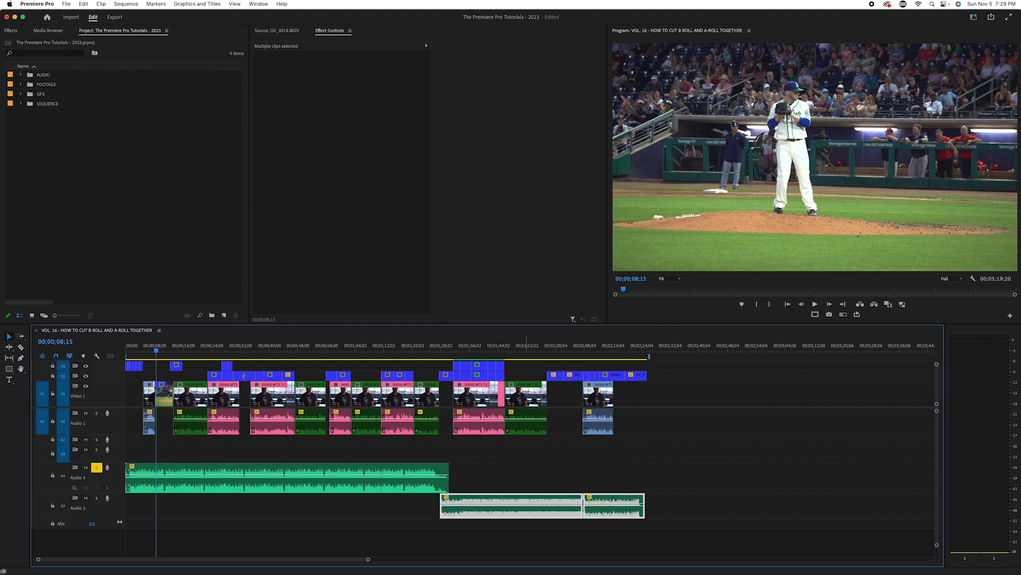
# - Solo the Audio 5 track and play from 00;01;36;07 to check the second music section's level
pyautogui.click(470, 347)
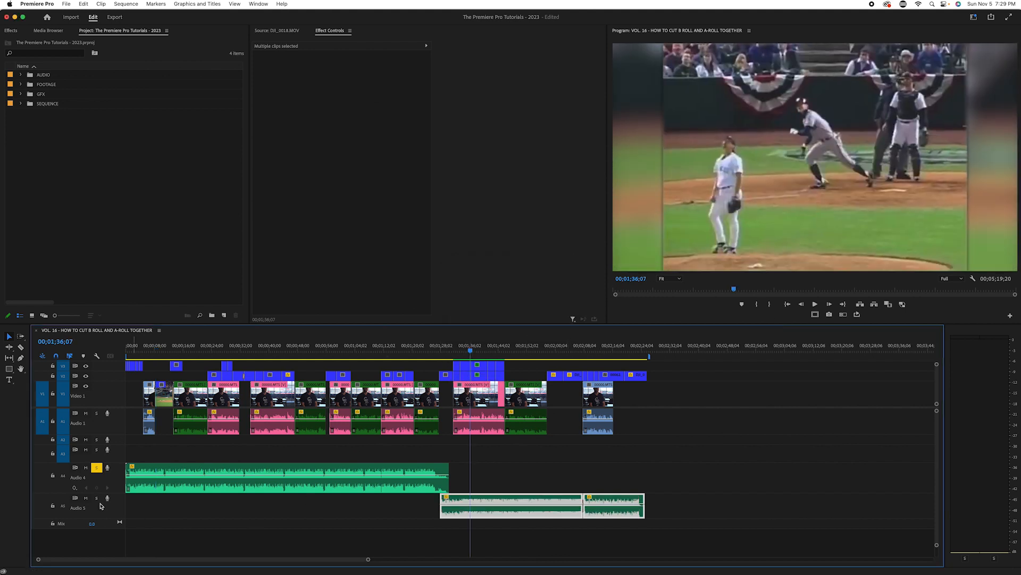
pyautogui.click(96, 498)
pyautogui.press('space')
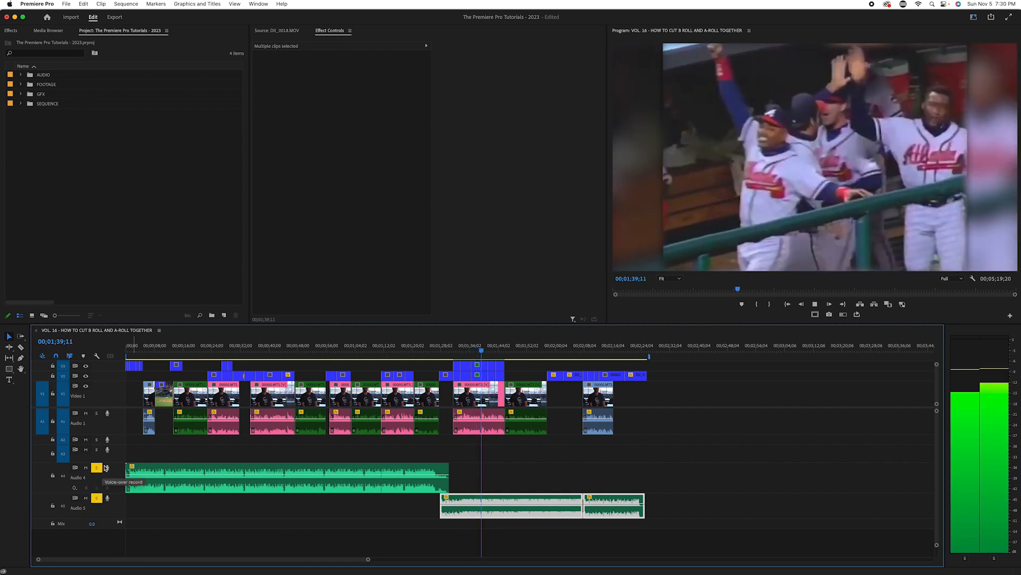
pyautogui.press('space')
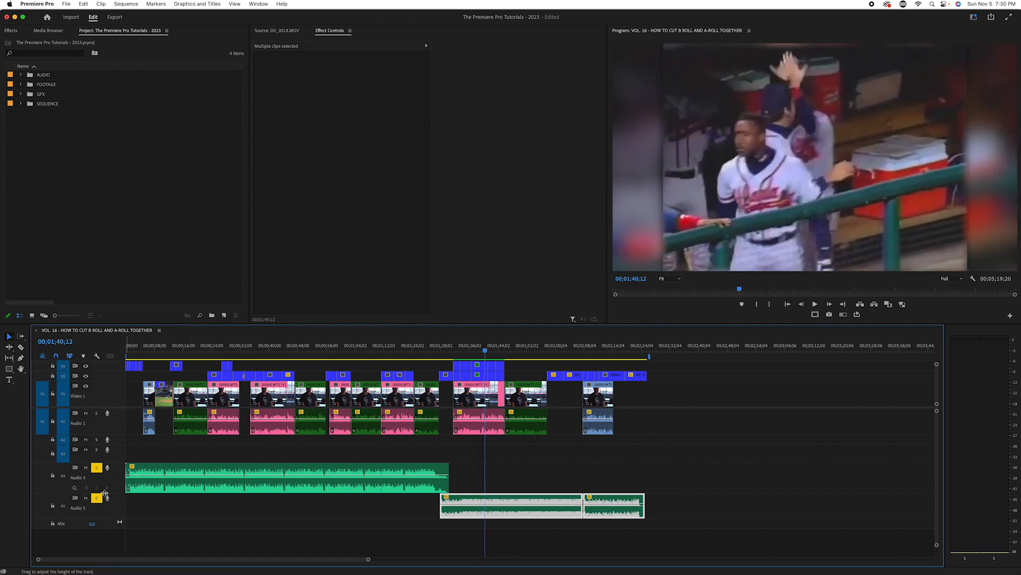
# - Turn off solo on Audio 4 and Audio 5, and play the opening B-roll from the start with the music
pyautogui.click(96, 468)
pyautogui.press('Home')
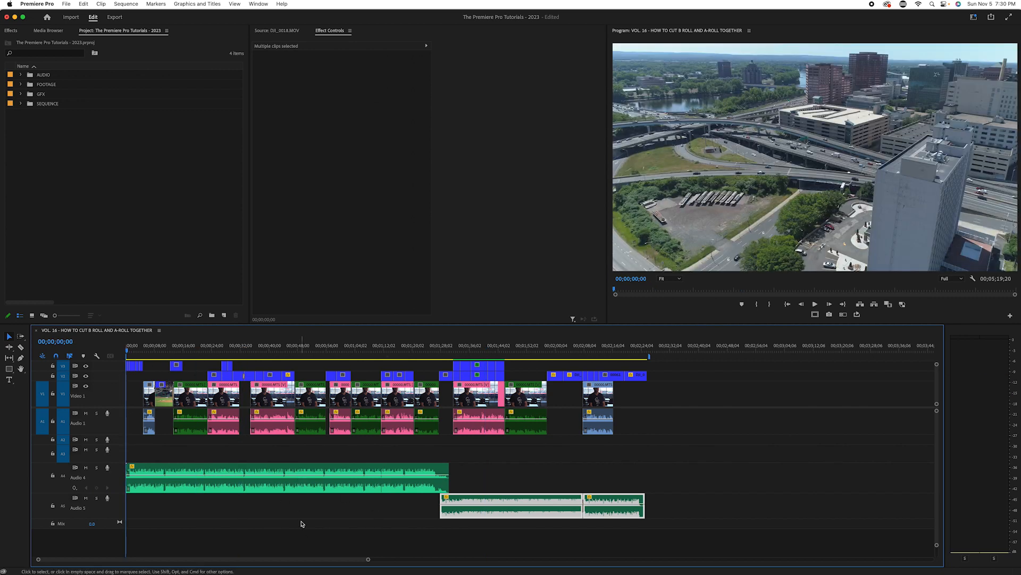
pyautogui.click(143, 351)
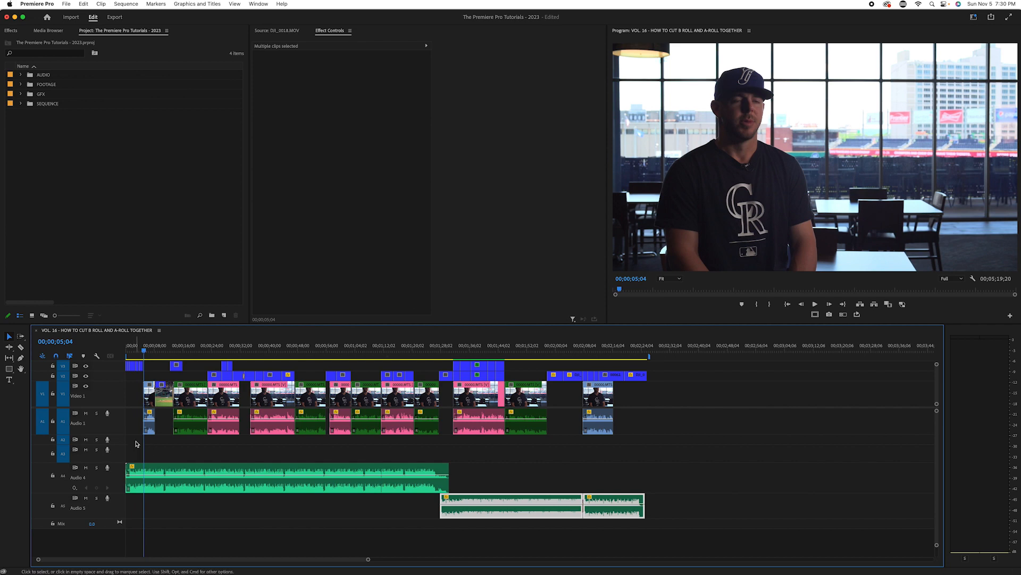
pyautogui.press('=')
pyautogui.press('=')
pyautogui.click(259, 352)
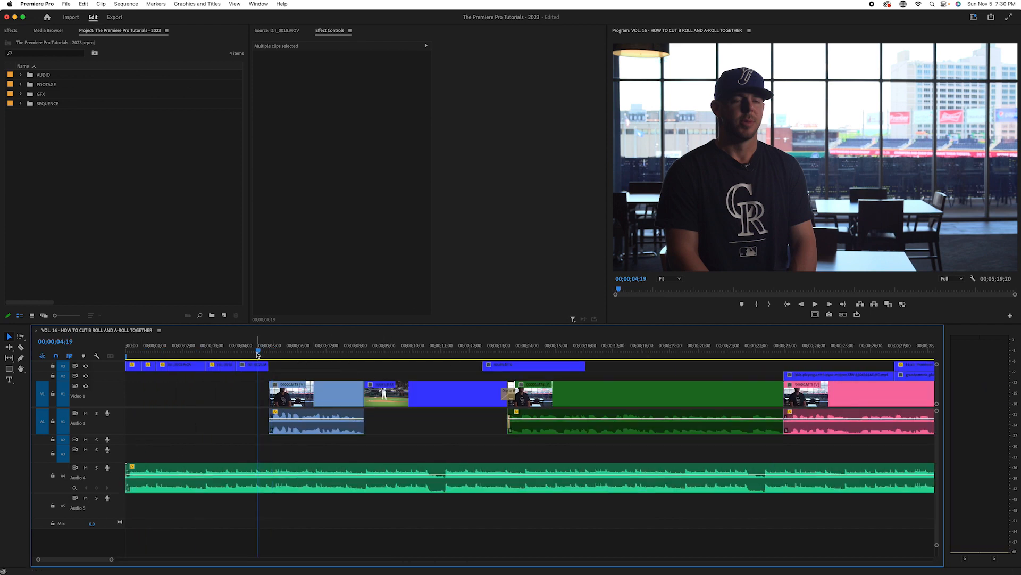
pyautogui.press('Home')
pyautogui.press('space')
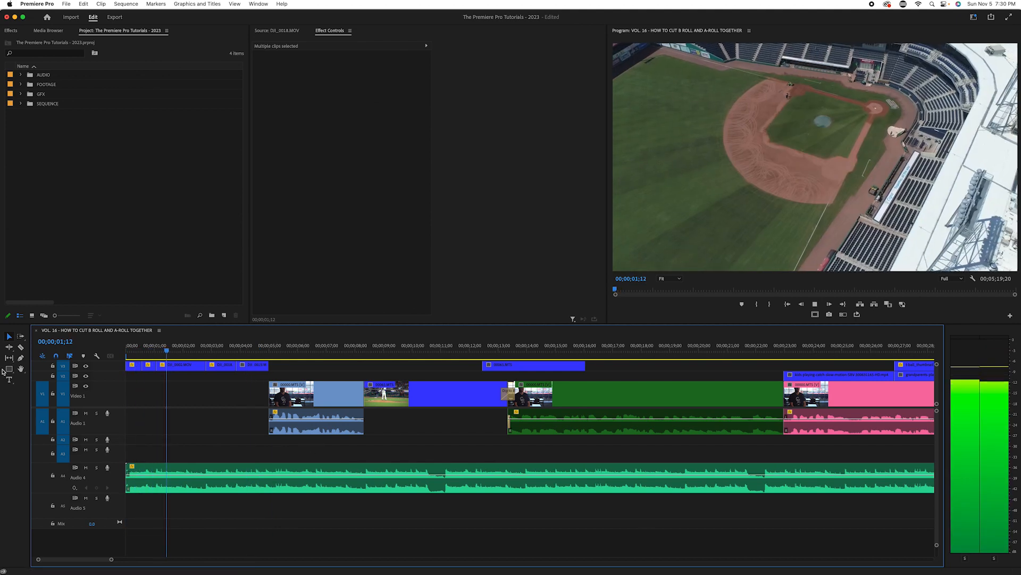
pyautogui.press('space')
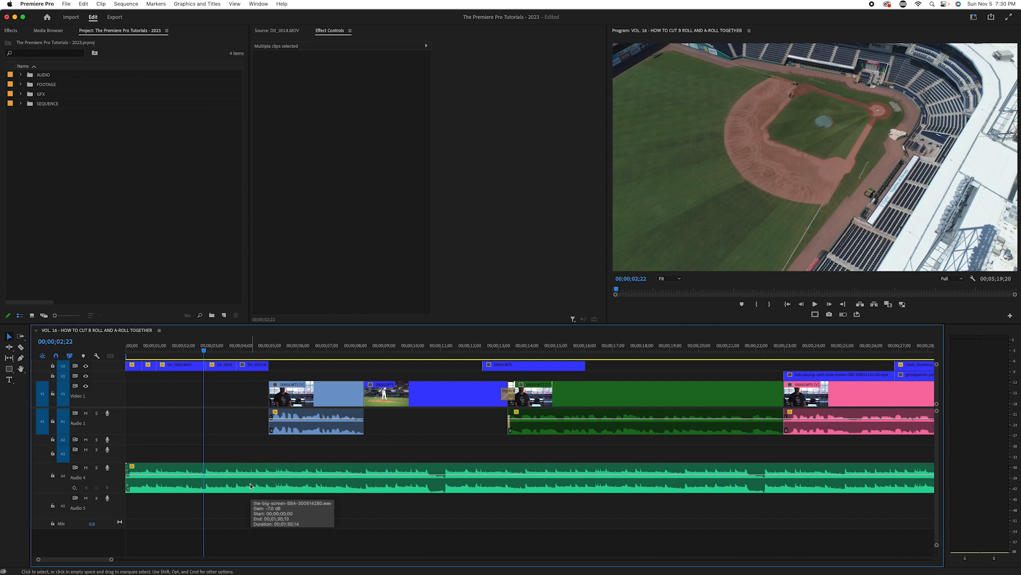
# - Split the Audio 4 music clip at 00;00;05;00, where the first interview clip begins
pyautogui.click(268, 351)
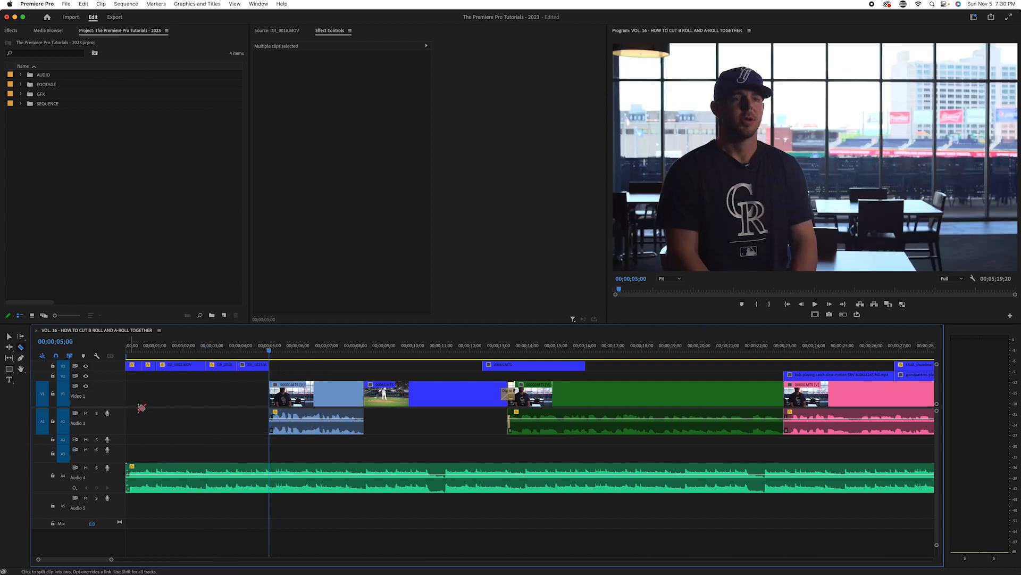
pyautogui.click(272, 472)
pyautogui.press('v')
pyautogui.press('c')
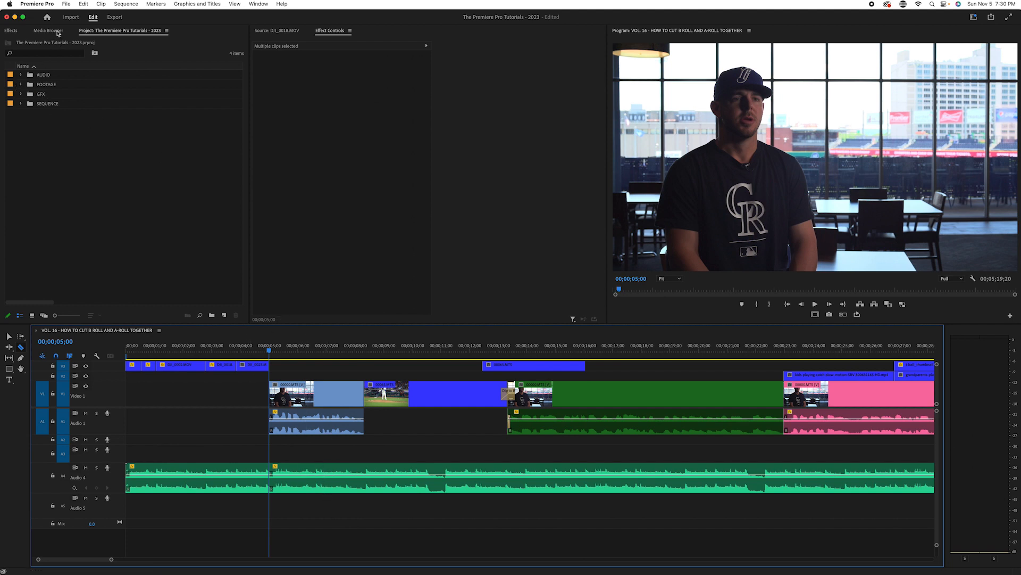
# - Apply a Constant Power crossfade over the music cut at 00;00;05;00 on Audio 4
pyautogui.moveTo(150, 33); pyautogui.dragTo(78, 36)
pyautogui.click(109, 31)
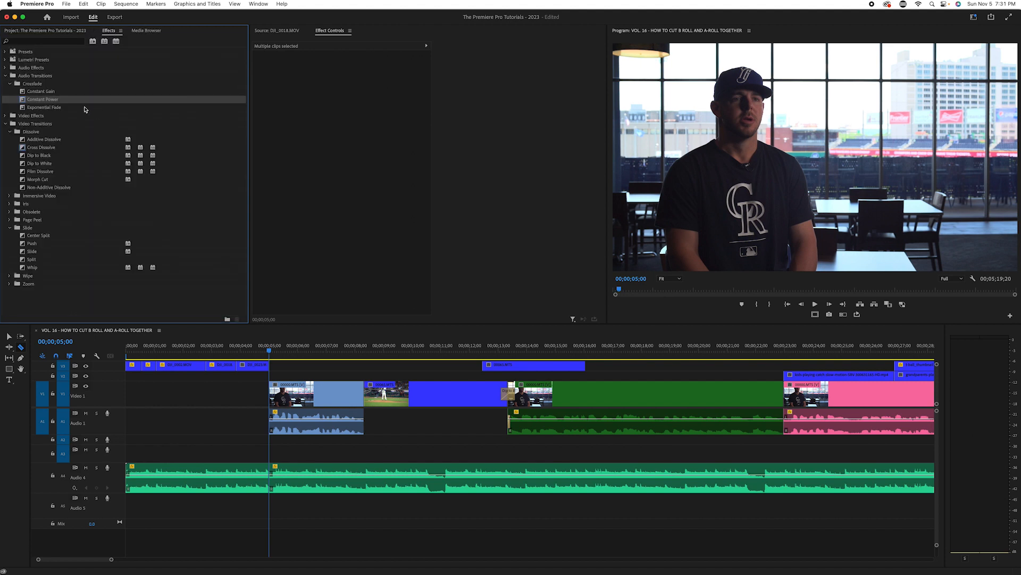
pyautogui.moveTo(47, 114); pyautogui.dragTo(355, 473)
pyautogui.moveTo(278, 496); pyautogui.dragTo(266, 485)
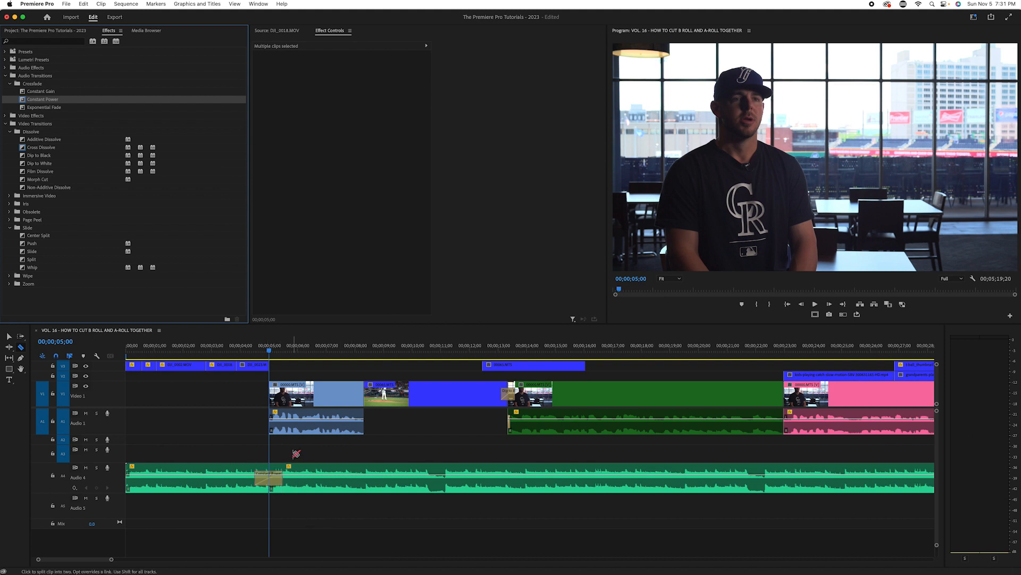
# - Increase the Audio 4 track's height and lower the volume line of the music clip that runs under the interview
pyautogui.press('-')
pyautogui.press('-')
pyautogui.press('-')
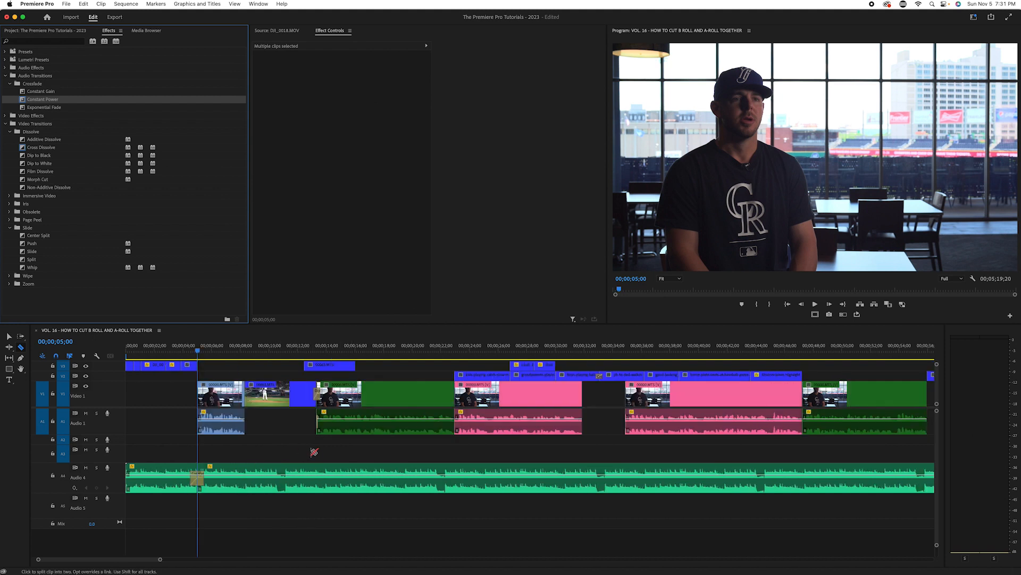
pyautogui.press('v')
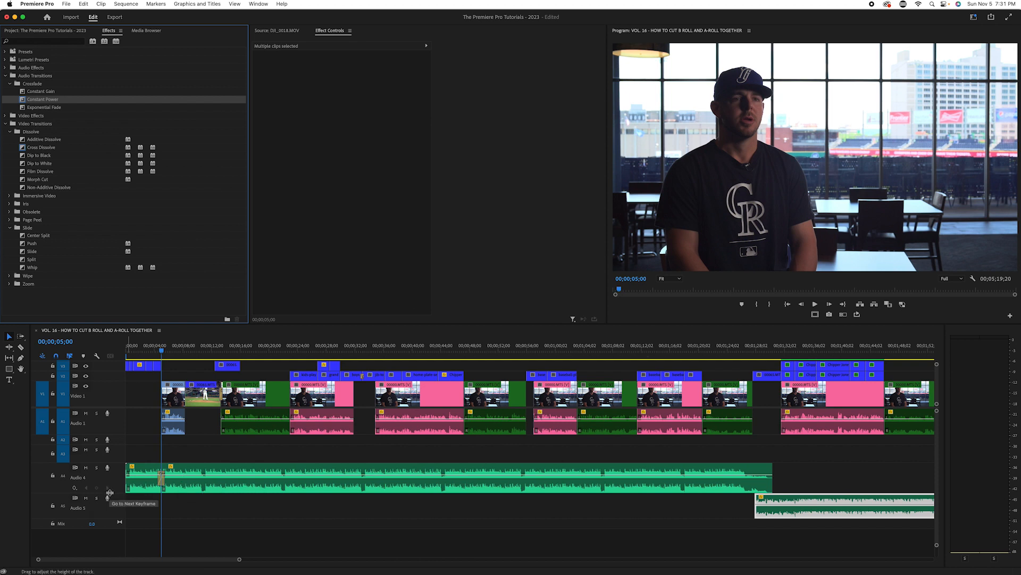
pyautogui.moveTo(120, 493); pyautogui.dragTo(125, 527)
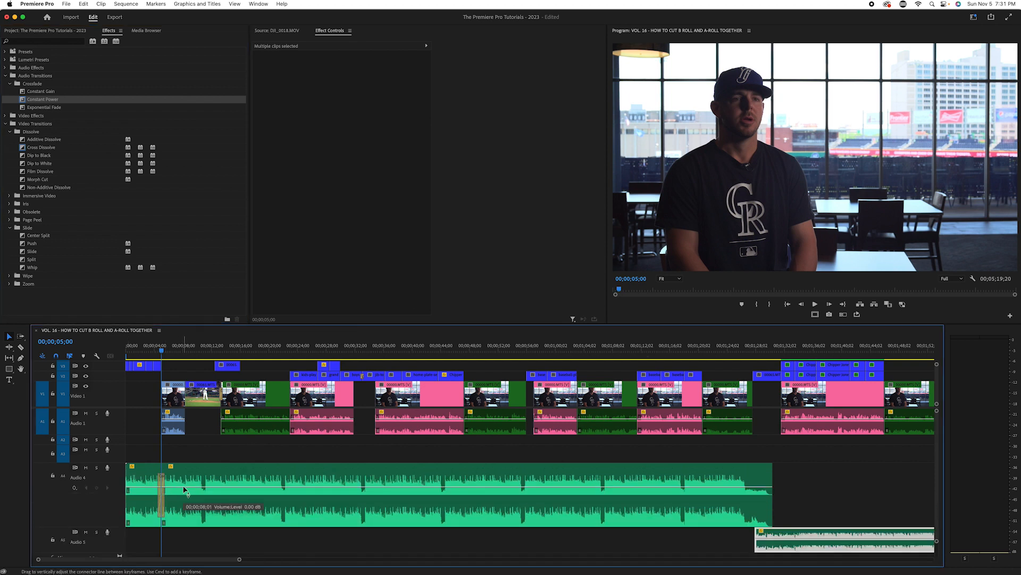
pyautogui.moveTo(185, 489); pyautogui.dragTo(184, 505)
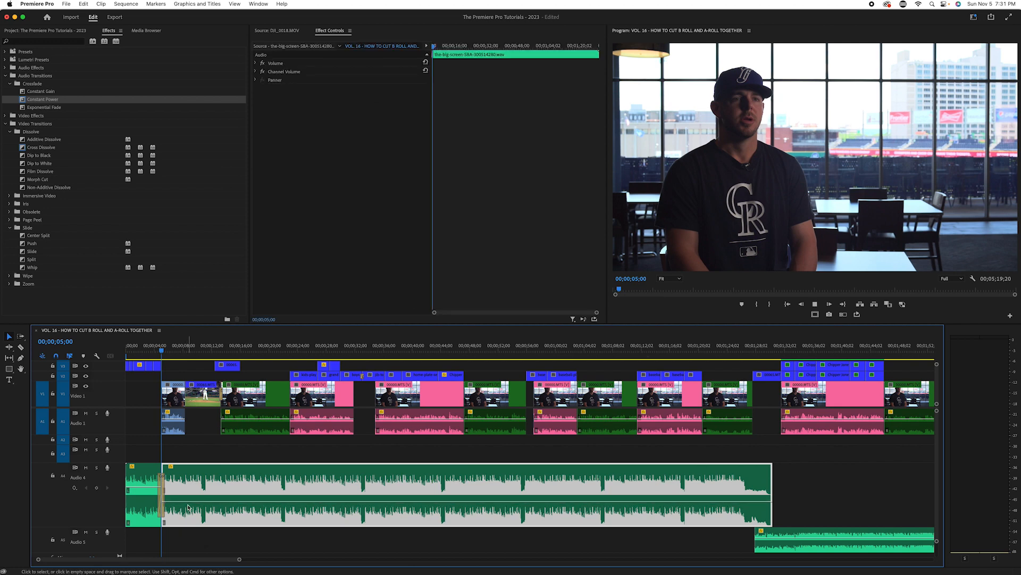
# - Play from 00;00;05;00 under the interview, and solo Audio 4 to check the lowered music's level
pyautogui.press('space')
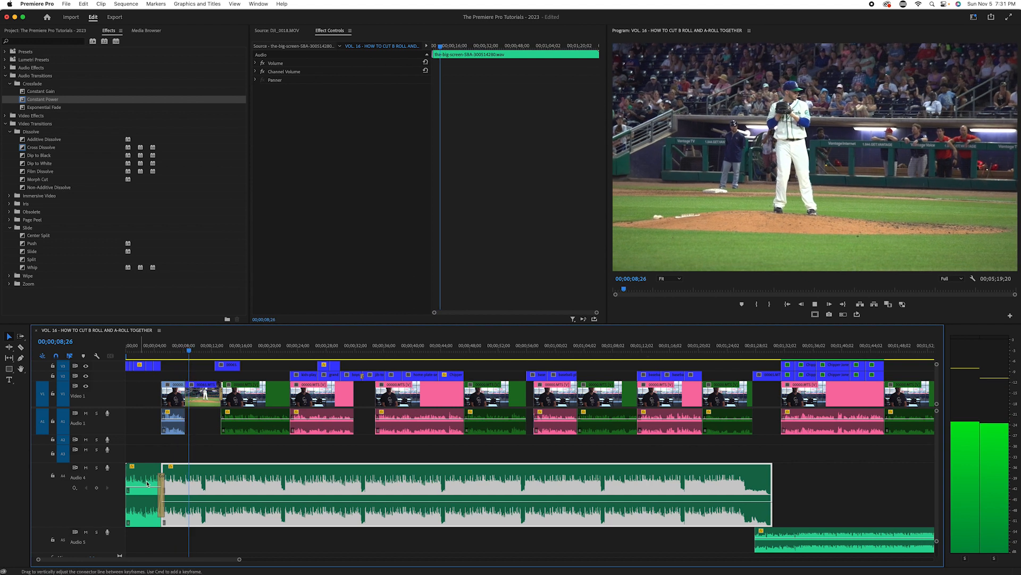
pyautogui.press('space')
pyautogui.click(97, 468)
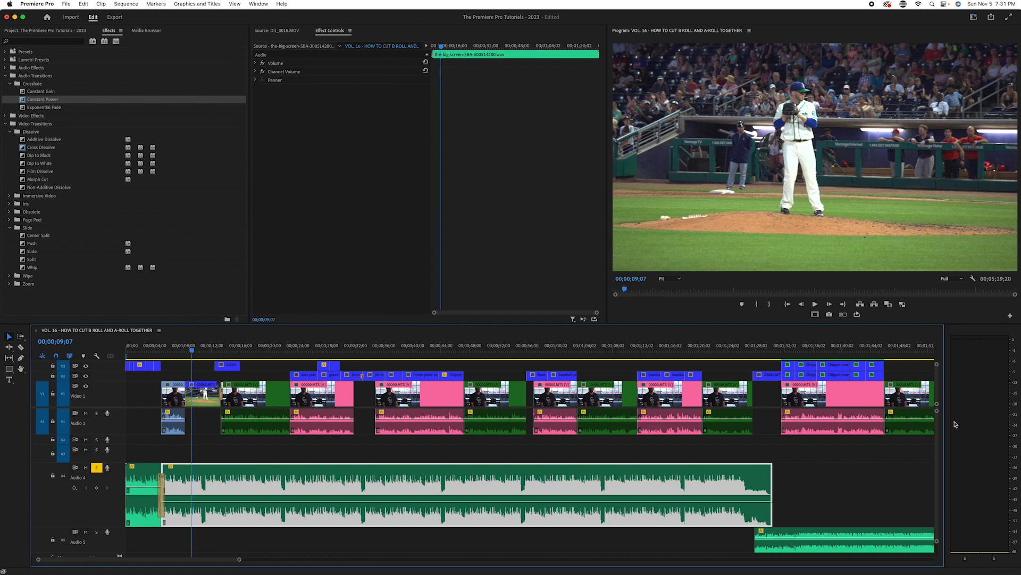
pyautogui.press('space')
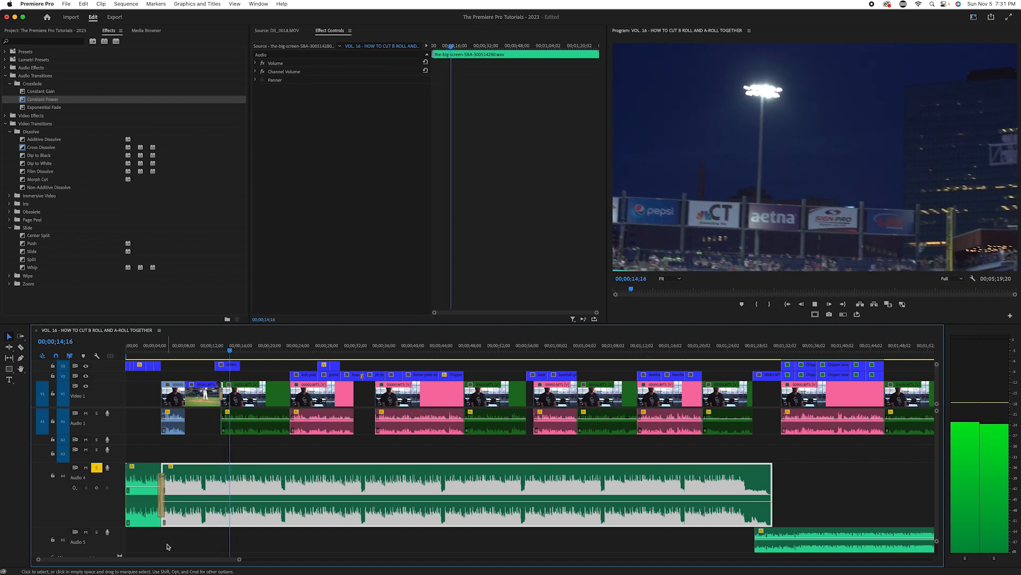
pyautogui.press('space')
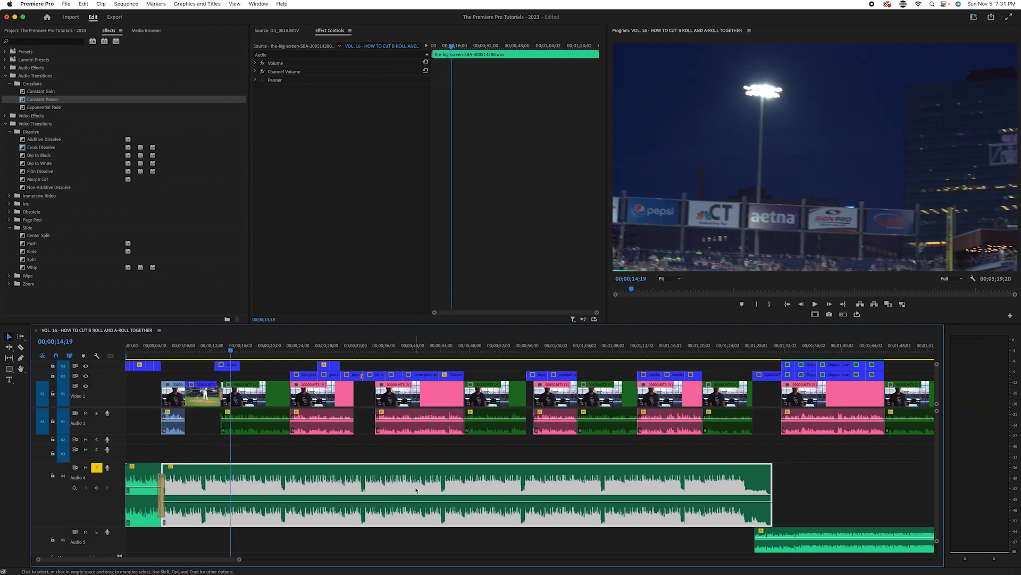
# - Make the Audio 5 track taller in an enlarged timeline and lower the volume line of its first music clip
pyautogui.press('-')
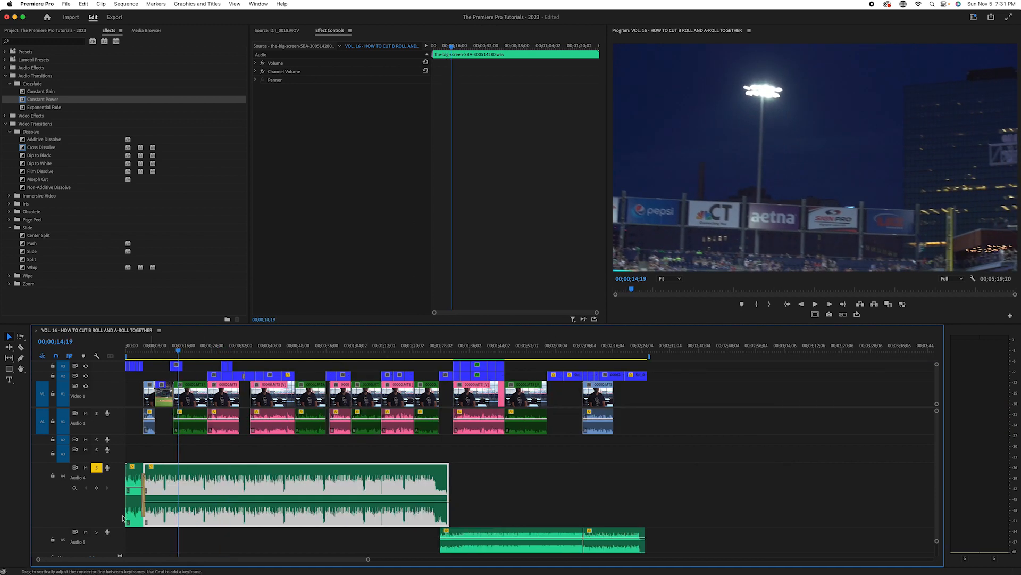
pyautogui.moveTo(124, 528); pyautogui.dragTo(125, 496)
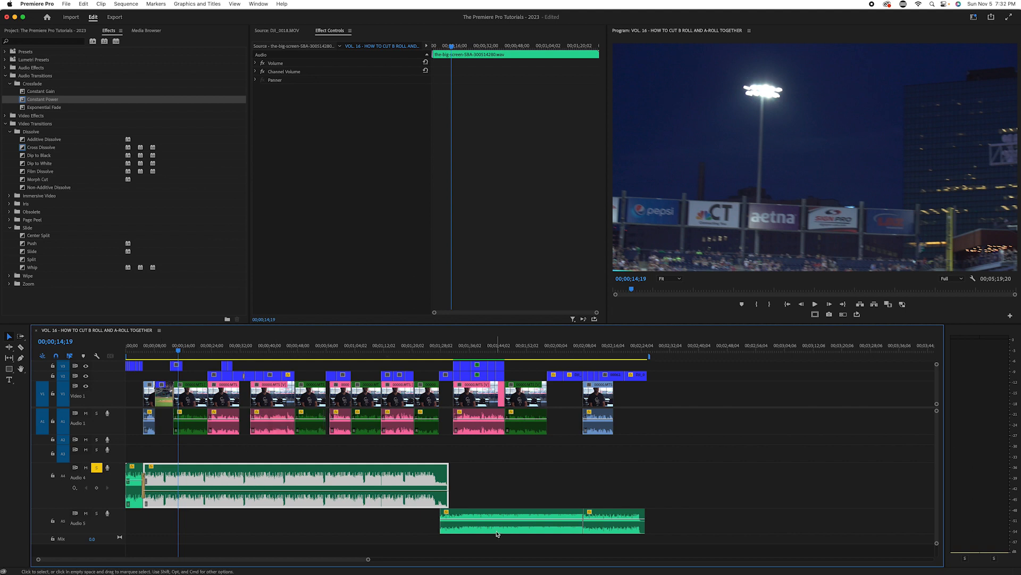
pyautogui.moveTo(492, 517); pyautogui.dragTo(492, 522)
pyautogui.click(406, 466)
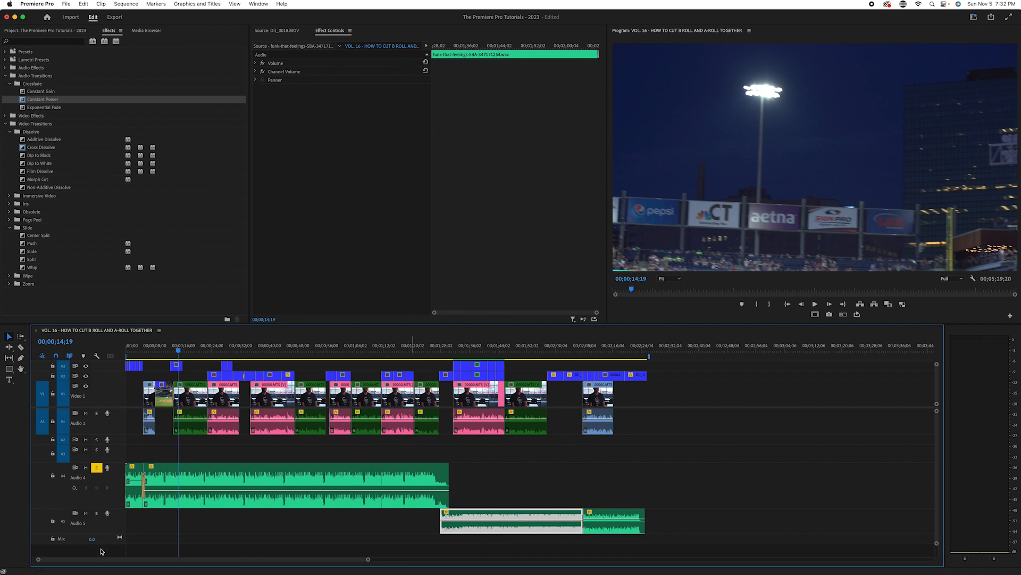
pyautogui.moveTo(227, 322); pyautogui.dragTo(229, 259)
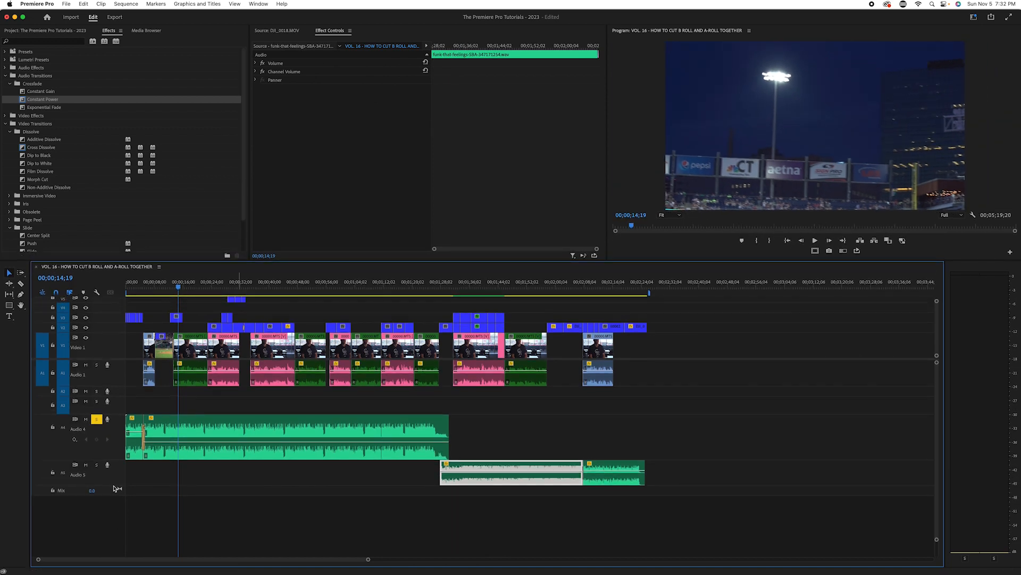
pyautogui.moveTo(116, 488); pyautogui.dragTo(437, 523)
pyautogui.moveTo(479, 479); pyautogui.dragTo(479, 492)
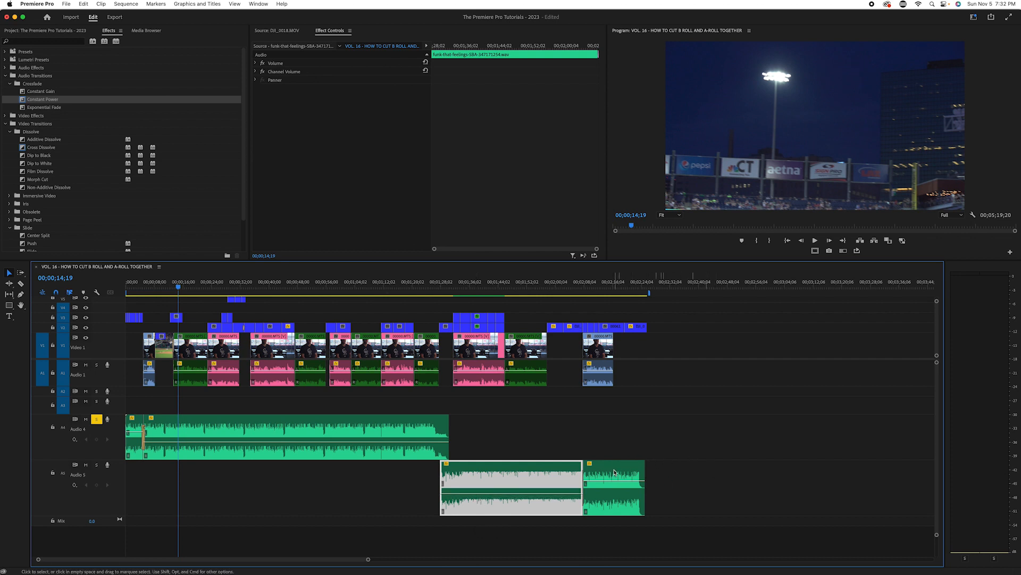
# - Lower the volume line of the last music clip on Audio 5, and turn off the solo on Audio 4
pyautogui.moveTo(612, 479); pyautogui.dragTo(612, 493)
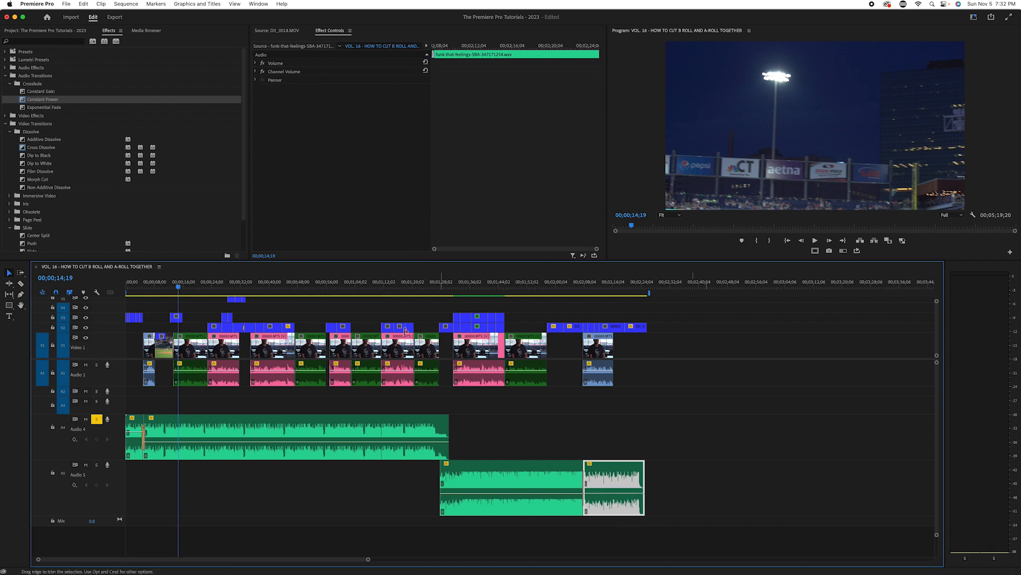
pyautogui.moveTo(116, 359); pyautogui.dragTo(116, 399)
pyautogui.moveTo(176, 294); pyautogui.dragTo(124, 295)
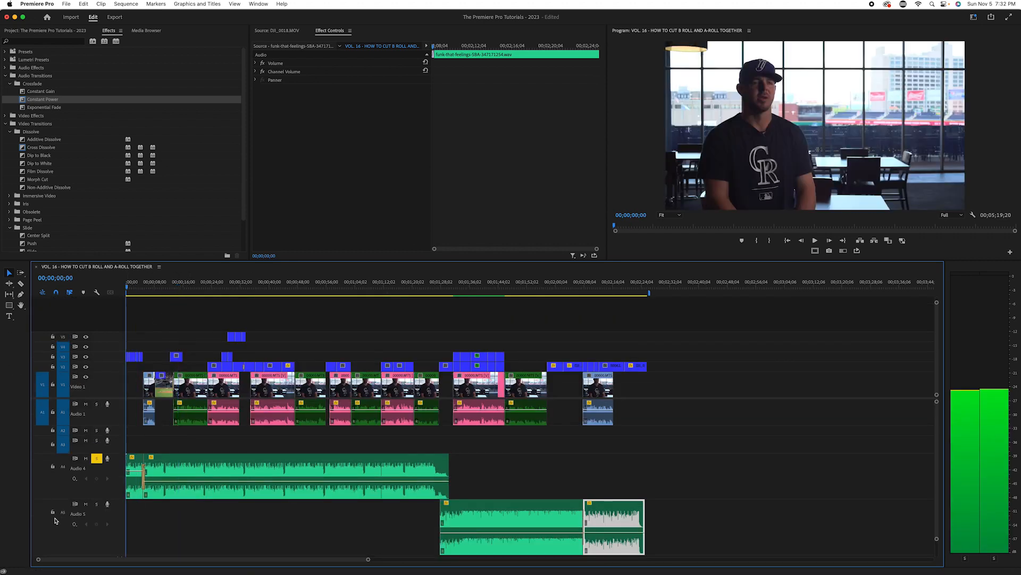
pyautogui.click(98, 458)
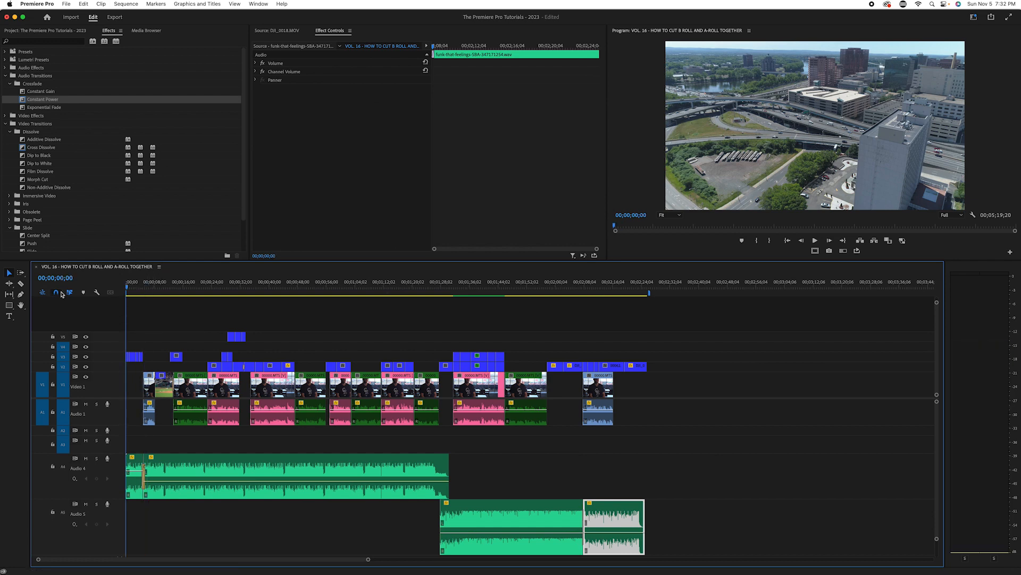
# - Play the opening from 00;00;00;00 through the music crossfade into the first interview clip, enlarging the Program monitor during playback
pyautogui.press('=')
pyautogui.press('=')
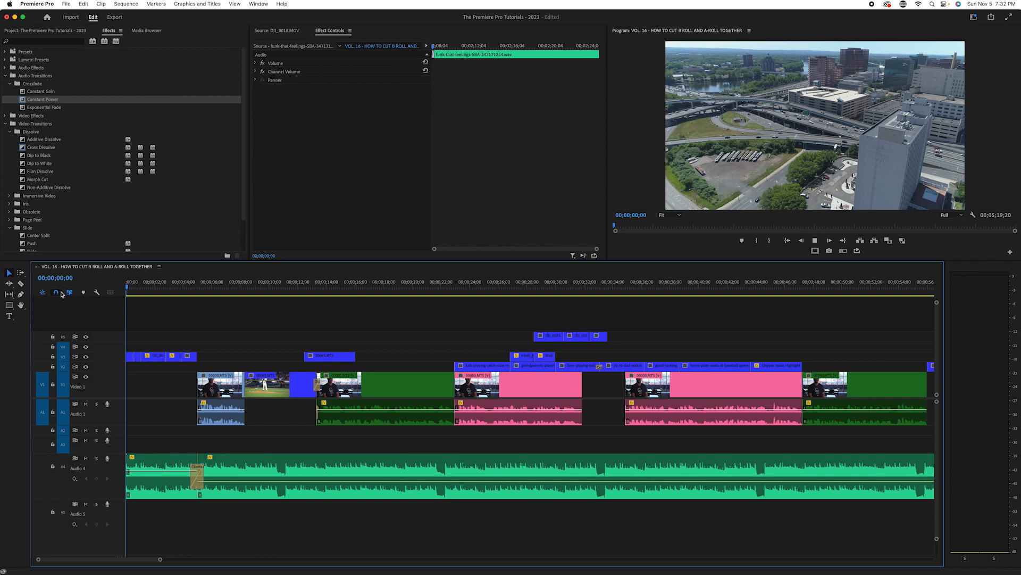
pyautogui.press('space')
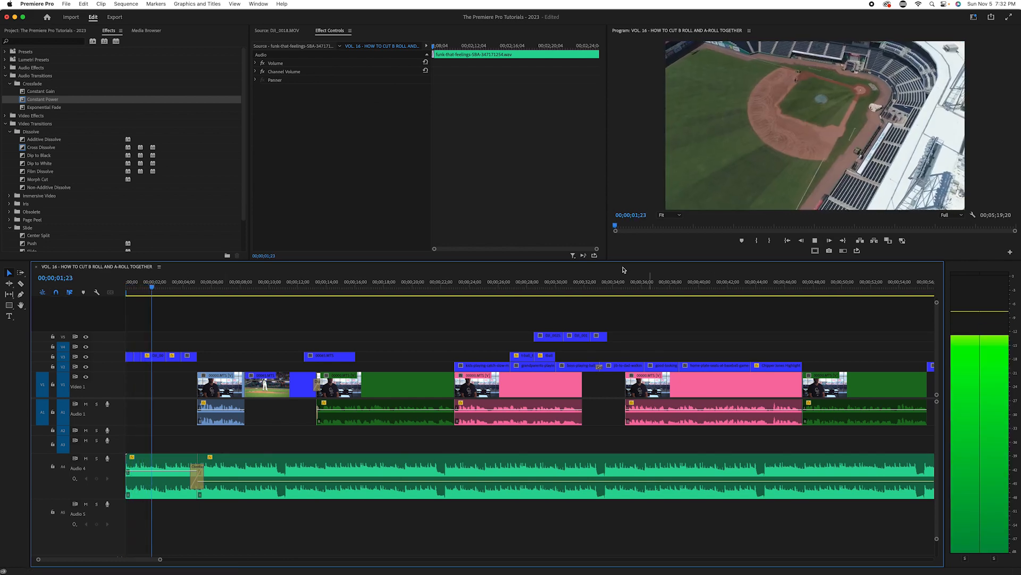
pyautogui.moveTo(624, 260); pyautogui.dragTo(629, 303)
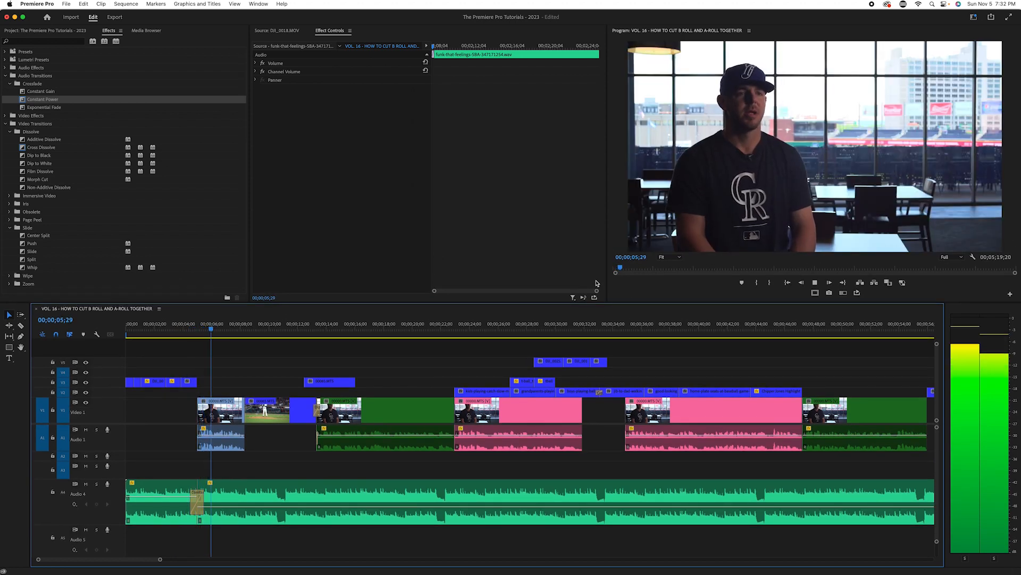
pyautogui.press('space')
# - Use a rolling edit to shift the Audio 4 music cut and its crossfade earlier, to about 00;00;04;21, ahead of the first interview clip
pyautogui.press('=')
pyautogui.press('=')
pyautogui.press('=')
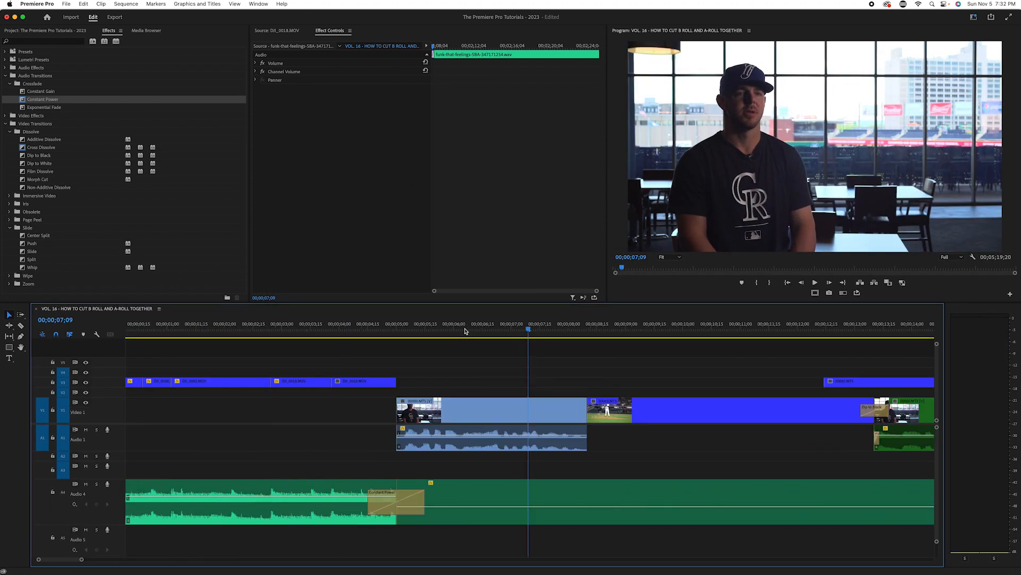
pyautogui.press('=')
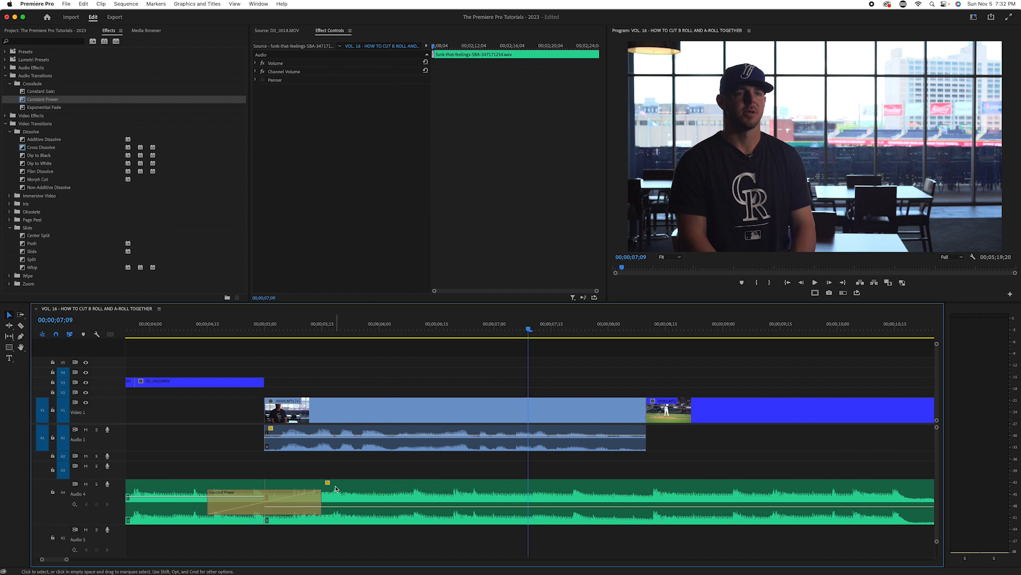
pyautogui.press('-')
pyautogui.press('n')
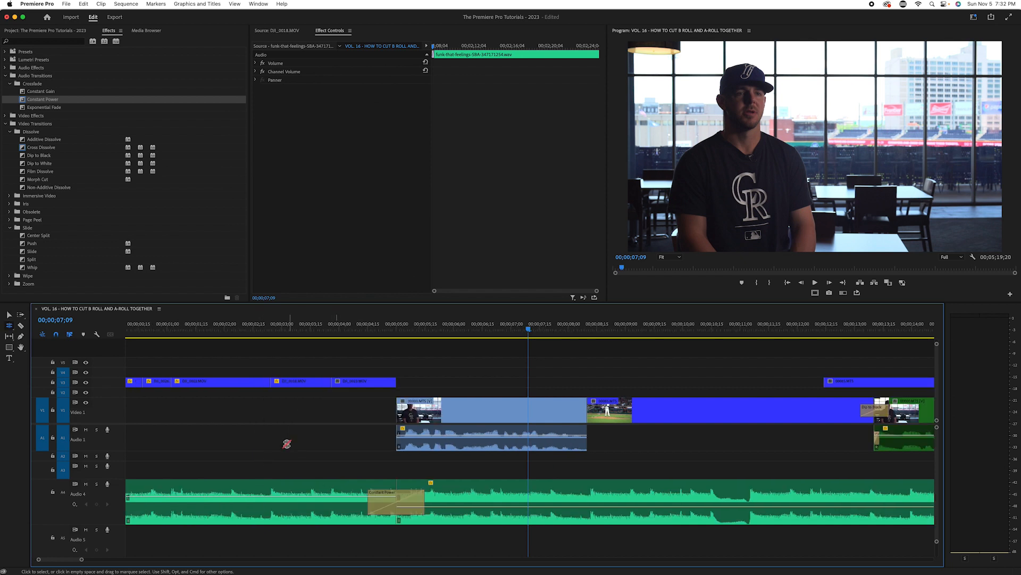
pyautogui.click(397, 487)
pyautogui.moveTo(397, 487); pyautogui.dragTo(394, 482)
pyautogui.press('v')
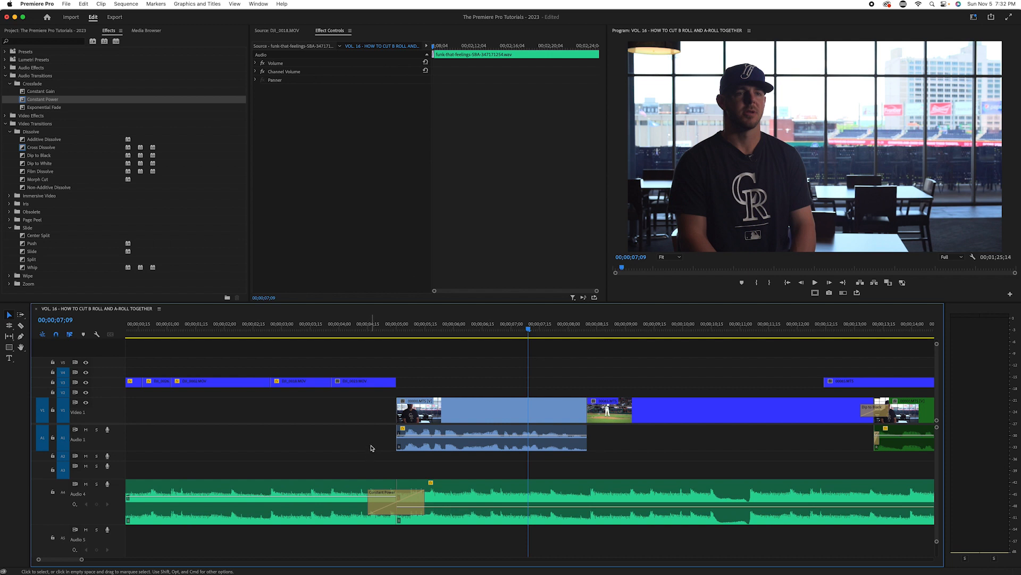
pyautogui.press('n')
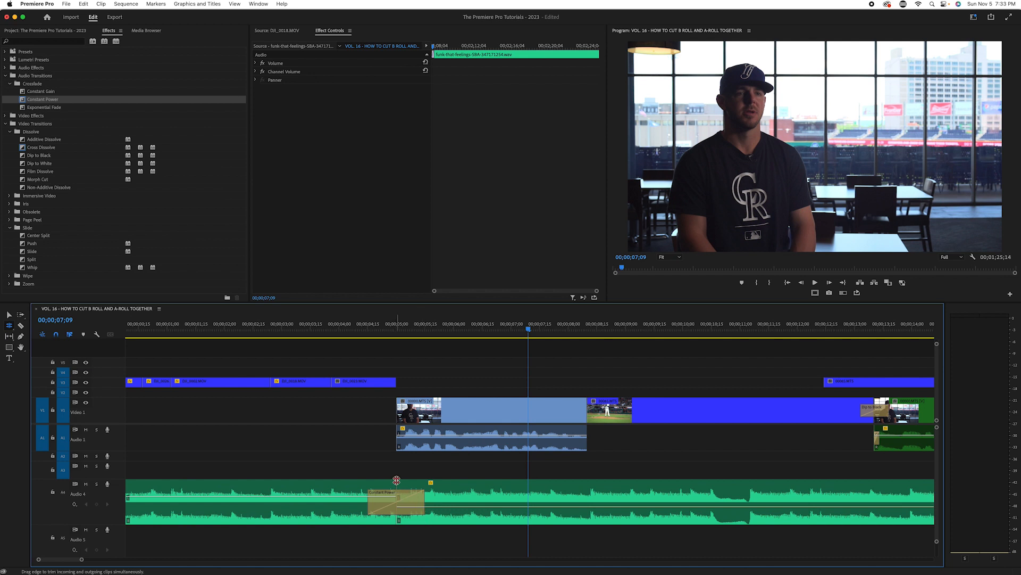
pyautogui.moveTo(396, 480); pyautogui.dragTo(381, 485)
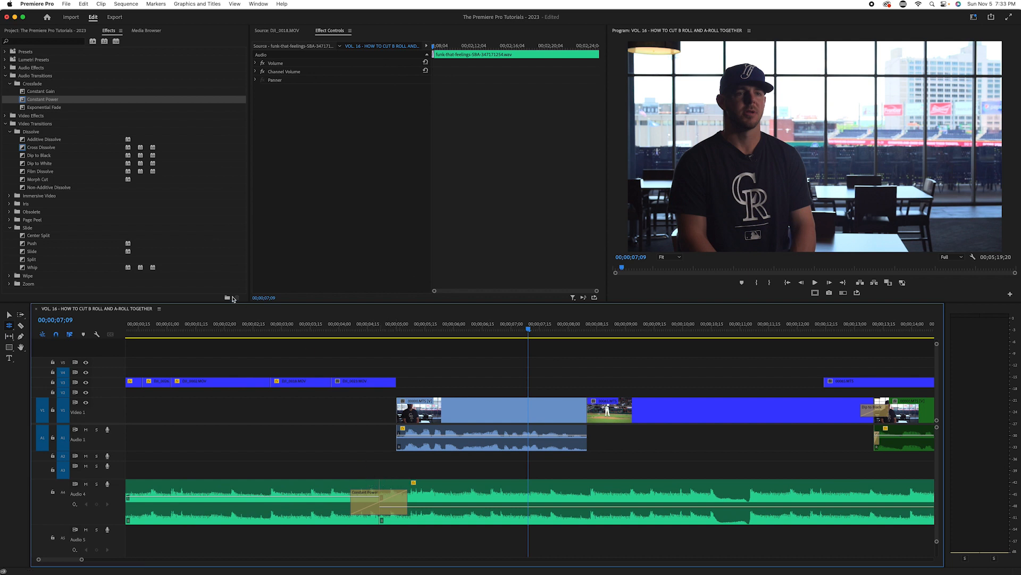
# - Play from the opening B-roll through the first interview clip to check the shifted music crossfade
pyautogui.click(295, 329)
pyautogui.press('space')
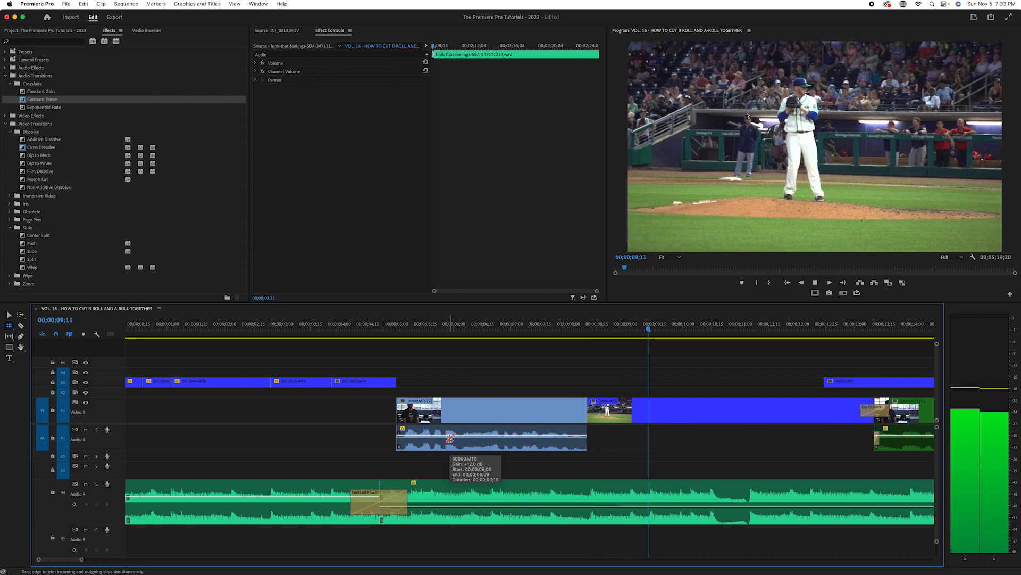
pyautogui.press('-')
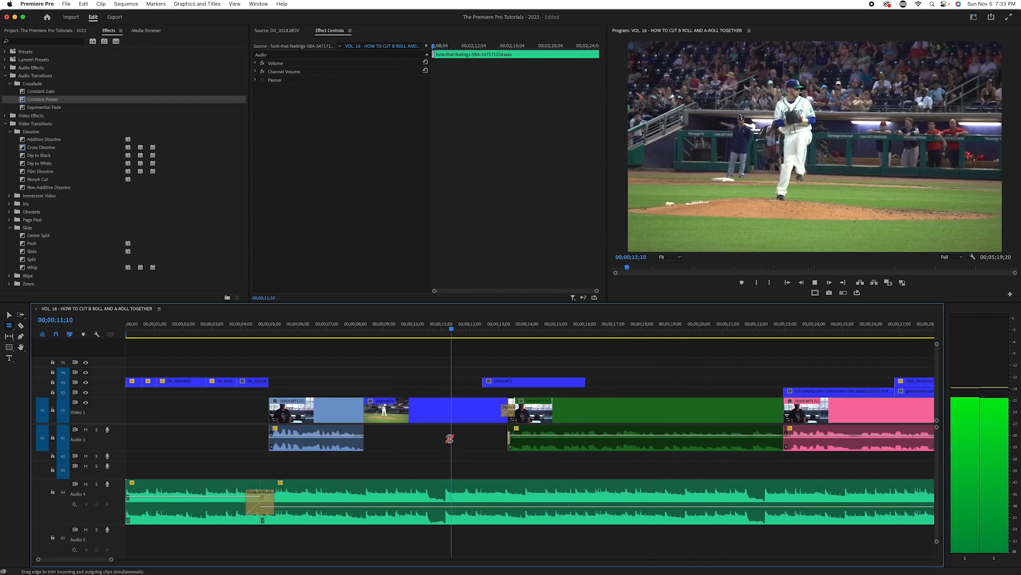
# - Park the playhead at 00;00;08;12, on the music beat just after the first interview clip
pyautogui.moveTo(424, 337); pyautogui.dragTo(361, 330)
pyautogui.press('=')
pyautogui.press('=')
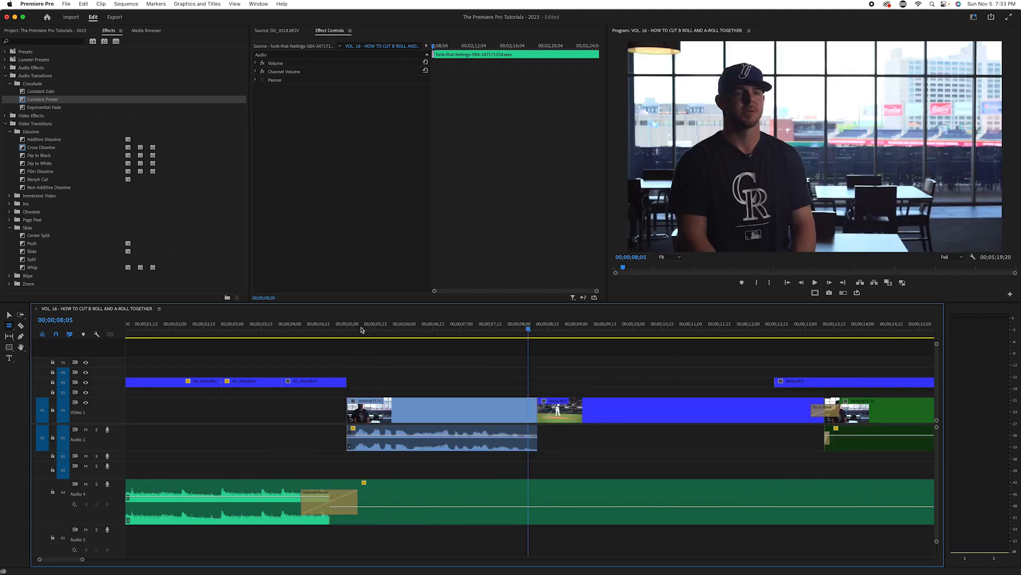
pyautogui.press('Down')
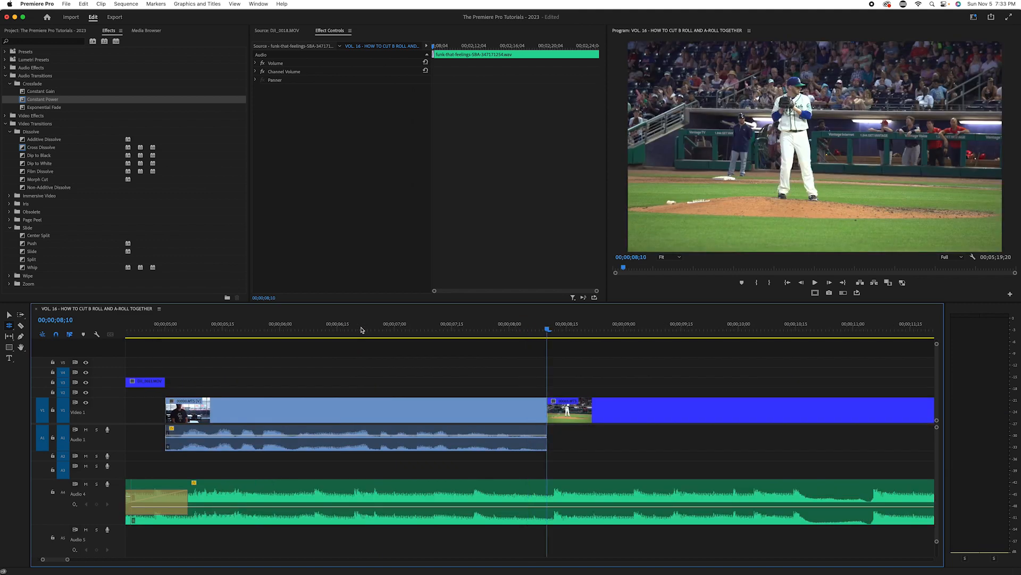
pyautogui.press('space')
pyautogui.press('space')
pyautogui.press('Up')
pyautogui.press('Right')
pyautogui.press('Right')
pyautogui.press('Left')
pyautogui.press('Left')
pyautogui.press('Right')
pyautogui.press('Right')
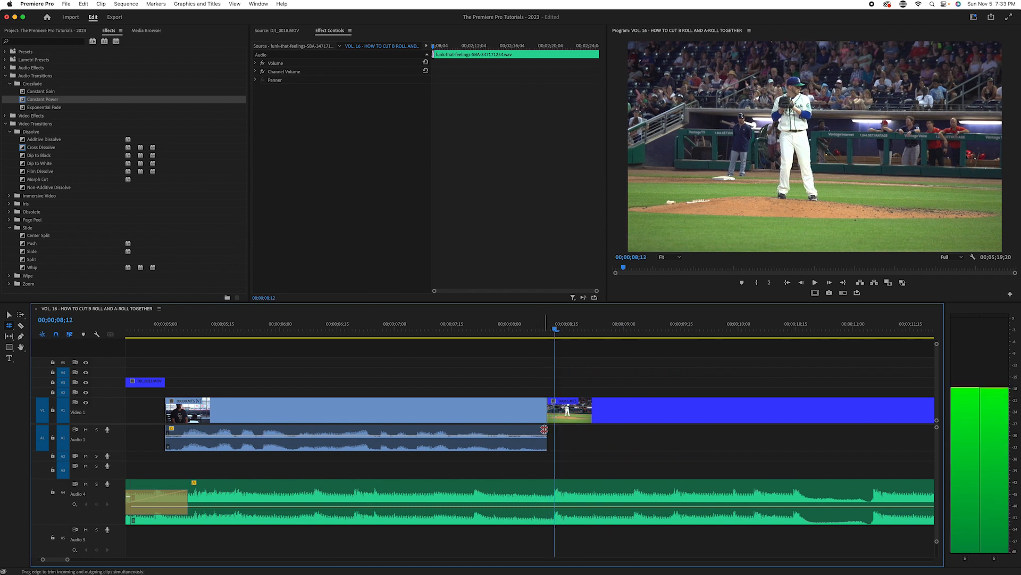
# - Unlink the first interview clip's video and audio, and roll its video cut with the pitcher shot to 00;00;08;12
pyautogui.press('v')
pyautogui.click(502, 412)
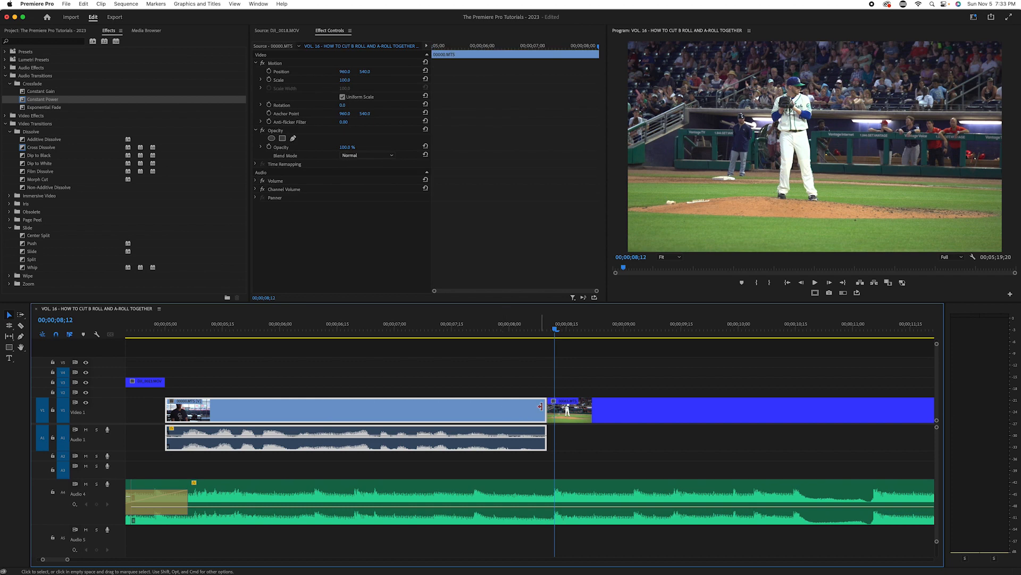
pyautogui.rightClick(517, 414)
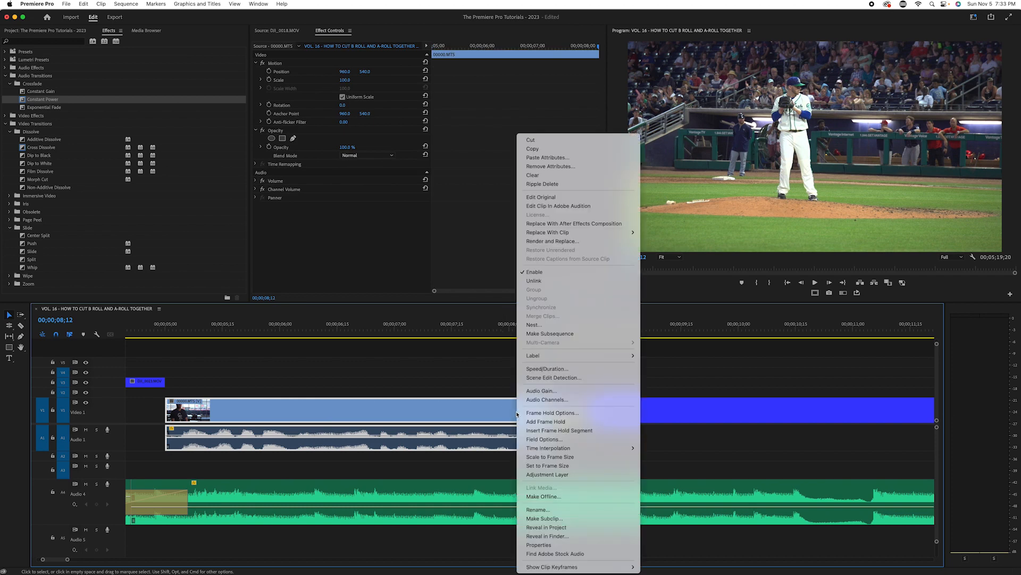
pyautogui.click(592, 282)
pyautogui.click(585, 372)
pyautogui.press('n')
pyautogui.moveTo(546, 410); pyautogui.dragTo(555, 411)
# - Play across the adjusted cut from the interview to the pitcher shot to check it against the music
pyautogui.moveTo(508, 336); pyautogui.dragTo(460, 338)
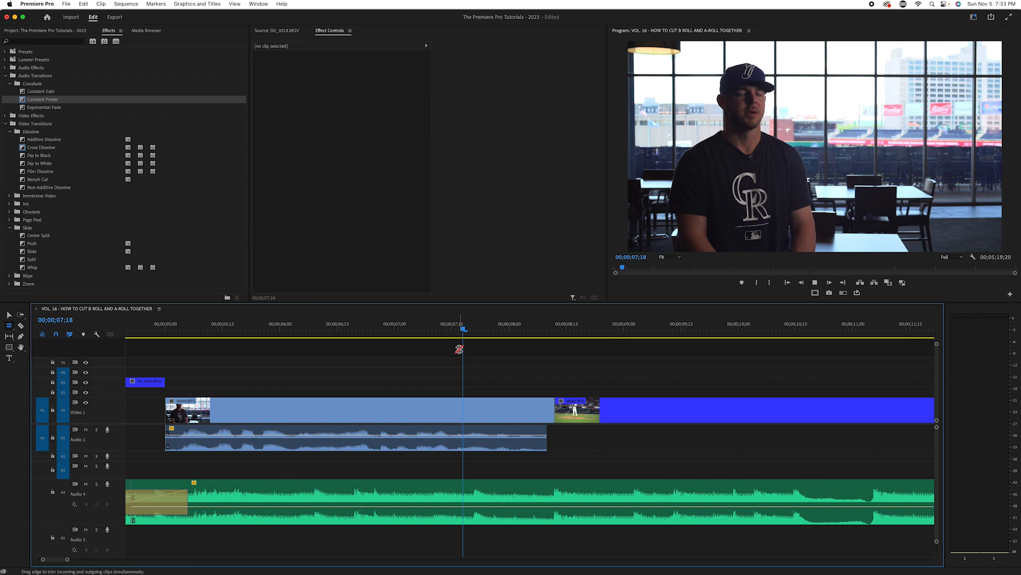
pyautogui.press('space')
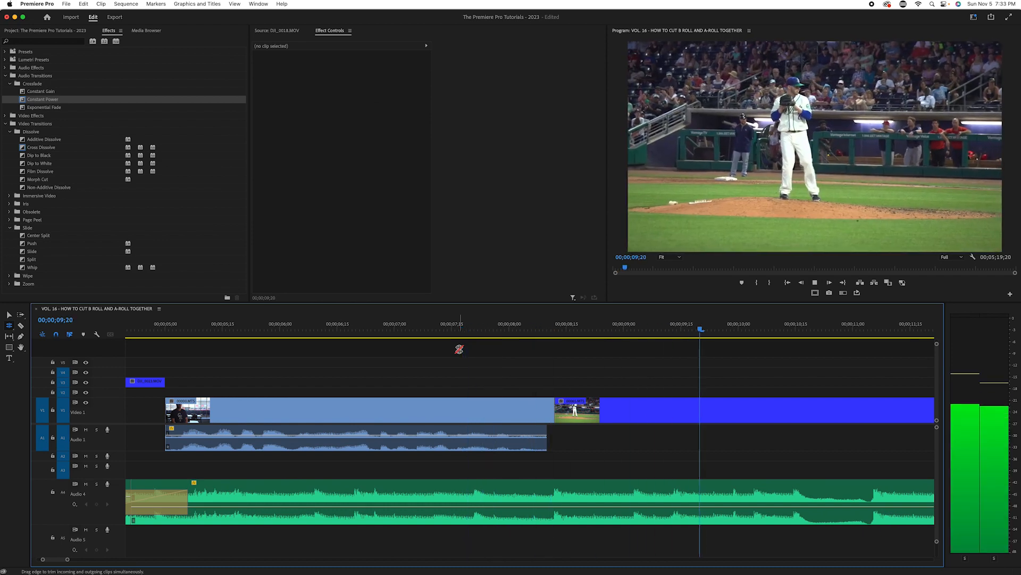
pyautogui.press('-')
pyautogui.press('-')
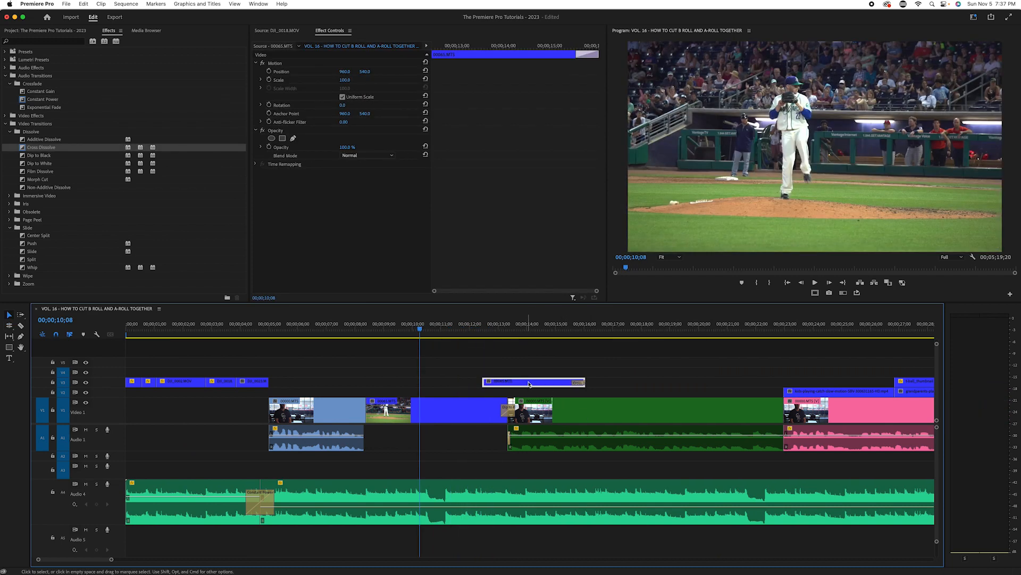
# - Move the night stadium clip from V3 up to V4, starting at about 00;00;15;00 over the green interview clip
pyautogui.click(527, 384)
pyautogui.moveTo(419, 332); pyautogui.dragTo(440, 331)
pyautogui.moveTo(299, 329); pyautogui.dragTo(247, 329)
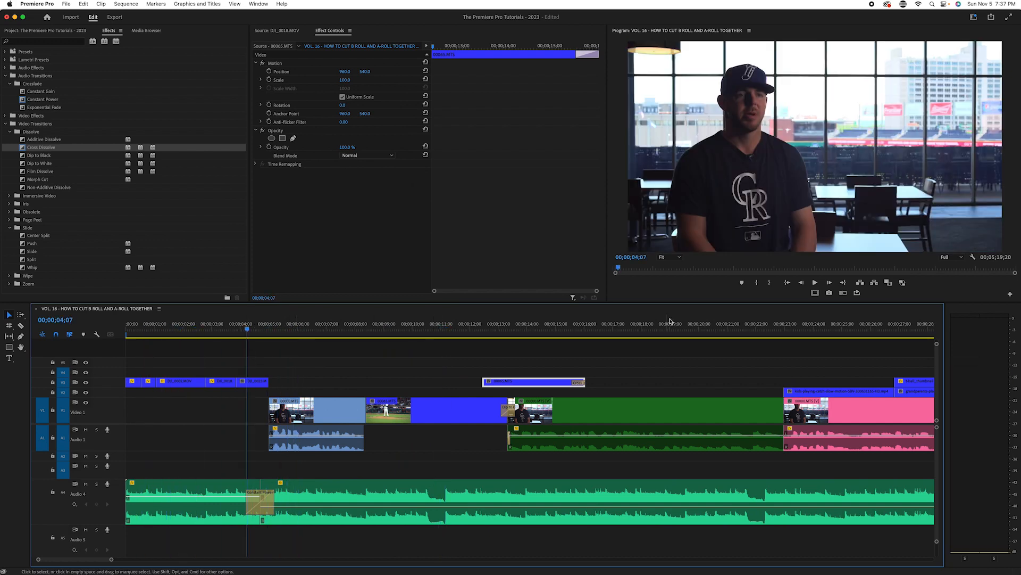
pyautogui.click(644, 422)
pyautogui.moveTo(649, 333); pyautogui.dragTo(325, 371)
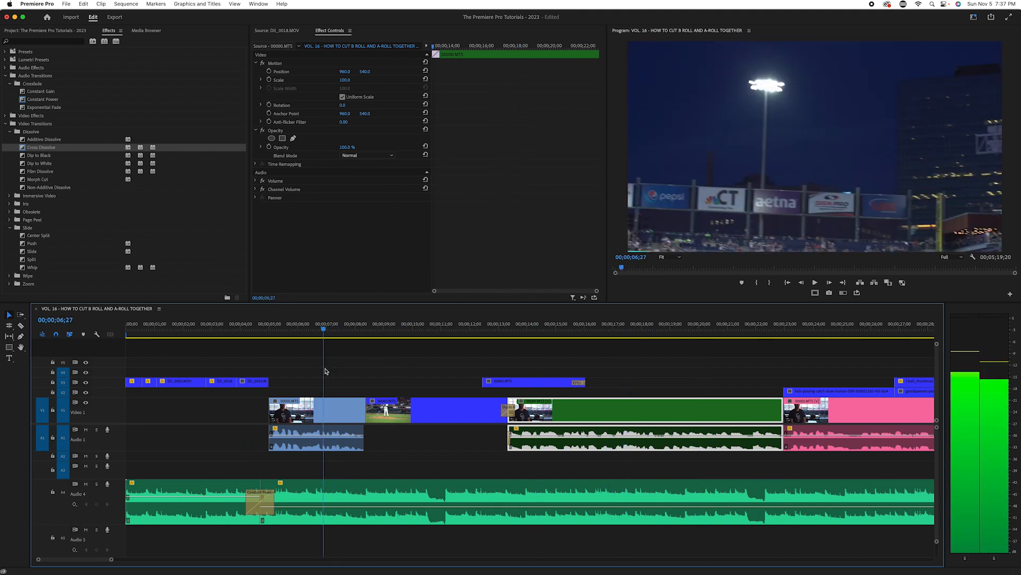
pyautogui.moveTo(503, 384); pyautogui.dragTo(575, 376)
# - Scrub around 00;00;07;00 in the first interview clip, and play into the pitcher shot to listen for the break in the music
pyautogui.moveTo(329, 329); pyautogui.dragTo(321, 330)
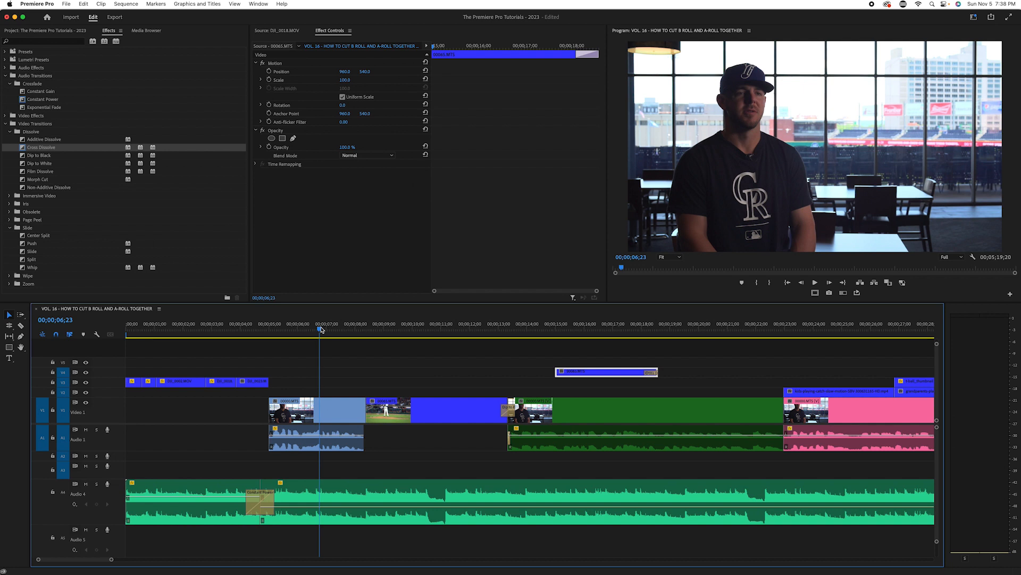
pyautogui.press('Left')
pyautogui.press('Left')
pyautogui.press('Left')
pyautogui.press('Left')
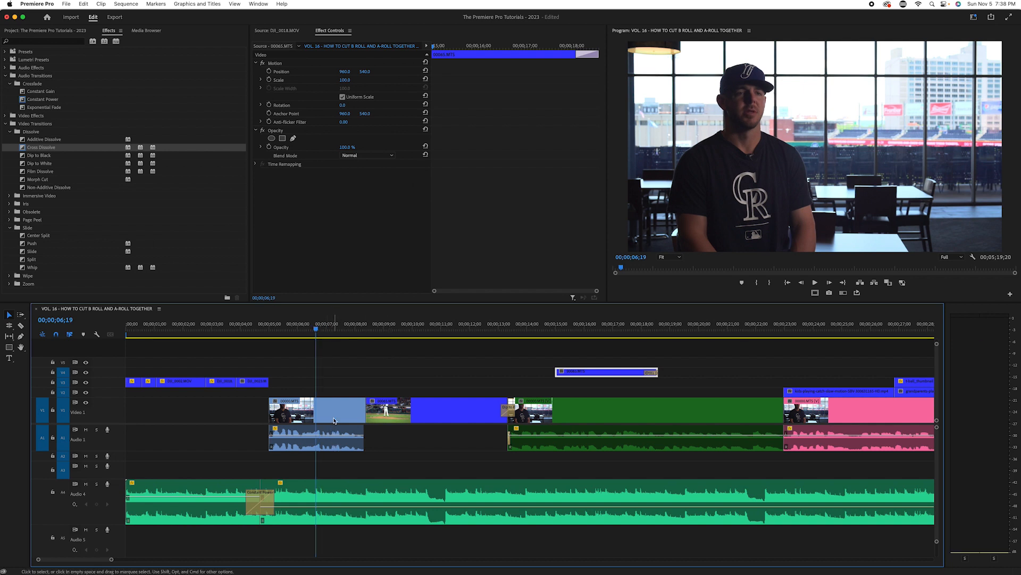
pyautogui.click(334, 327)
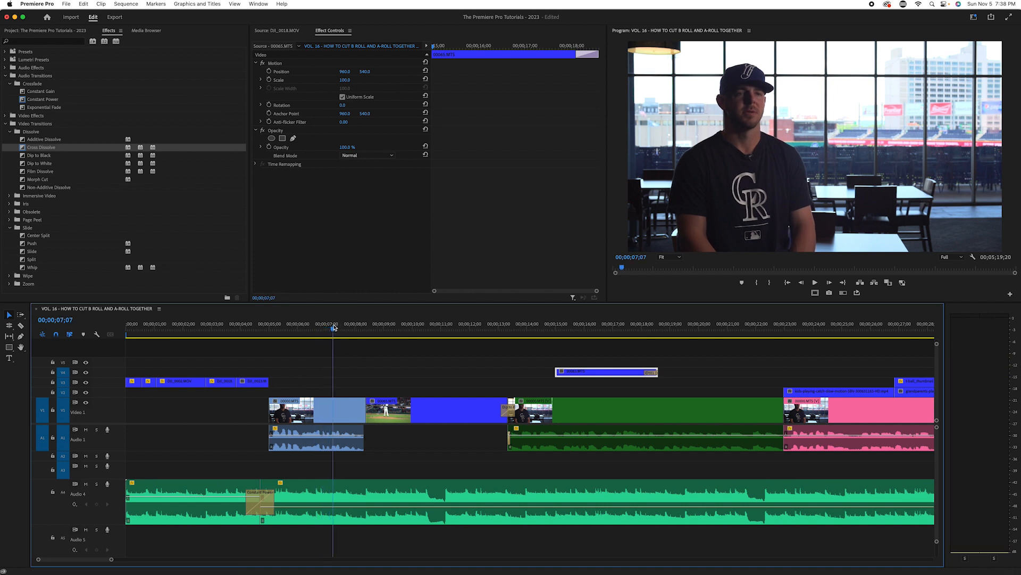
pyautogui.click(330, 328)
pyautogui.moveTo(329, 329); pyautogui.dragTo(331, 328)
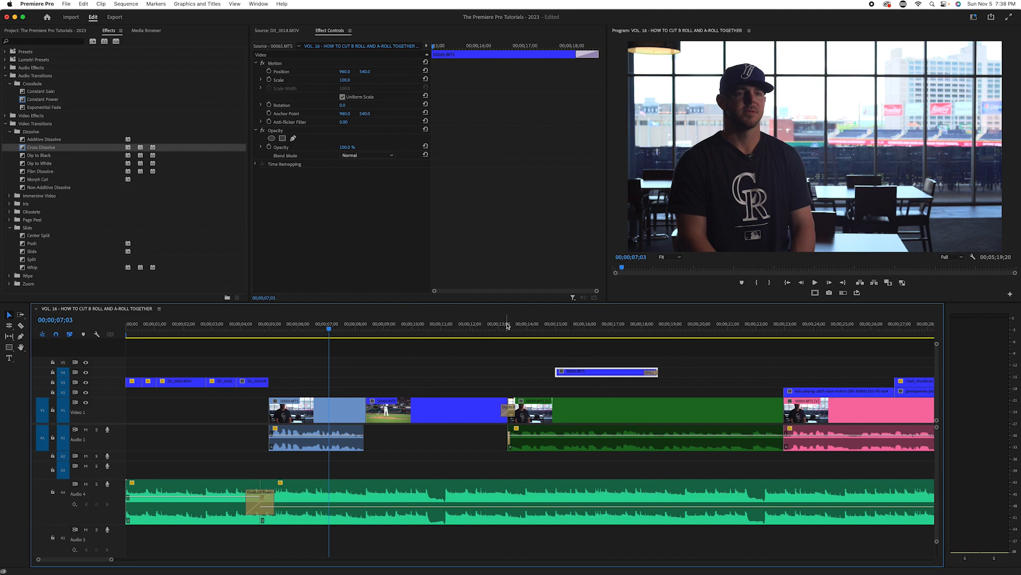
pyautogui.press('space')
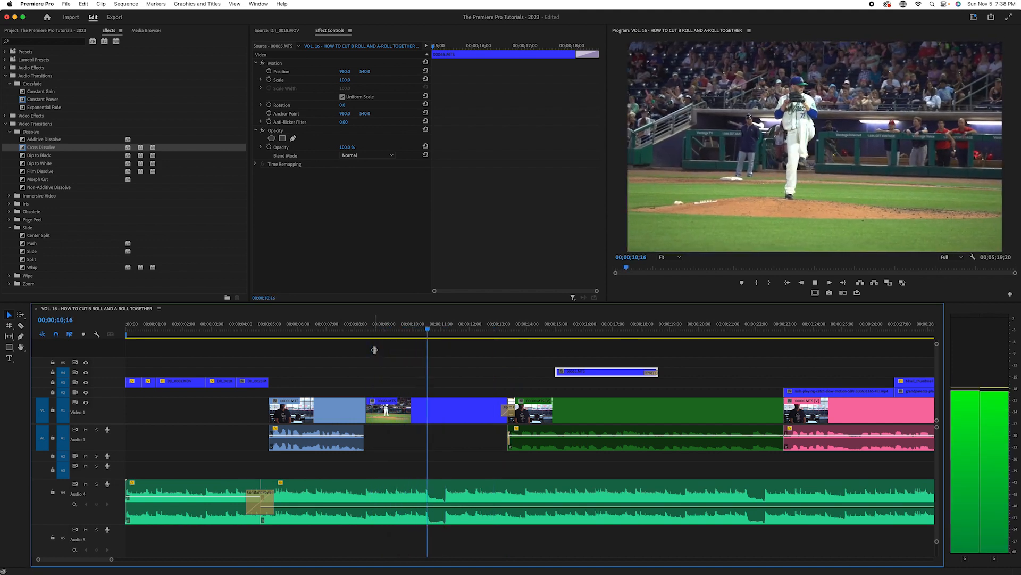
pyautogui.press('space')
# - Locate the music's return after its break at 00;00;11;05, and move the night stadium clip on V4 to start there
pyautogui.moveTo(479, 324); pyautogui.dragTo(462, 328)
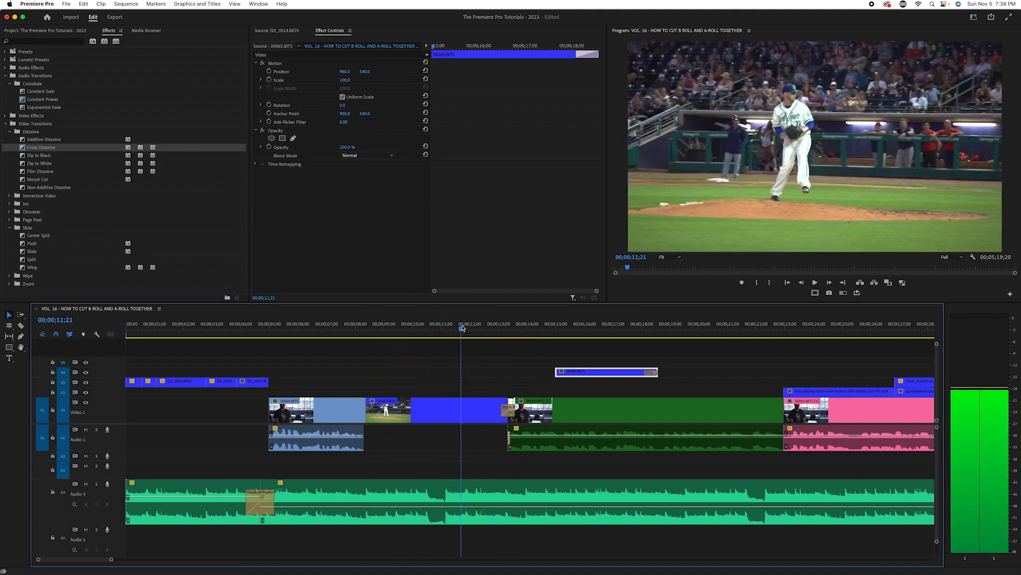
pyautogui.press('Left')
pyautogui.press('Left')
pyautogui.press('Left')
pyautogui.press('Left')
pyautogui.press('Left')
pyautogui.press('Left')
pyautogui.press('Left')
pyautogui.press('Left')
pyautogui.press('Left')
pyautogui.press('Left')
pyautogui.press('Left')
pyautogui.press('Left')
pyautogui.press('Left')
pyautogui.press('Left')
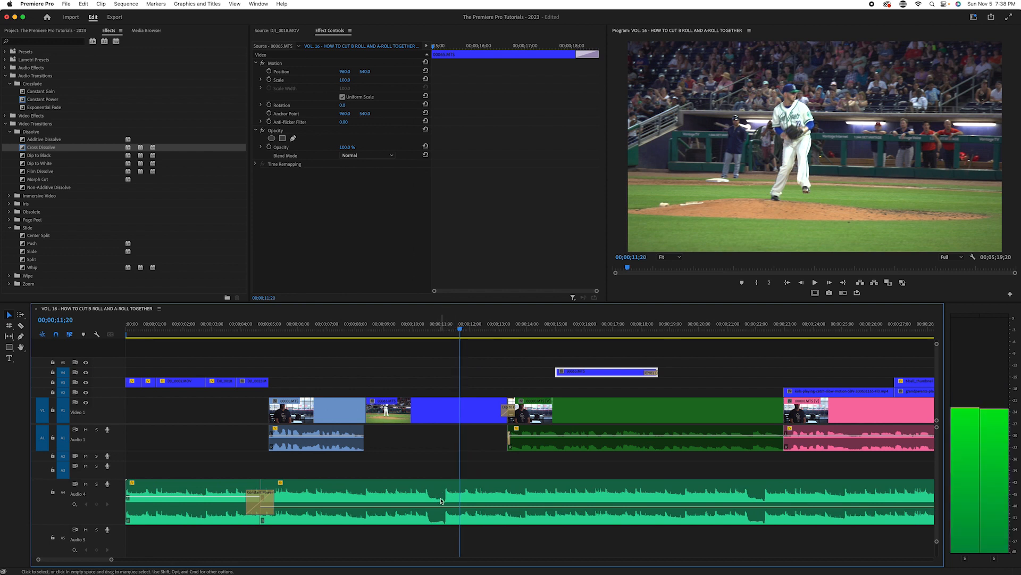
pyautogui.press('Left')
pyautogui.press('Left')
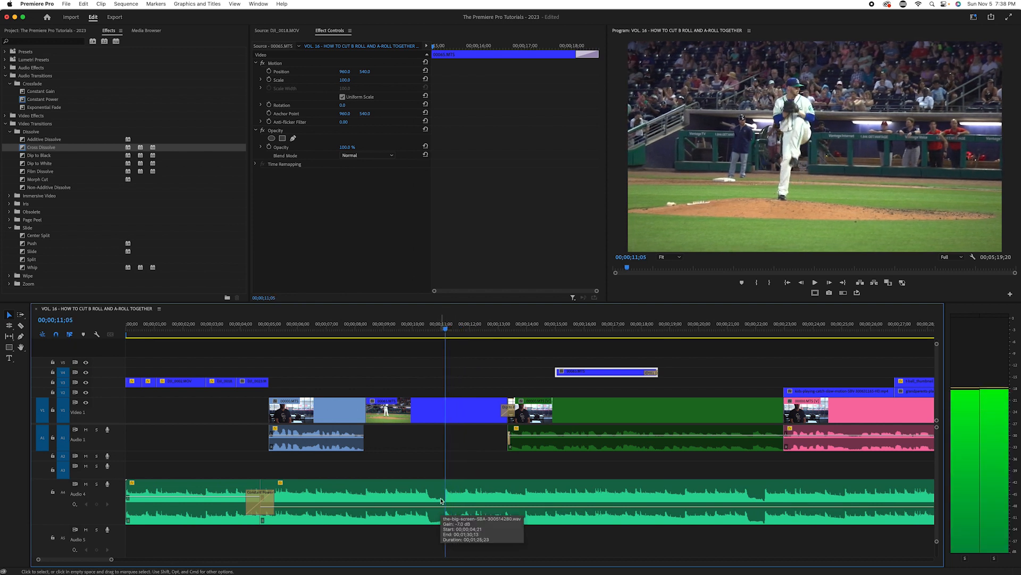
pyautogui.moveTo(603, 379); pyautogui.dragTo(493, 377)
# - Play from the pitcher shot across the repositioned night stadium clip into the second interview clip
pyautogui.moveTo(445, 329); pyautogui.dragTo(387, 330)
pyautogui.press('space')
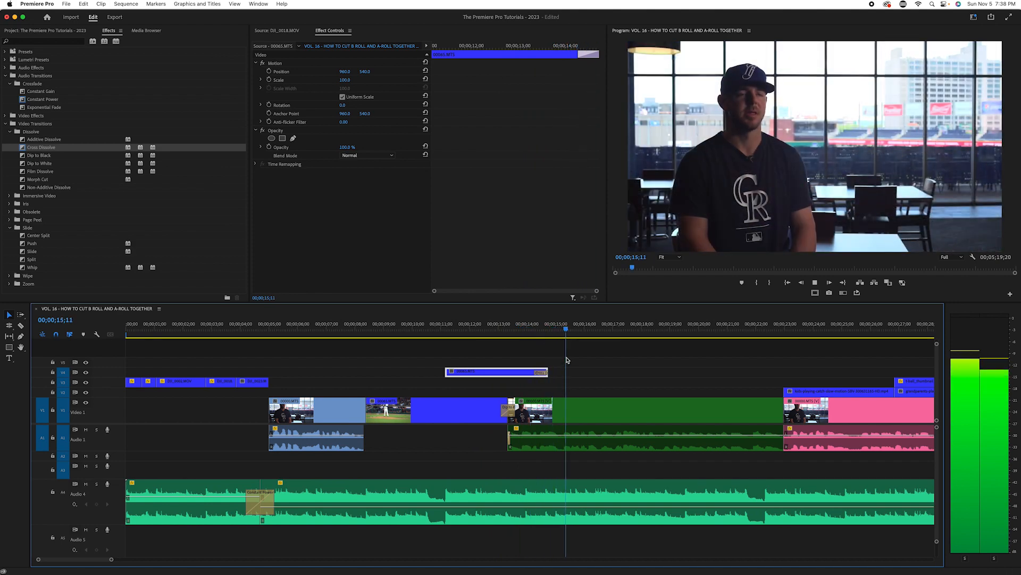
# - Shorten the Cross Dissolve at the end of the night stadium clip on V4 to about 10 frames
pyautogui.moveTo(596, 329); pyautogui.dragTo(517, 333)
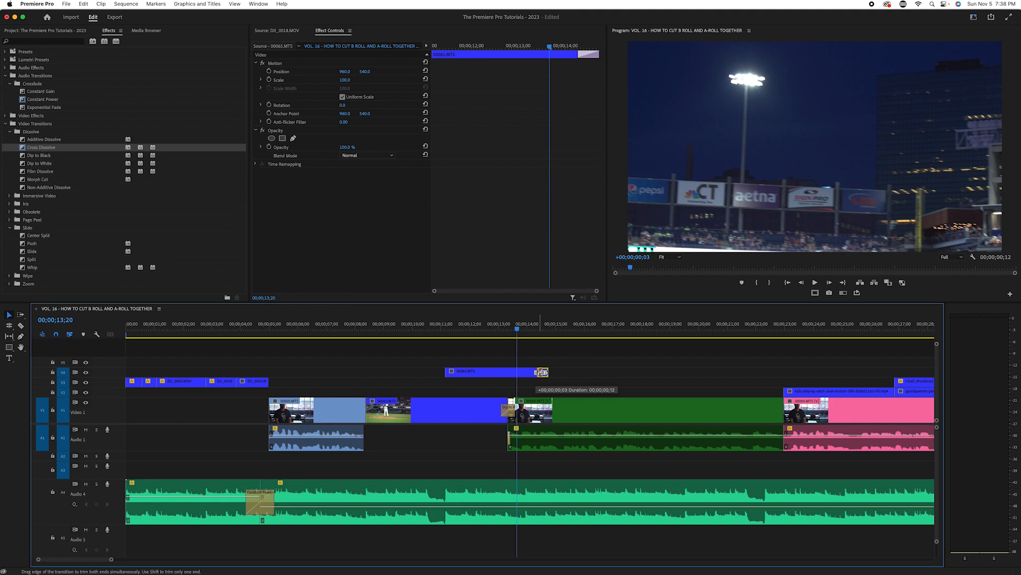
pyautogui.click(542, 373)
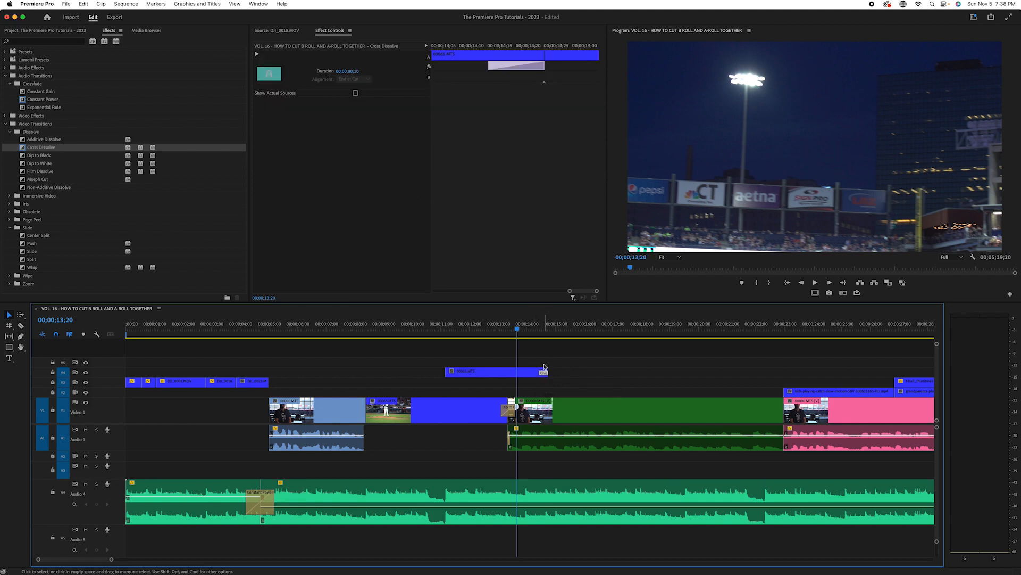
# - Play from the night stadium clip across its shortened dissolve, and locate the cut between the first interview clip and the pitcher shot
pyautogui.press('space')
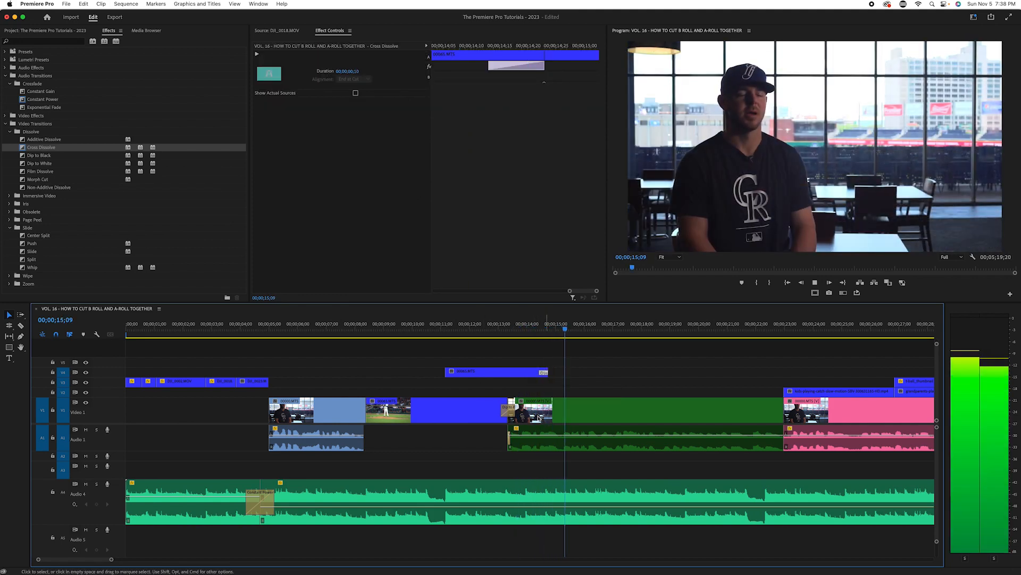
pyautogui.press('space')
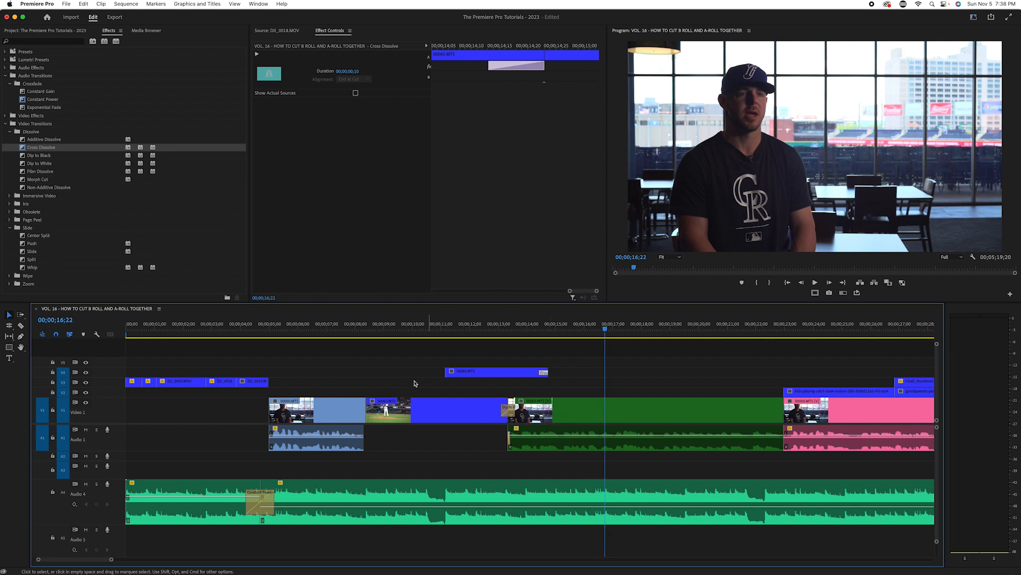
pyautogui.click(300, 329)
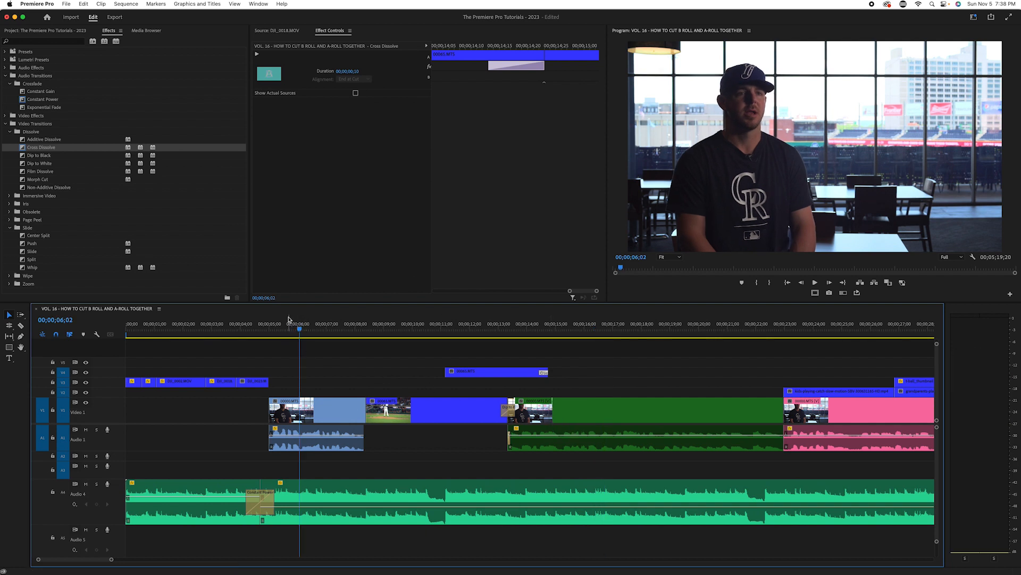
pyautogui.press('Down')
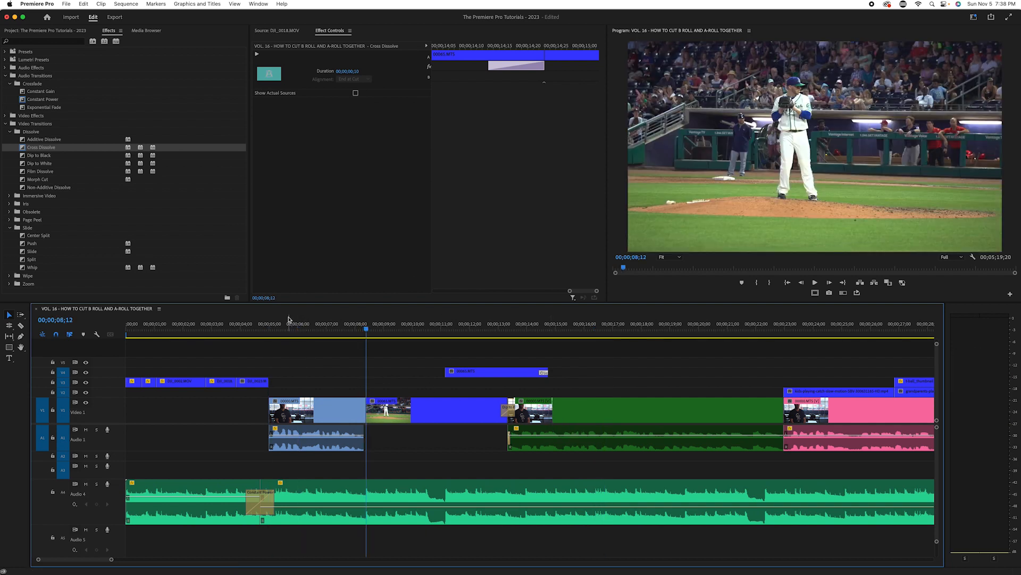
# - Move the spare cameraman clip near 00;04;27;26 to V6, above the start of the second interview clip
pyautogui.moveTo(366, 331); pyautogui.dragTo(333, 326)
pyautogui.press('-')
pyautogui.press('-')
pyautogui.press('-')
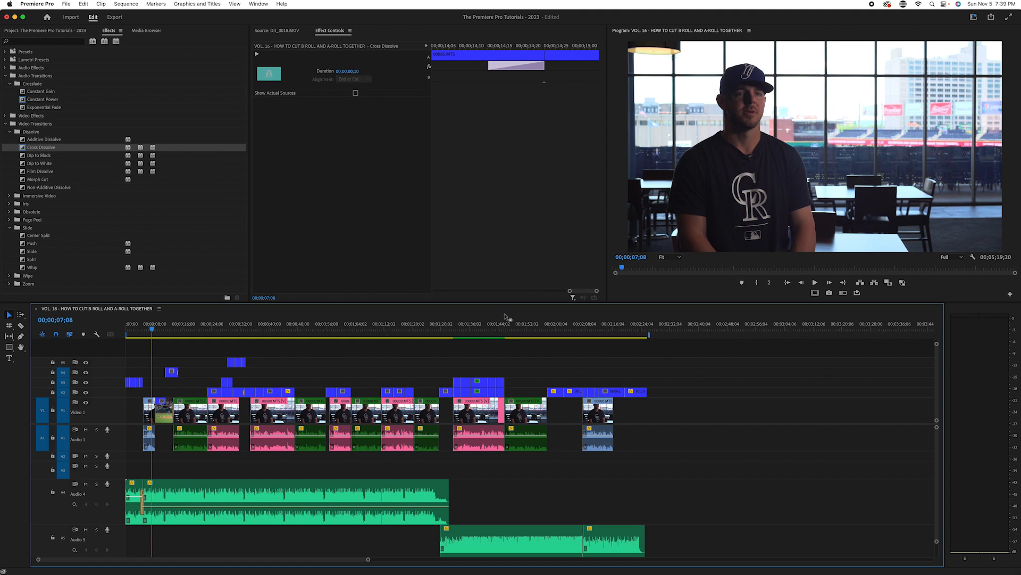
pyautogui.press('-')
pyautogui.moveTo(595, 330); pyautogui.dragTo(605, 331)
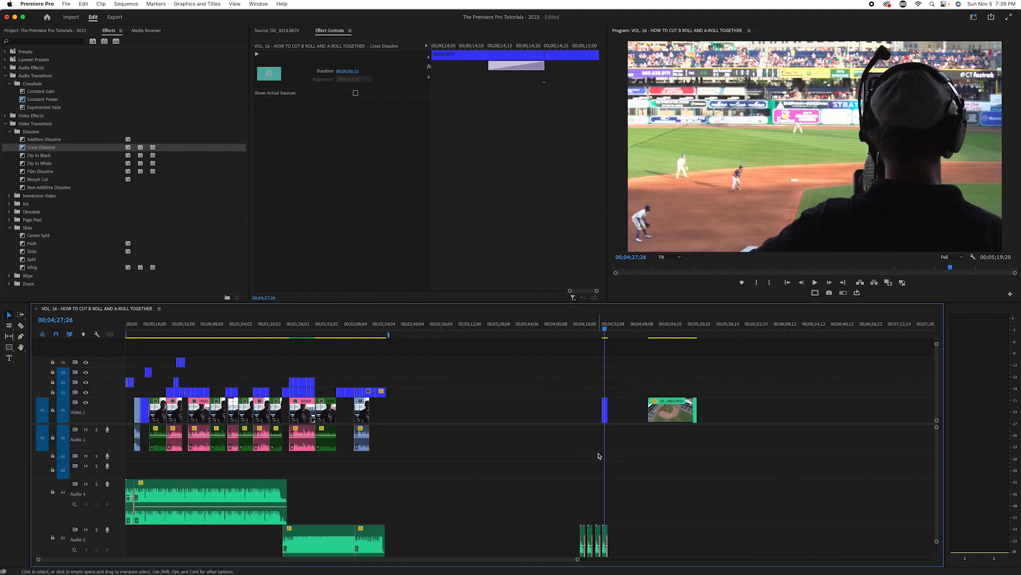
pyautogui.moveTo(606, 417); pyautogui.dragTo(605, 418)
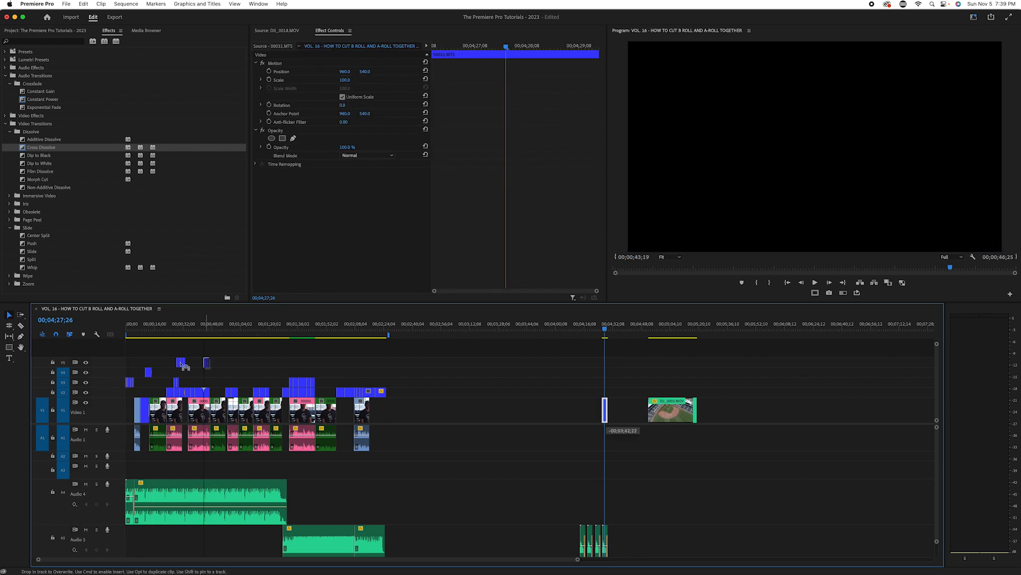
pyautogui.moveTo(154, 357); pyautogui.dragTo(153, 353)
pyautogui.click(152, 334)
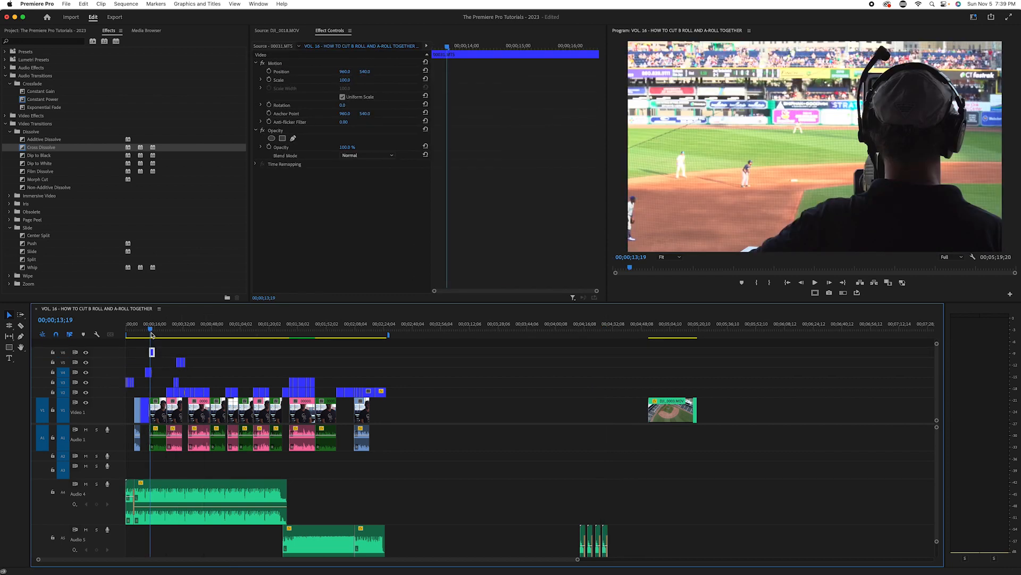
# - Move the cameraman clip to V3 at the start of the first interview clip, and extend its end to the pitcher shot's cut
pyautogui.press('\\')
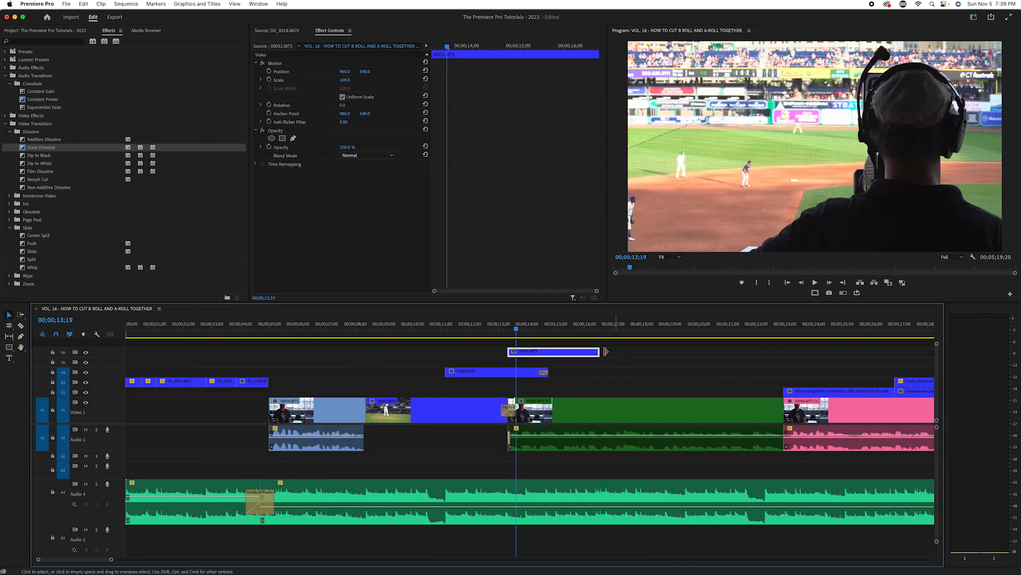
pyautogui.moveTo(577, 356); pyautogui.dragTo(349, 379)
pyautogui.click(289, 328)
pyautogui.press('=')
pyautogui.press('=')
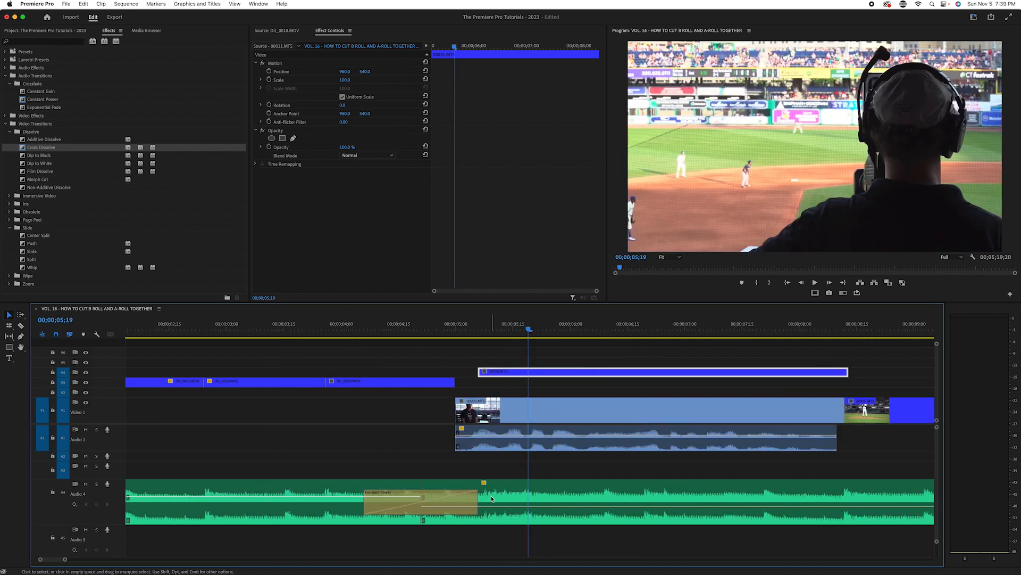
pyautogui.moveTo(499, 372)
pyautogui.mouseDown()
pyautogui.moveTo(507, 387)
pyautogui.moveTo(489, 388)
pyautogui.mouseUp()
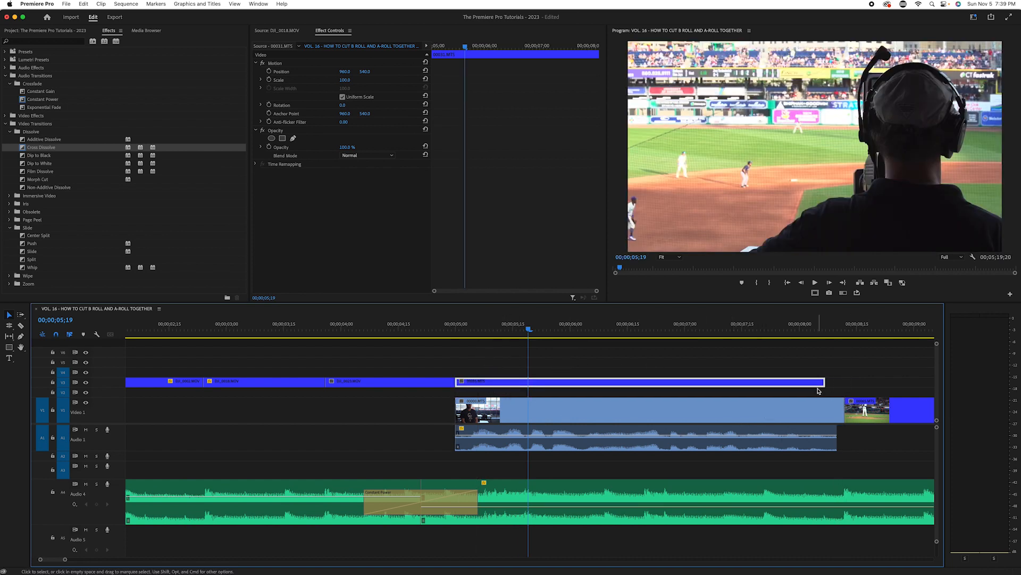
pyautogui.moveTo(823, 382); pyautogui.dragTo(842, 379)
# - Play from 00;00;04;00 through the cameraman clip into the pitcher and night stadium shots, and replay the cut to the pitcher
pyautogui.click(341, 332)
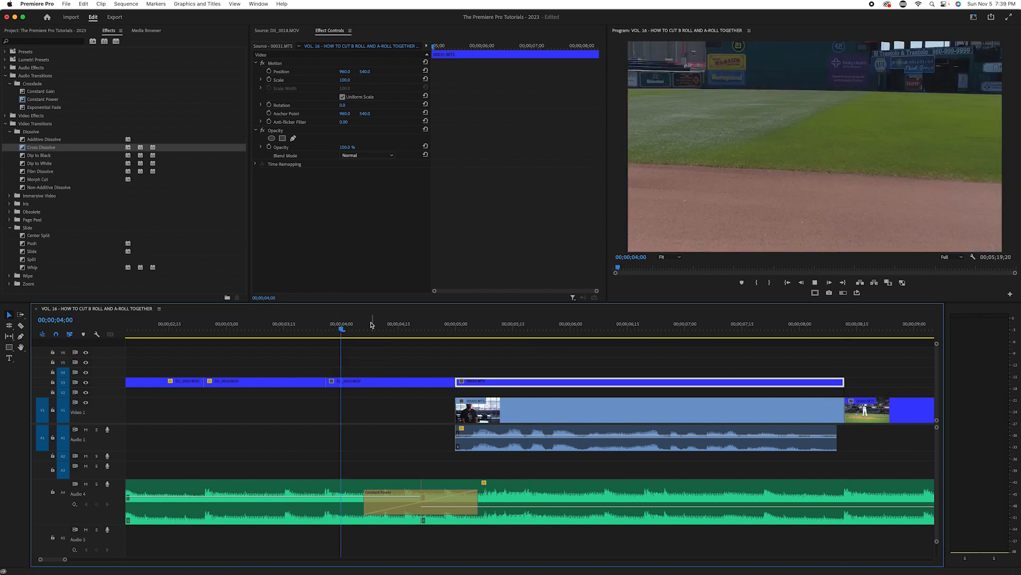
pyautogui.press('space')
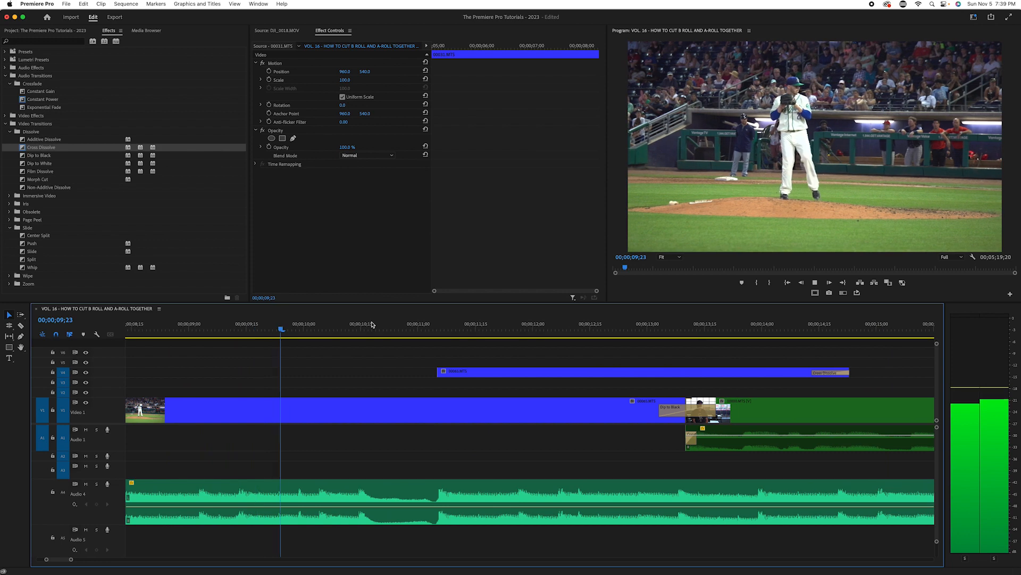
pyautogui.press('-')
pyautogui.press('-')
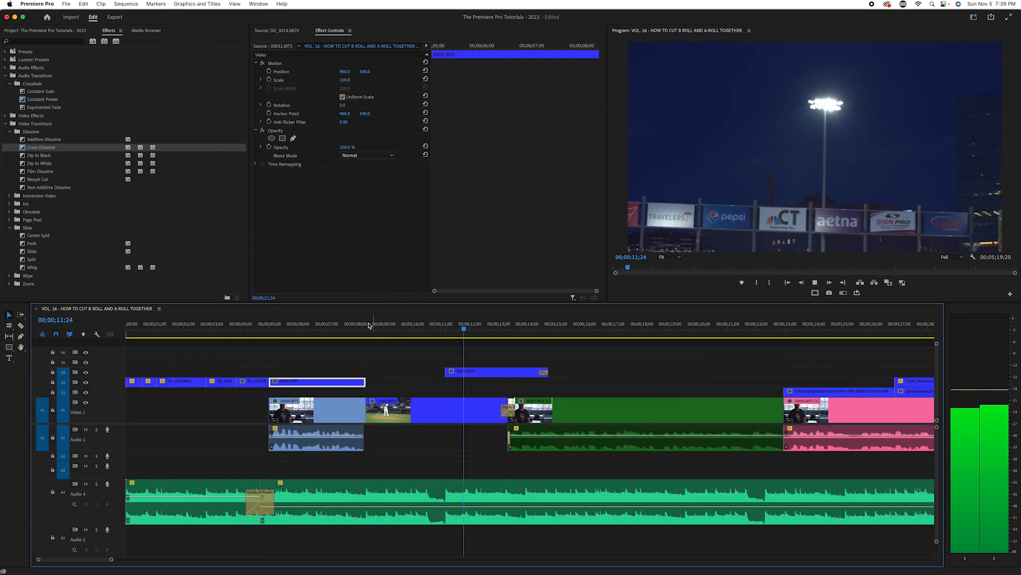
pyautogui.click(353, 332)
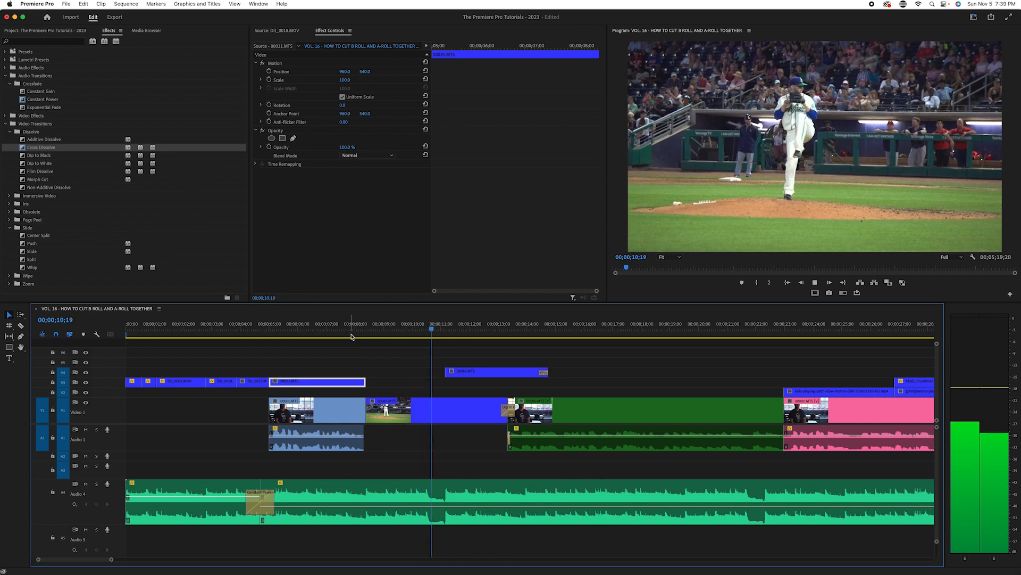
pyautogui.click(350, 332)
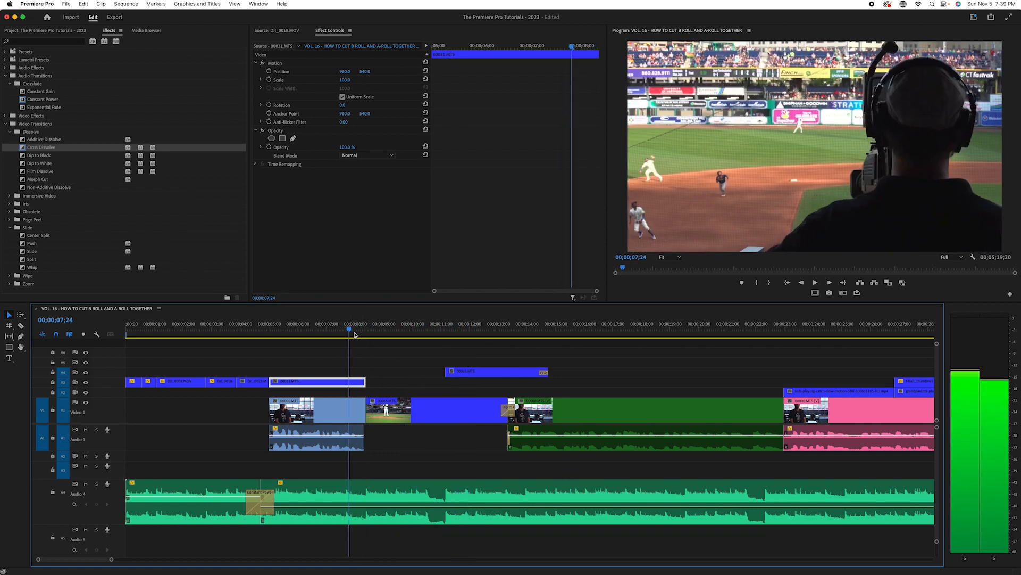
pyautogui.press('space')
pyautogui.moveTo(370, 330); pyautogui.dragTo(359, 334)
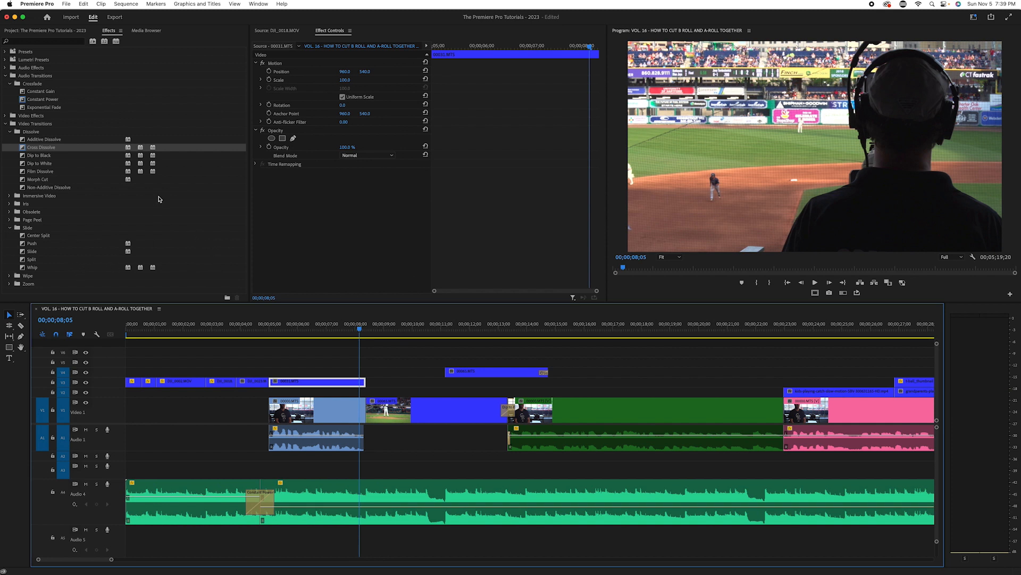
# - Add a Push transition on V1 between the first interview clip and the pitcher shot, and scrub to the cut
pyautogui.click(35, 244)
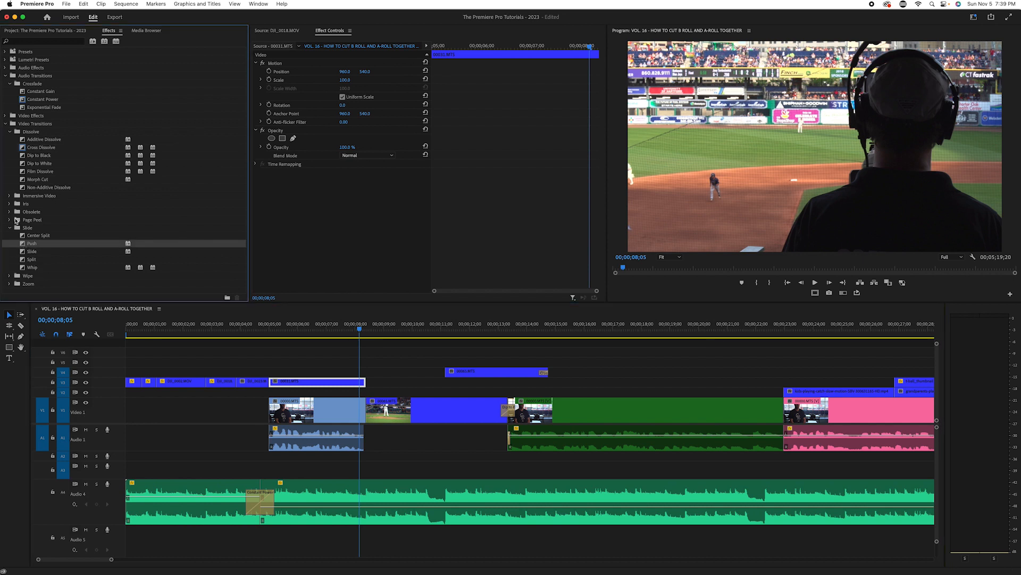
pyautogui.click(9, 228)
pyautogui.click(9, 228)
pyautogui.moveTo(350, 332); pyautogui.dragTo(365, 334)
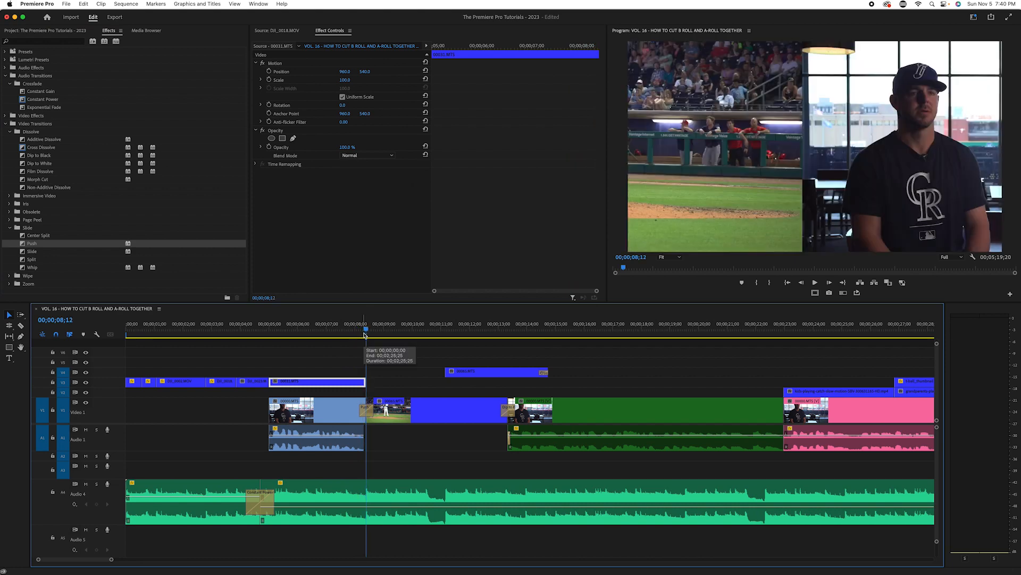
# - Examine frame by frame how the Push transition on V1 plays beneath the end of the cameraman clip on V3
pyautogui.press('=')
pyautogui.press('=')
pyautogui.press('=')
pyautogui.press('Left')
pyautogui.press('Left')
pyautogui.press('Left')
pyautogui.press('Left')
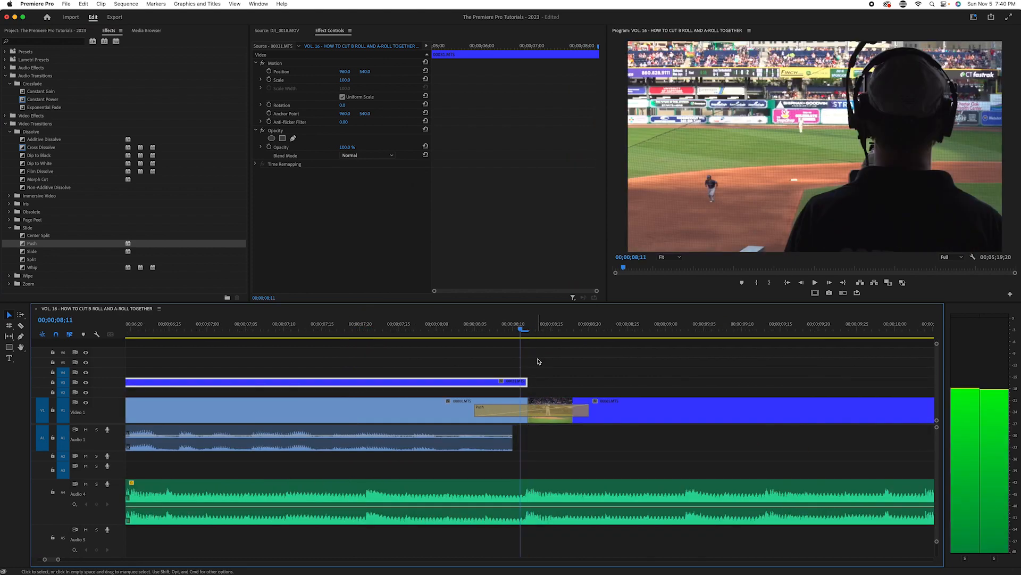
pyautogui.press('Left')
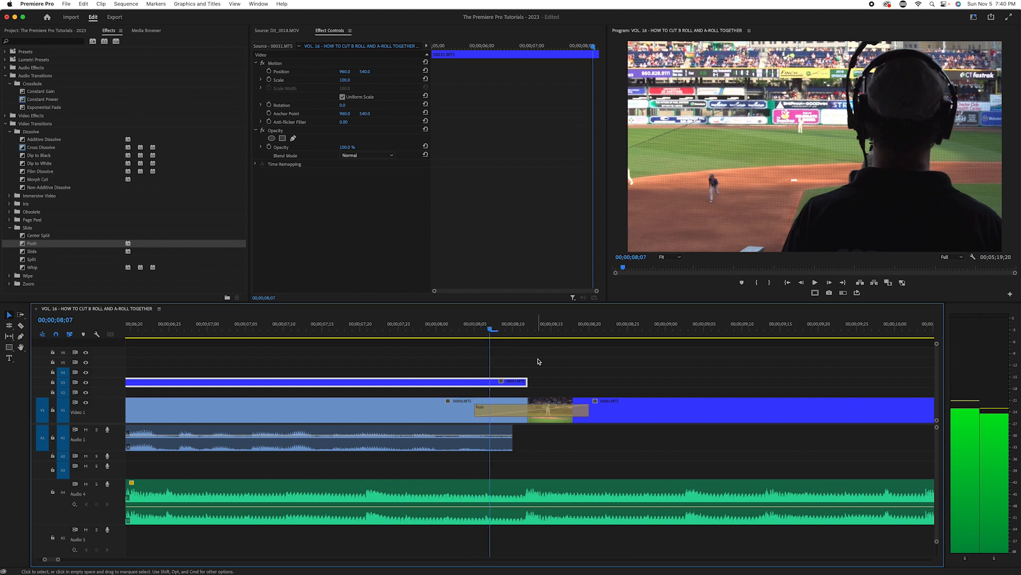
pyautogui.press('-')
pyautogui.press('-')
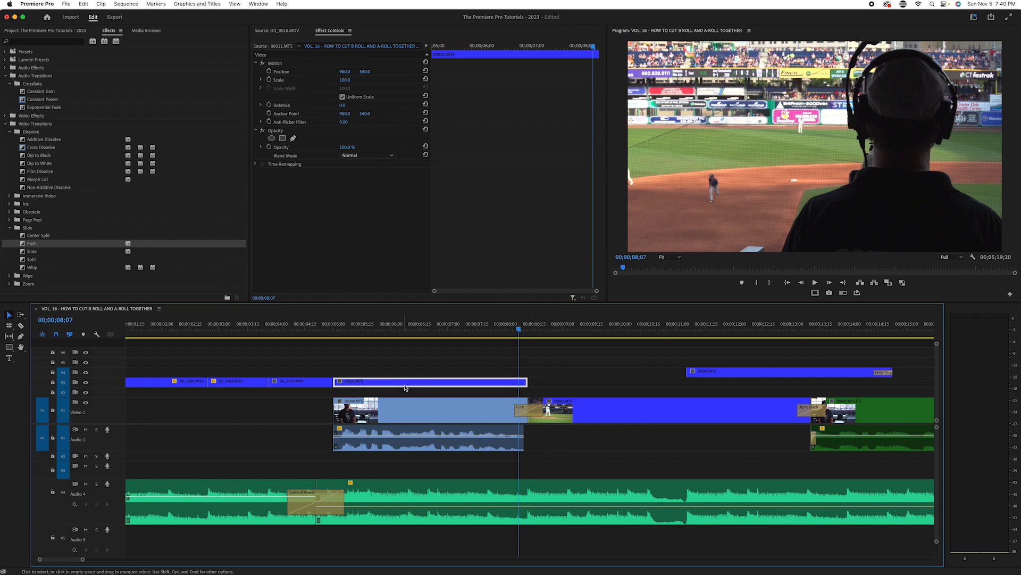
# - Move the cameraman clip from V3 down to V1, overwriting the first interview clip's video
pyautogui.click(444, 409)
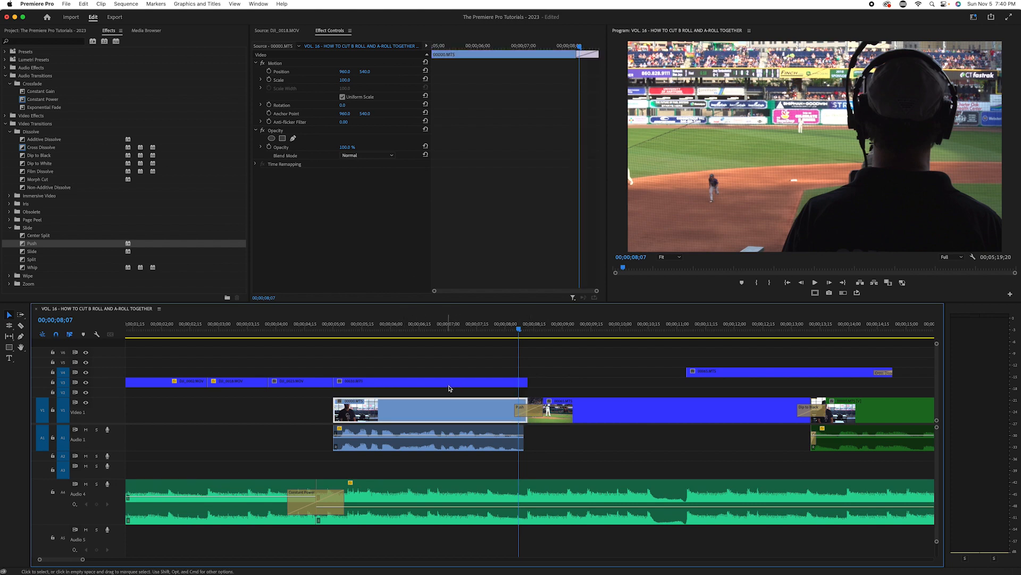
pyautogui.doubleClick(439, 420)
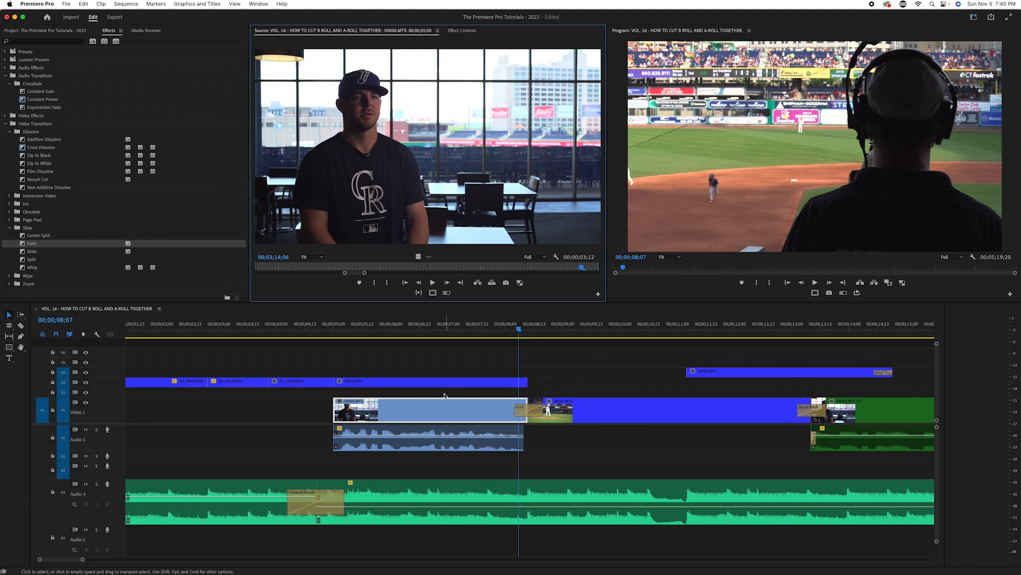
pyautogui.click(420, 384)
pyautogui.moveTo(424, 387); pyautogui.dragTo(424, 409)
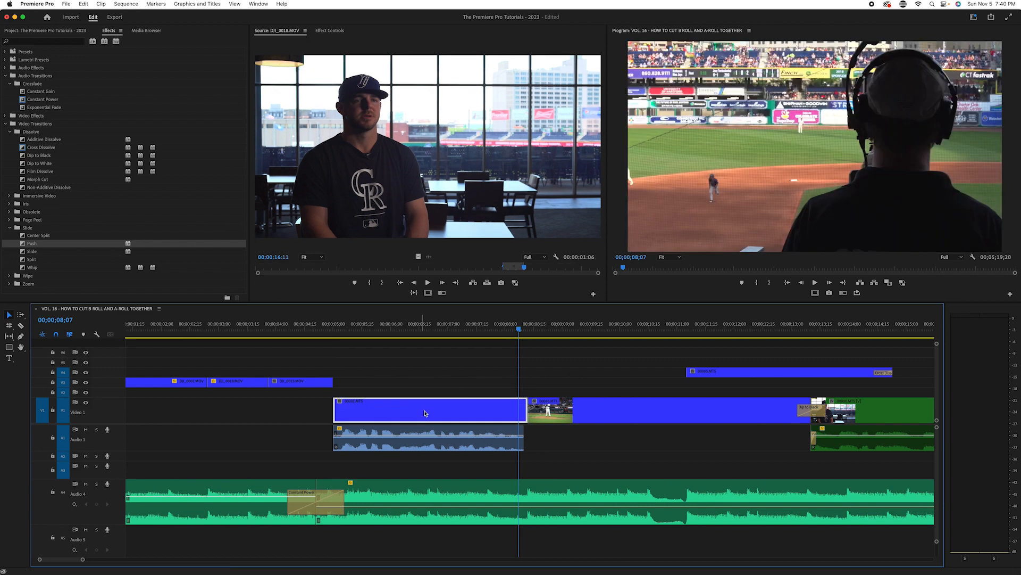
# - Apply a Push transition at the V1 cut between the cameraman clip and the pitcher shot, and play across it
pyautogui.moveTo(23, 243); pyautogui.dragTo(620, 463)
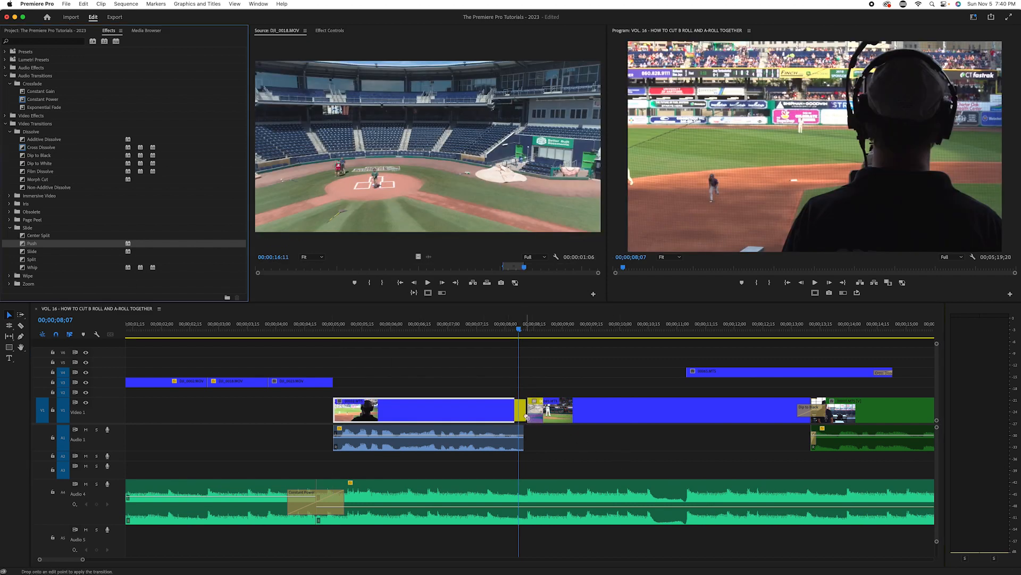
pyautogui.moveTo(530, 421); pyautogui.dragTo(530, 422)
pyautogui.moveTo(519, 330); pyautogui.dragTo(471, 333)
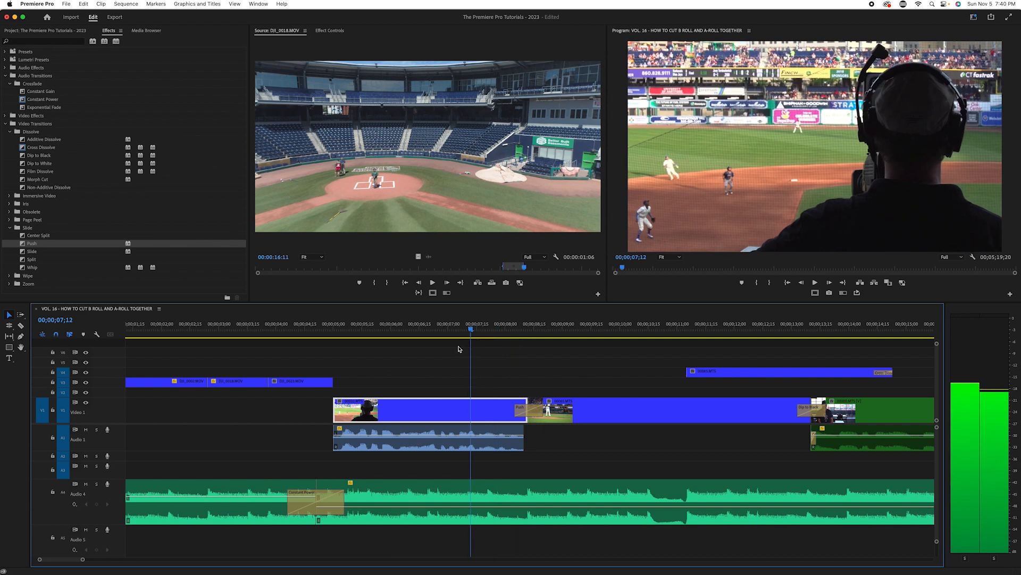
pyautogui.press('space')
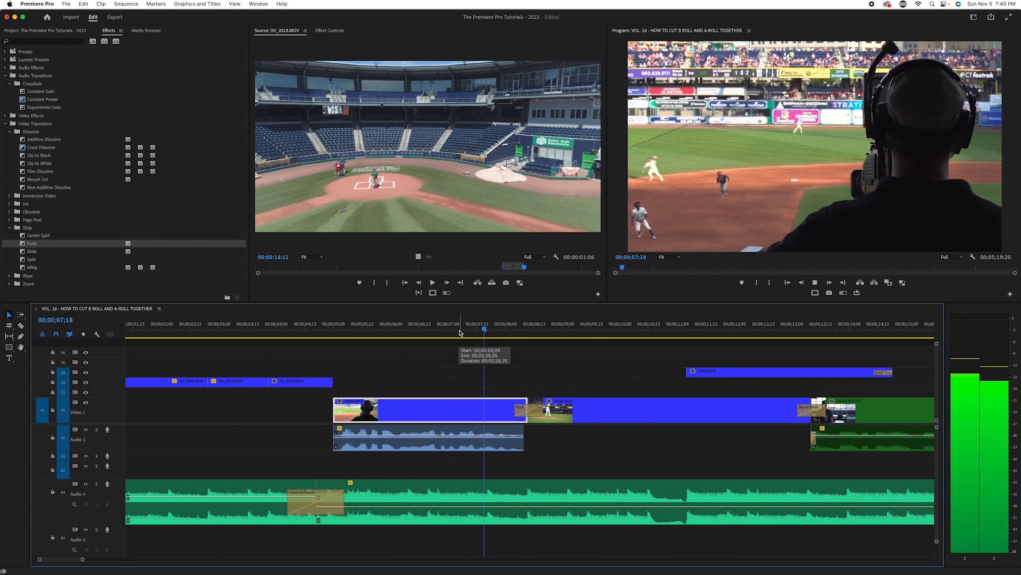
pyautogui.press('space')
pyautogui.moveTo(577, 333); pyautogui.dragTo(460, 348)
pyautogui.press('space')
pyautogui.moveTo(498, 336); pyautogui.dragTo(443, 366)
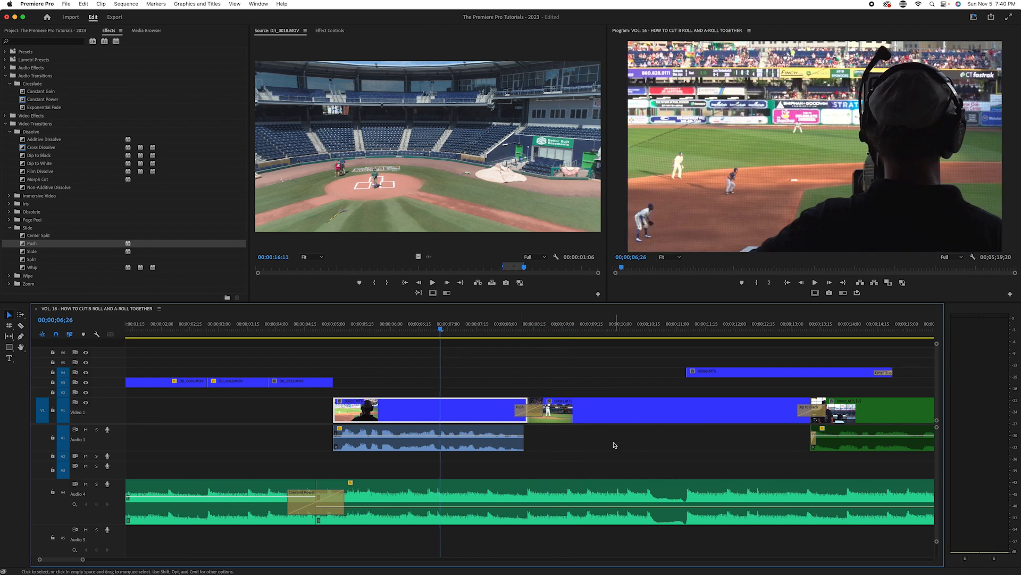
# - Shorten the Push transition between the cameraman clip and the pitcher shot to about 9 frames, starting at 00;00;08;08
pyautogui.moveTo(542, 412); pyautogui.dragTo(535, 414)
pyautogui.click(522, 330)
pyautogui.press('=')
pyautogui.press('=')
pyautogui.press('=')
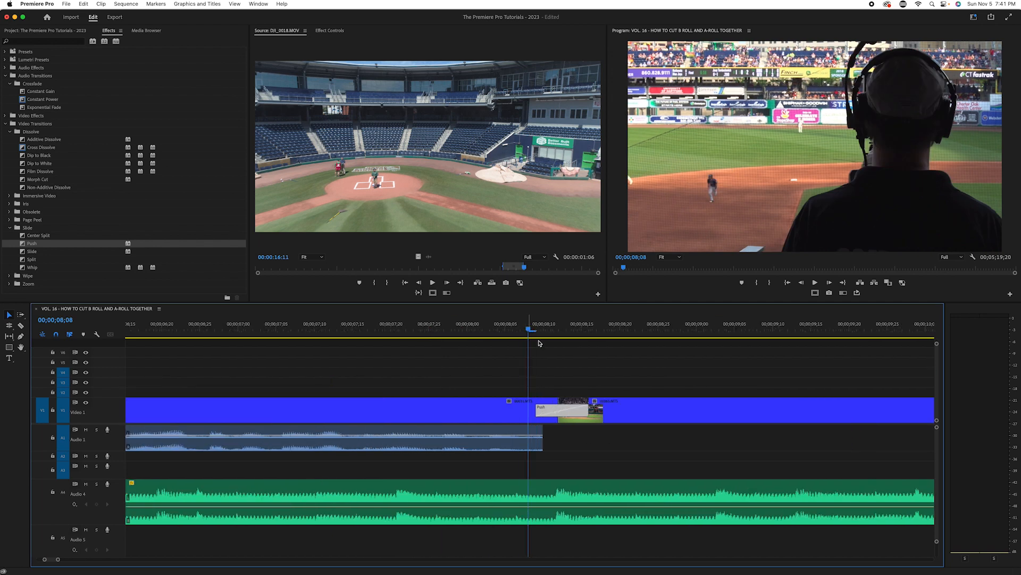
pyautogui.moveTo(617, 419); pyautogui.dragTo(633, 412)
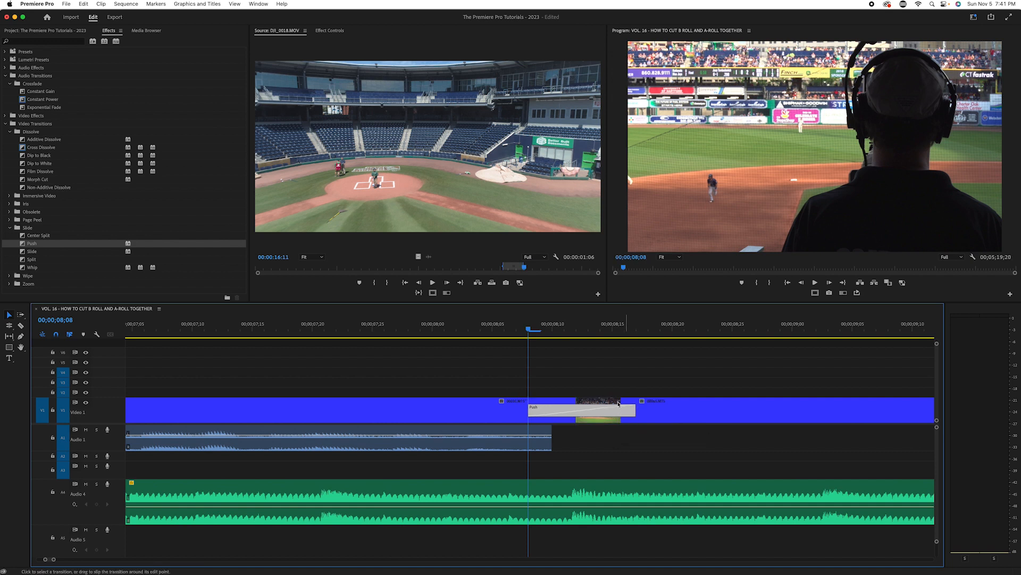
# - Play repeatedly from around 00;00;07;08 across the shortened Push transition into the pitcher shot
pyautogui.press('\\')
pyautogui.click(452, 331)
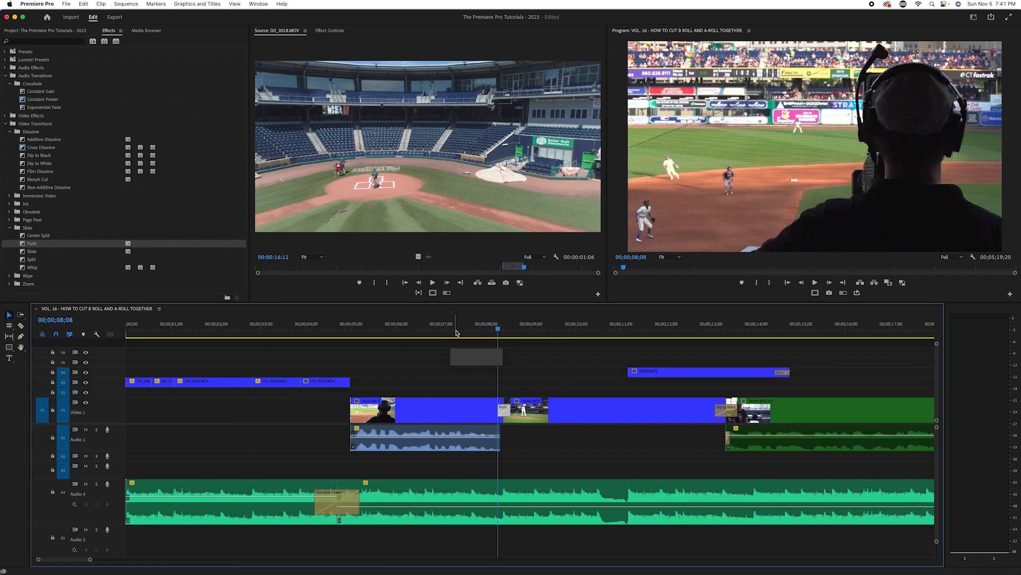
pyautogui.press('space')
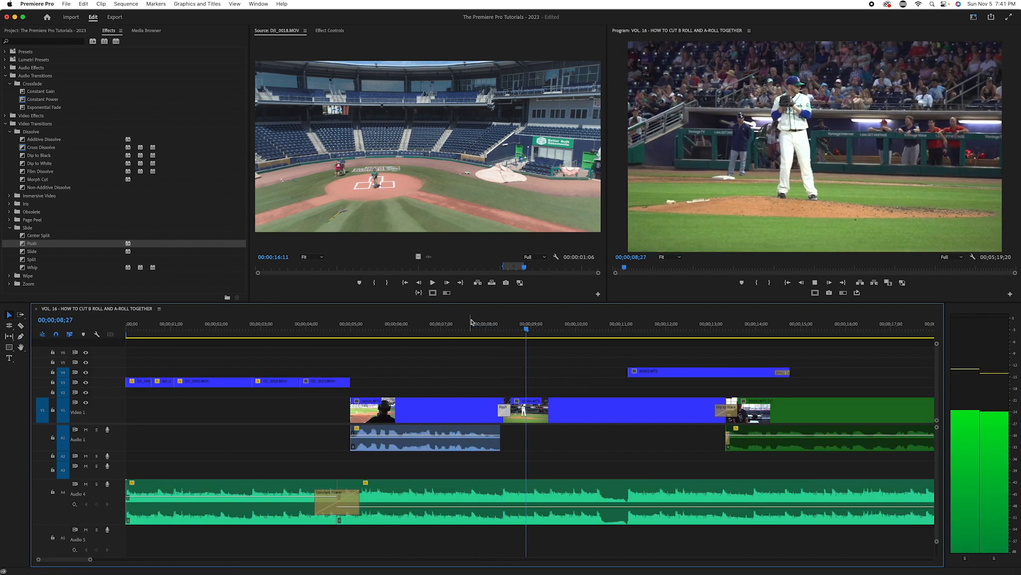
pyautogui.click(504, 329)
pyautogui.moveTo(504, 329); pyautogui.dragTo(453, 342)
pyautogui.press('space')
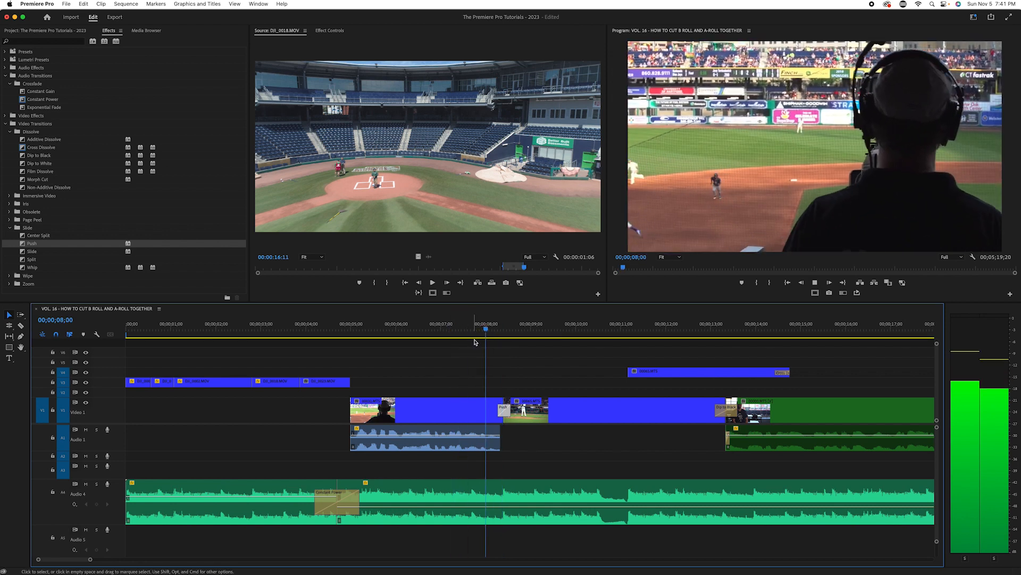
pyautogui.click(496, 340)
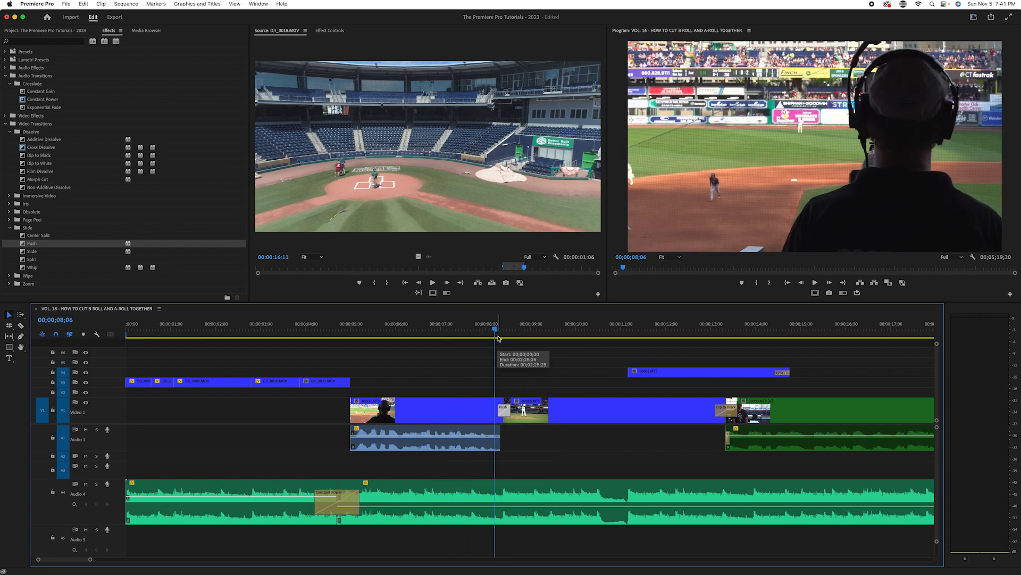
# - Shorten the Push transition between the cameraman clip and the pitcher shot to 7 frames, and play across it
pyautogui.press('=')
pyautogui.press('=')
pyautogui.press('=')
pyautogui.moveTo(661, 411); pyautogui.dragTo(649, 410)
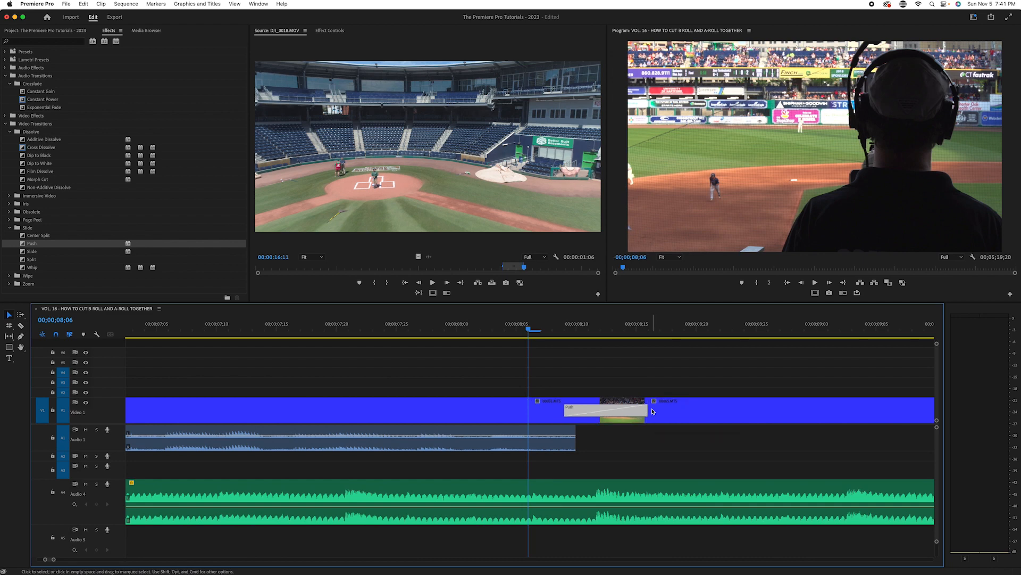
pyautogui.press('-')
pyautogui.press('-')
pyautogui.press('-')
pyautogui.press('-')
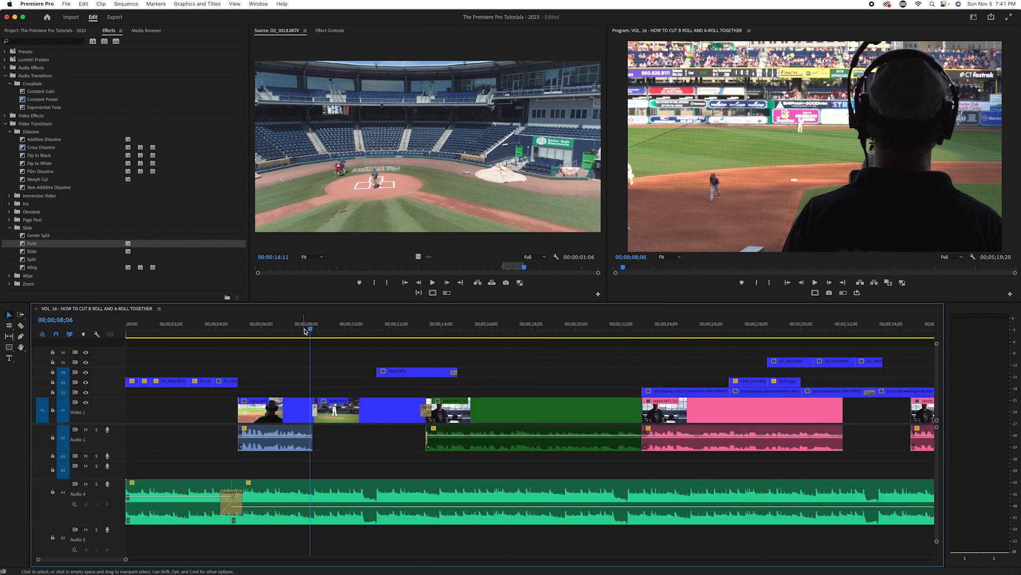
pyautogui.press('space')
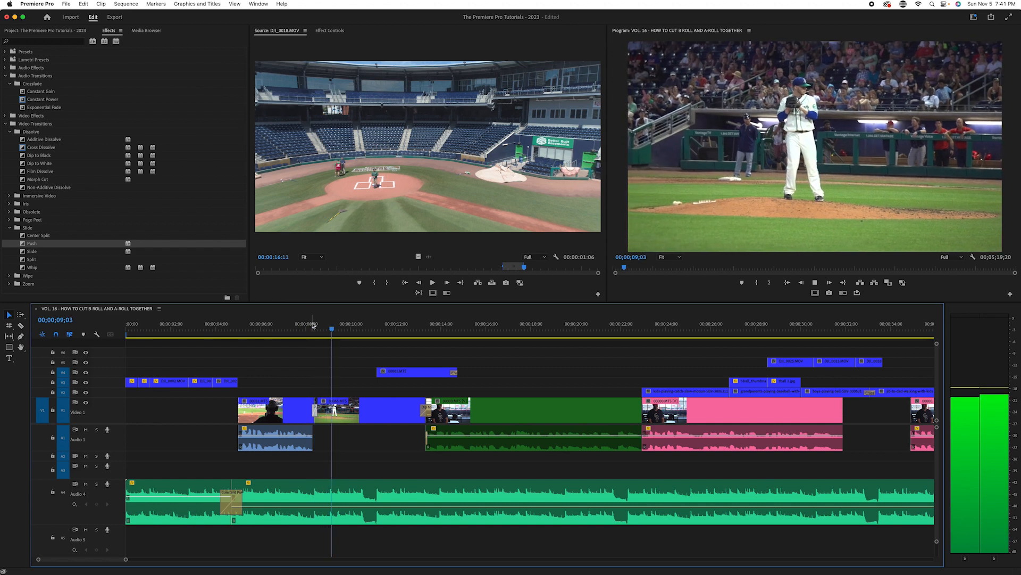
pyautogui.press('space')
pyautogui.press('=')
pyautogui.press('=')
pyautogui.moveTo(458, 327); pyautogui.dragTo(382, 338)
pyautogui.press('space')
# - Park the playhead at 00;00;08;12 inside the Push transition and set the transition's border color to white
pyautogui.moveTo(443, 318)
pyautogui.mouseDown()
pyautogui.moveTo(404, 328)
pyautogui.moveTo(444, 331)
pyautogui.moveTo(433, 331)
pyautogui.mouseUp()
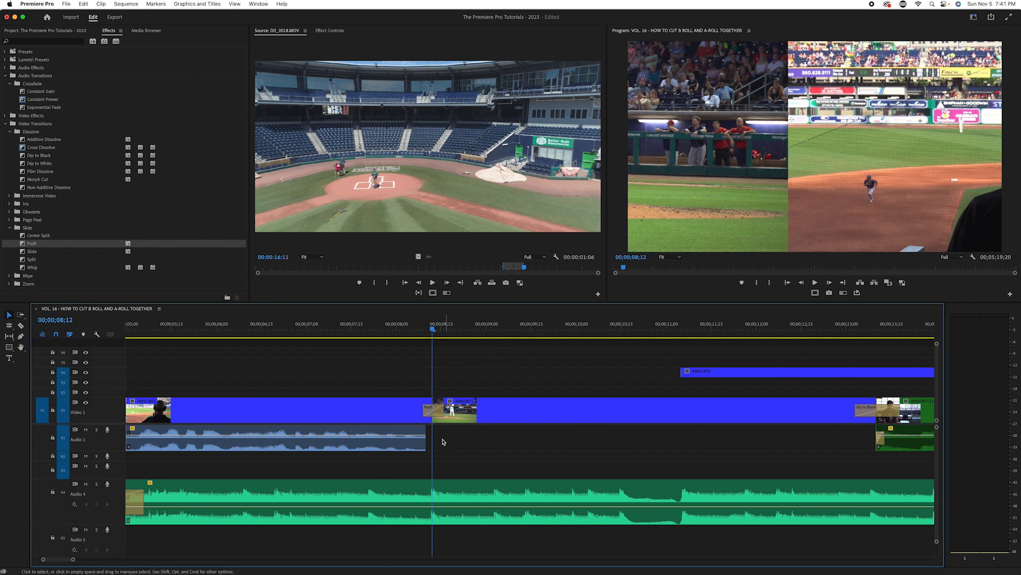
pyautogui.click(437, 414)
pyautogui.click(329, 30)
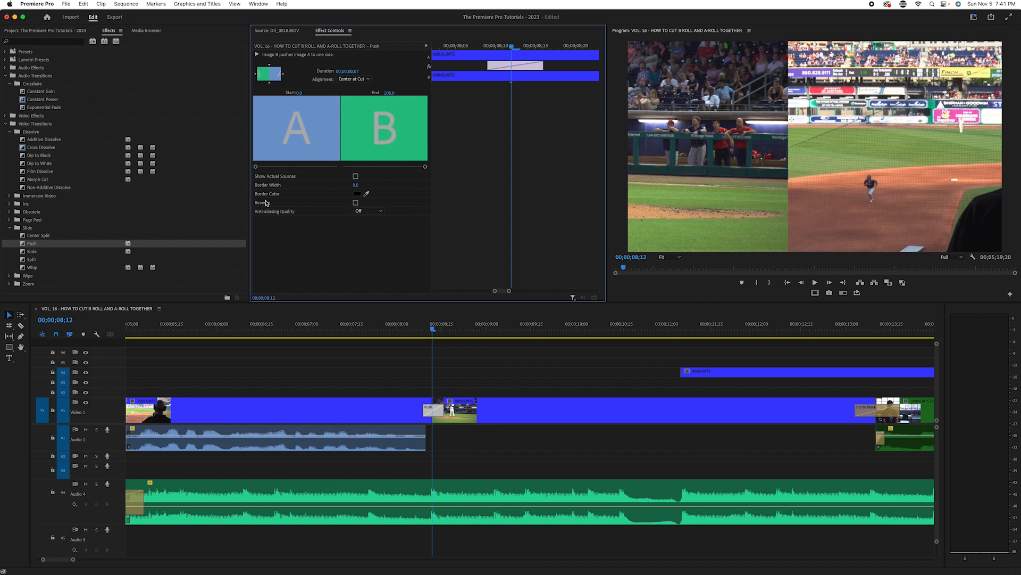
pyautogui.click(358, 194)
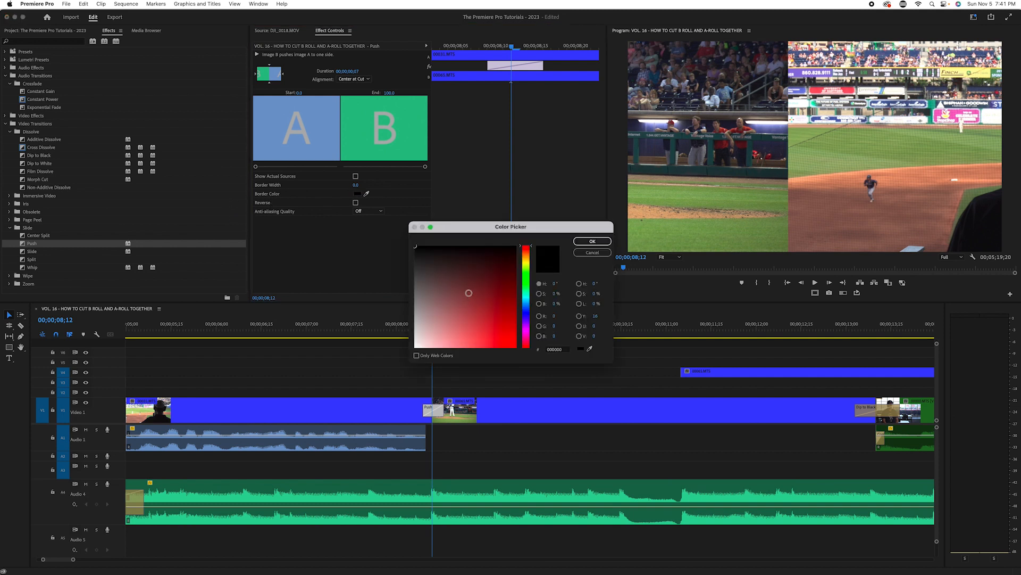
pyautogui.moveTo(468, 274); pyautogui.dragTo(201, 484)
pyautogui.click(592, 241)
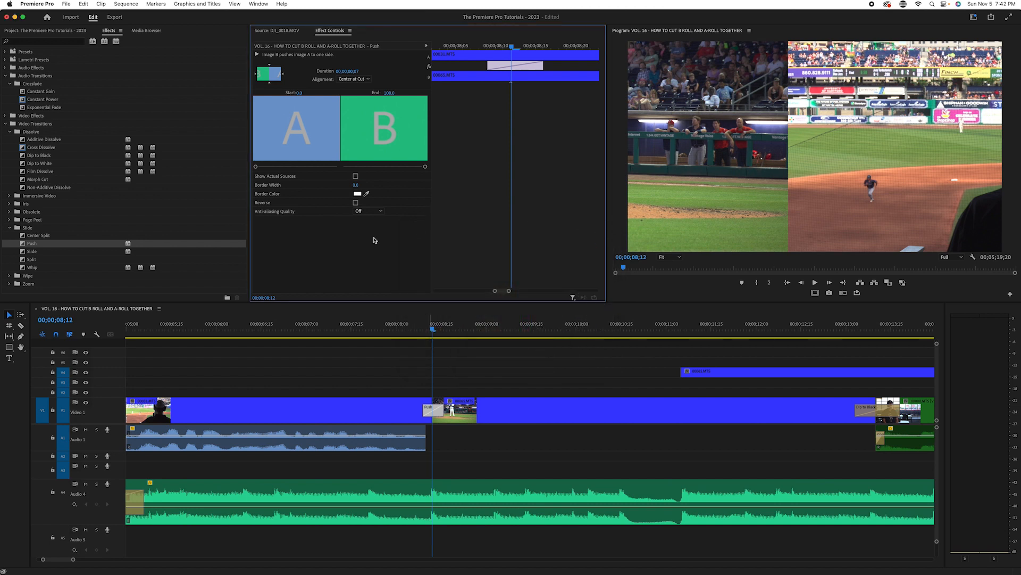
# - Try a border width of 15 on the Push transition, settle on 30, and play across it
pyautogui.click(360, 185)
pyautogui.write('15')
pyautogui.press('Return')
pyautogui.moveTo(435, 330); pyautogui.dragTo(436, 329)
pyautogui.click(357, 184)
pyautogui.write('30')
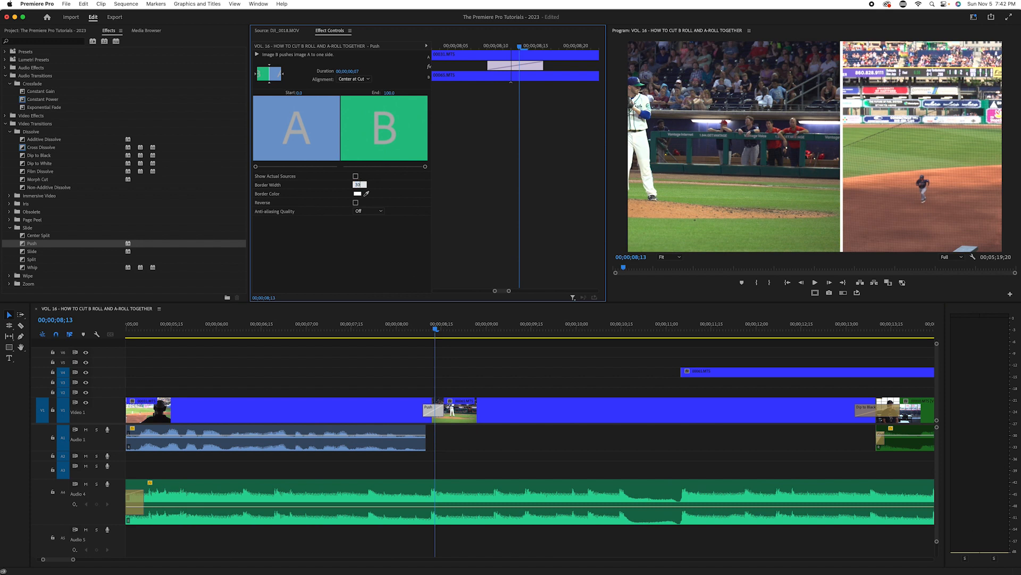
pyautogui.press('Return')
pyautogui.click(436, 326)
pyautogui.moveTo(437, 326); pyautogui.dragTo(126, 330)
pyautogui.press('space')
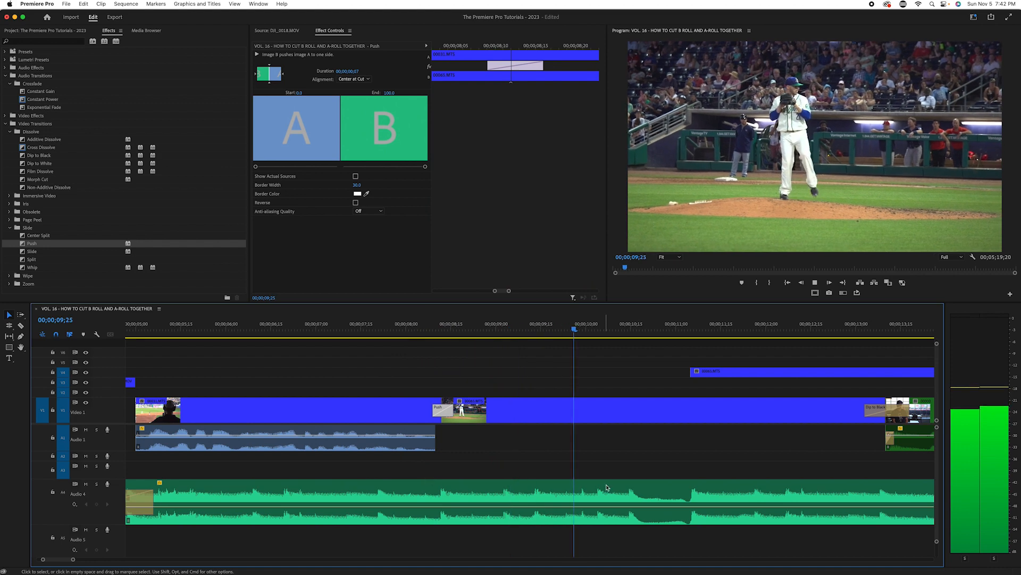
pyautogui.press('space')
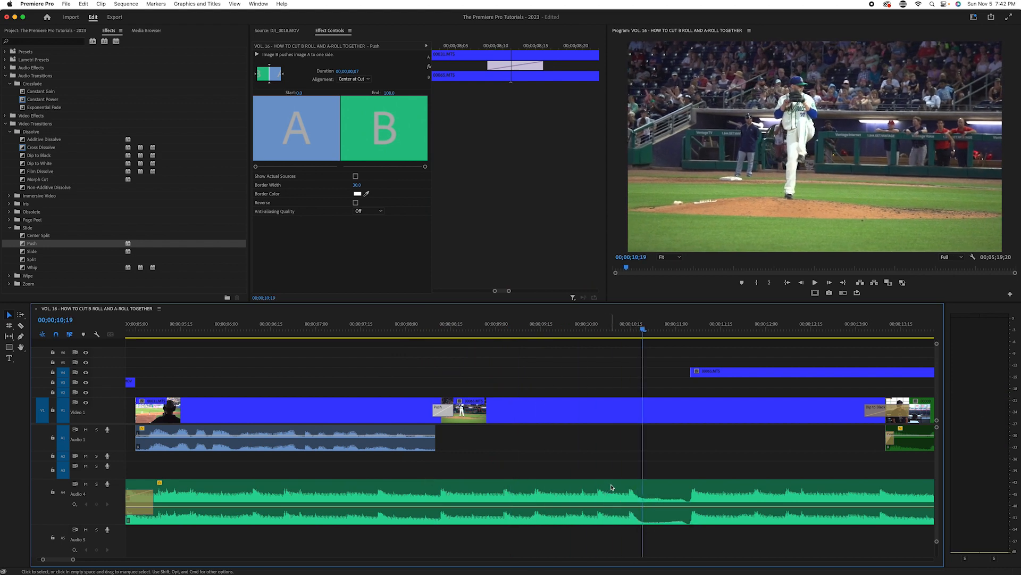
# - Play the sequence from its start across the bordered Push transition into the pitcher shot
pyautogui.press('-')
pyautogui.press('-')
pyautogui.press('-')
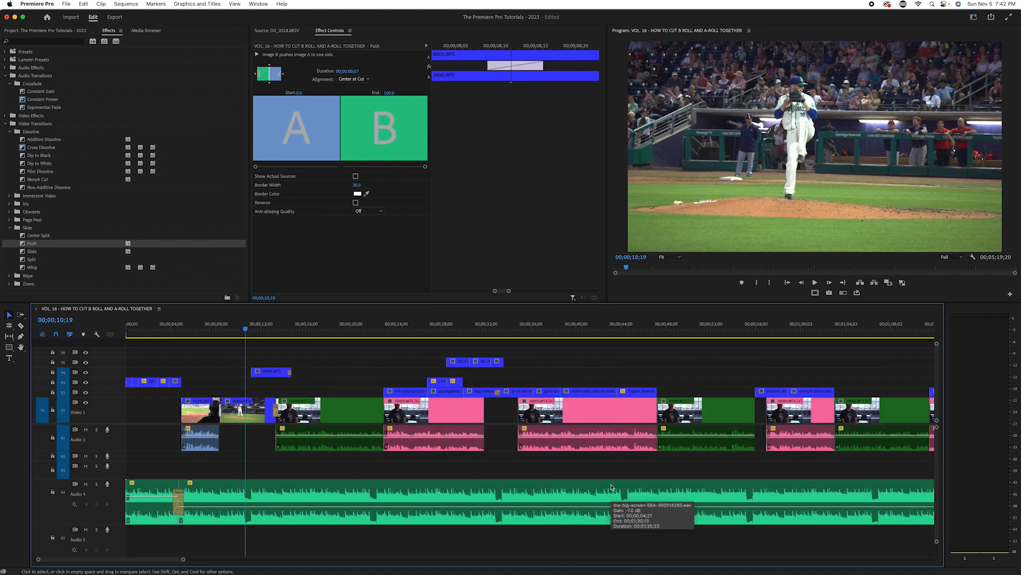
pyautogui.press('Home')
pyautogui.press('space')
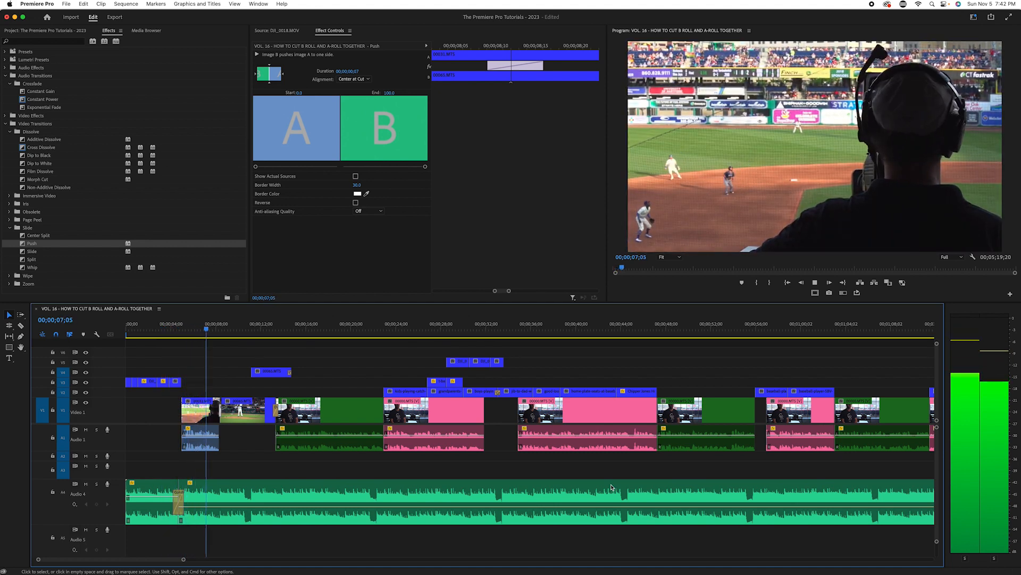
pyautogui.press('-')
pyautogui.press('-')
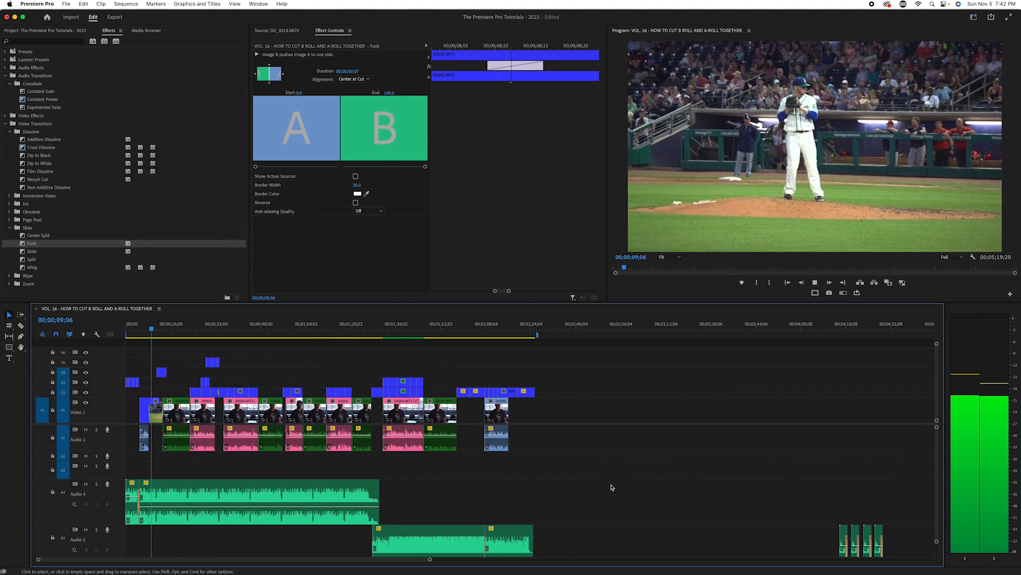
pyautogui.press('space')
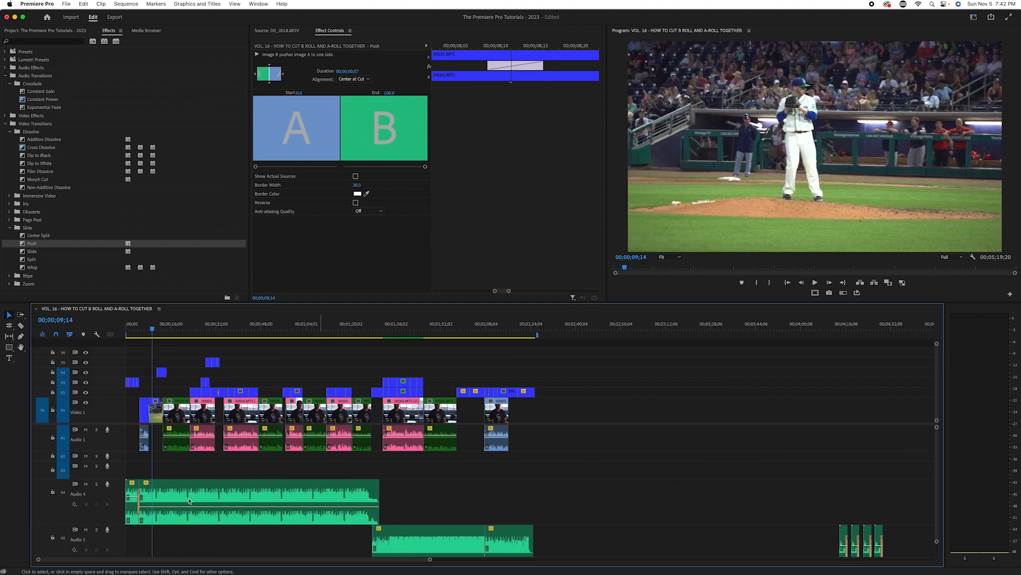
# - Briefly play from the start of the sequence, and render the entire work area
pyautogui.click(130, 331)
pyautogui.press('space')
pyautogui.click(128, 332)
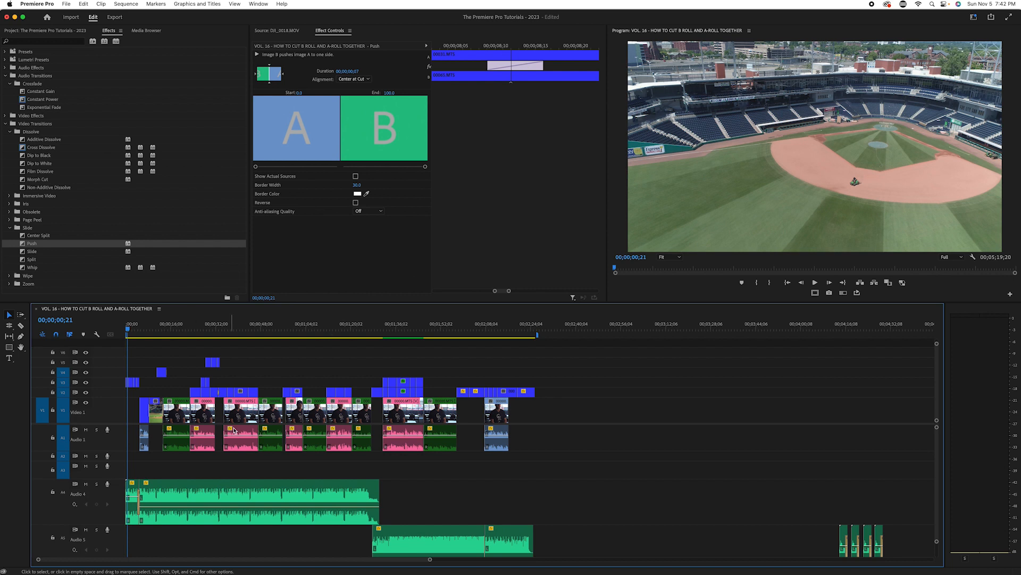
pyautogui.click(118, 3)
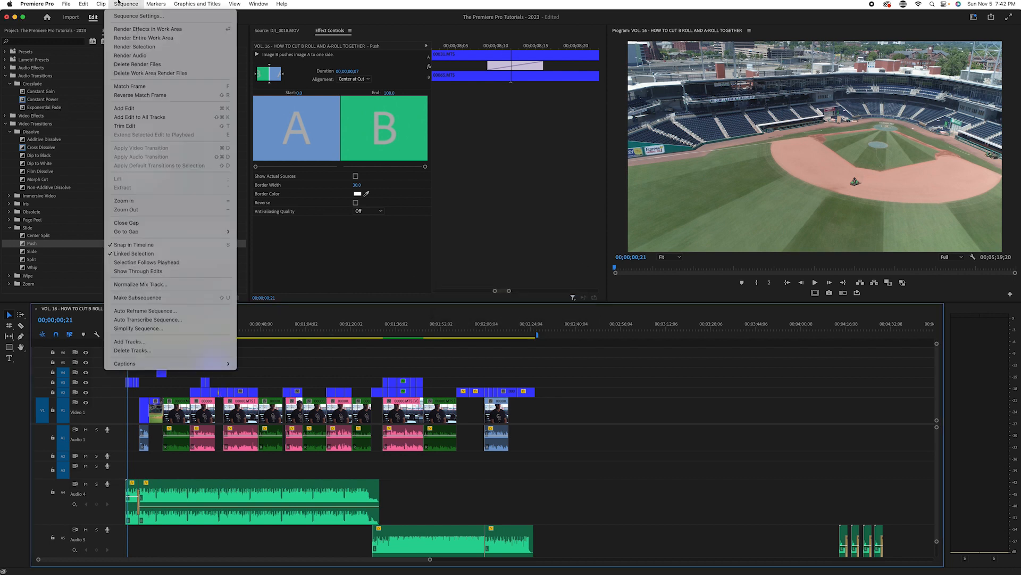
pyautogui.click(159, 44)
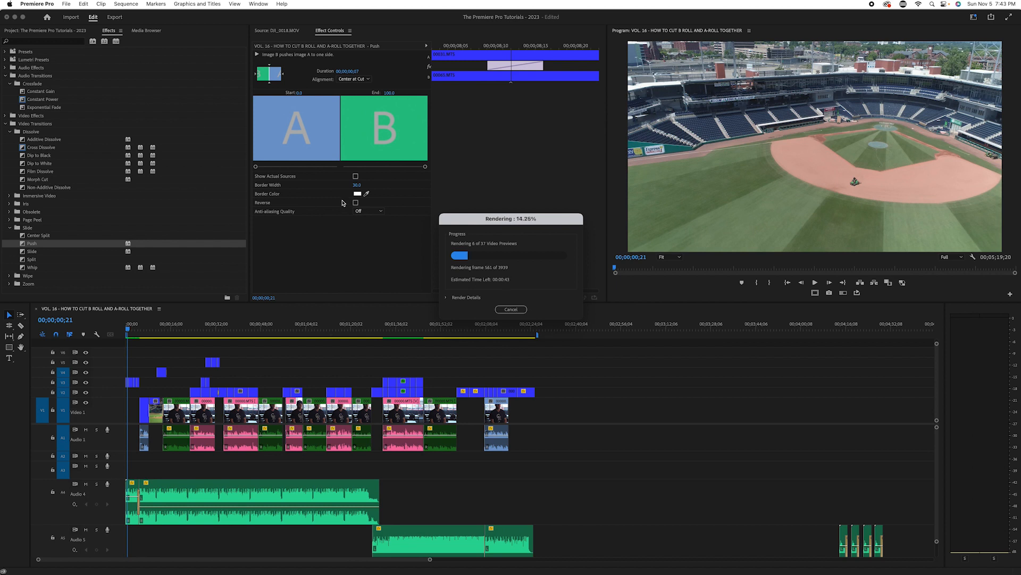
pyautogui.click(133, 6)
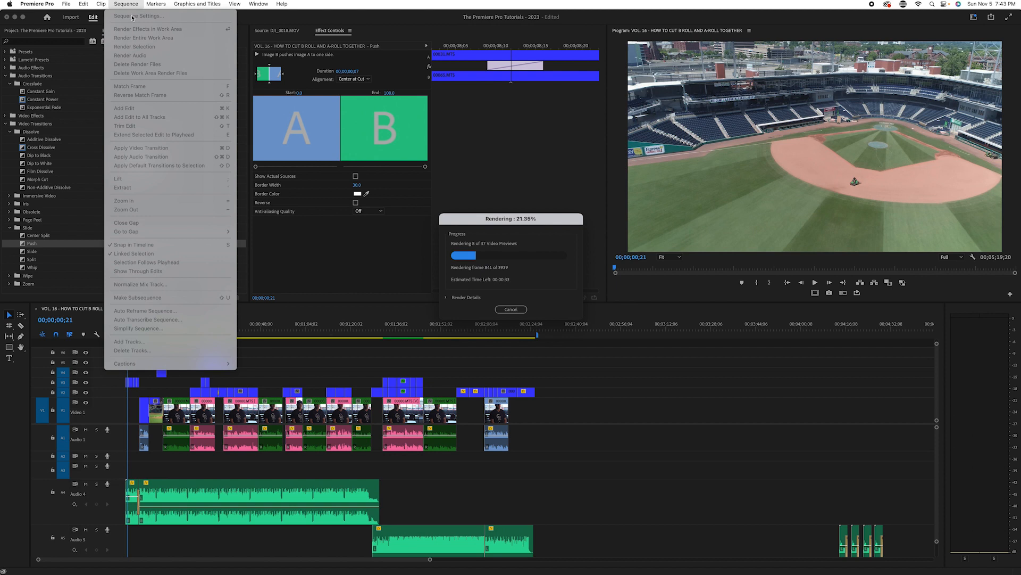
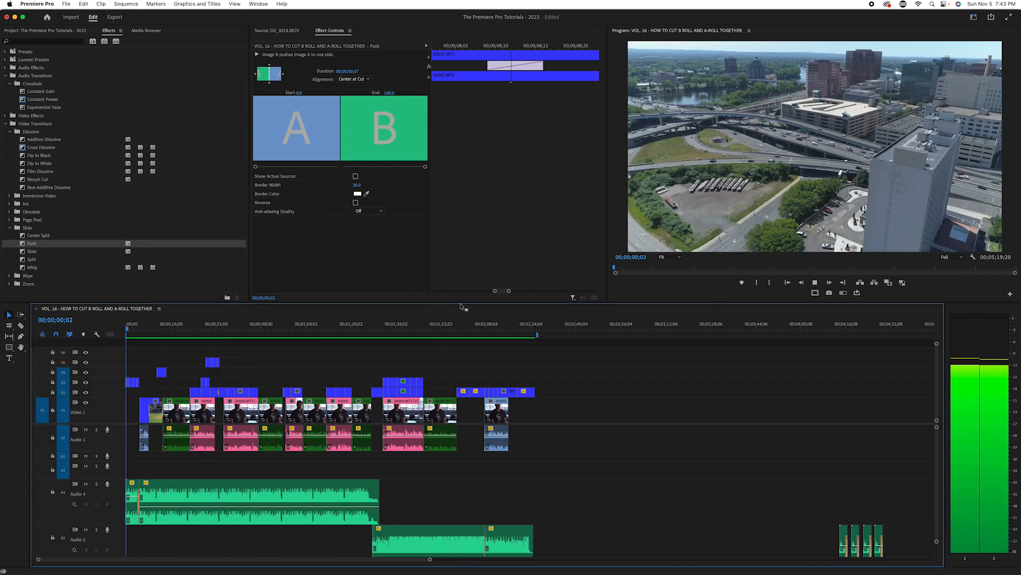
# - Play the rendered sequence from 00;00;00;00 through the stadium lights clip, and replay the section from around the Push transition
pyautogui.moveTo(180, 330); pyautogui.dragTo(0, 350)
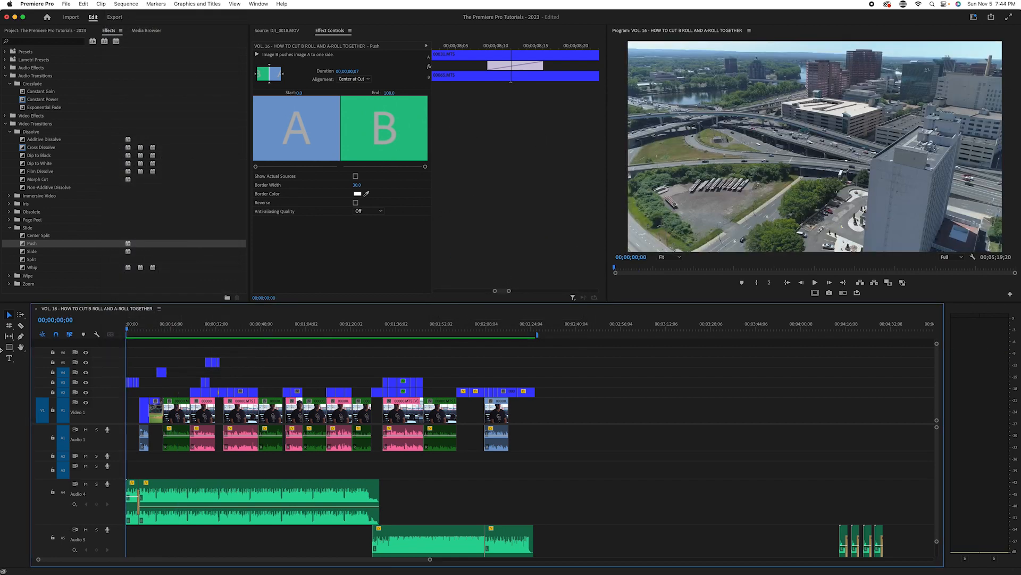
pyautogui.press('space')
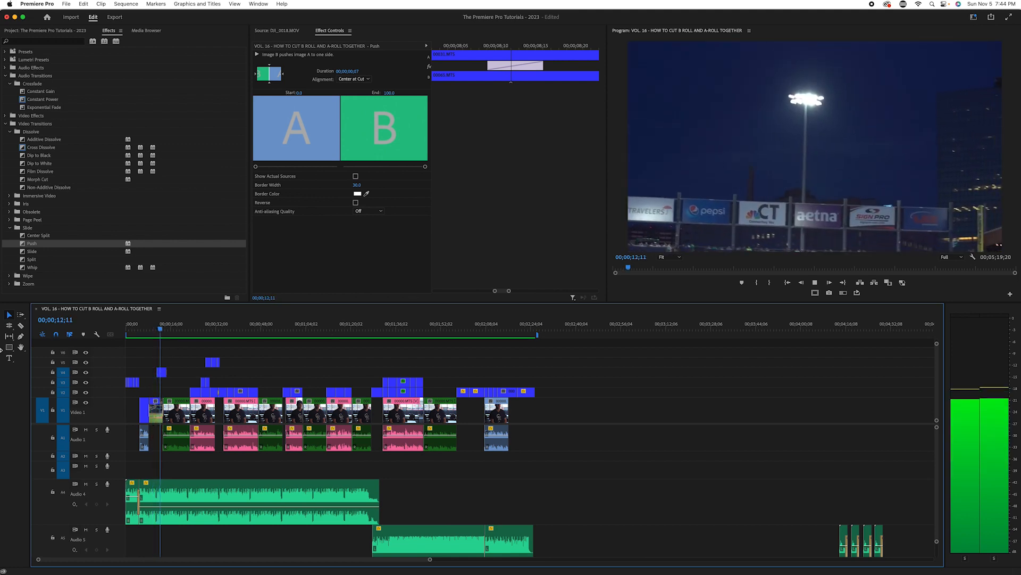
pyautogui.press('=')
pyautogui.press('=')
pyautogui.press('space')
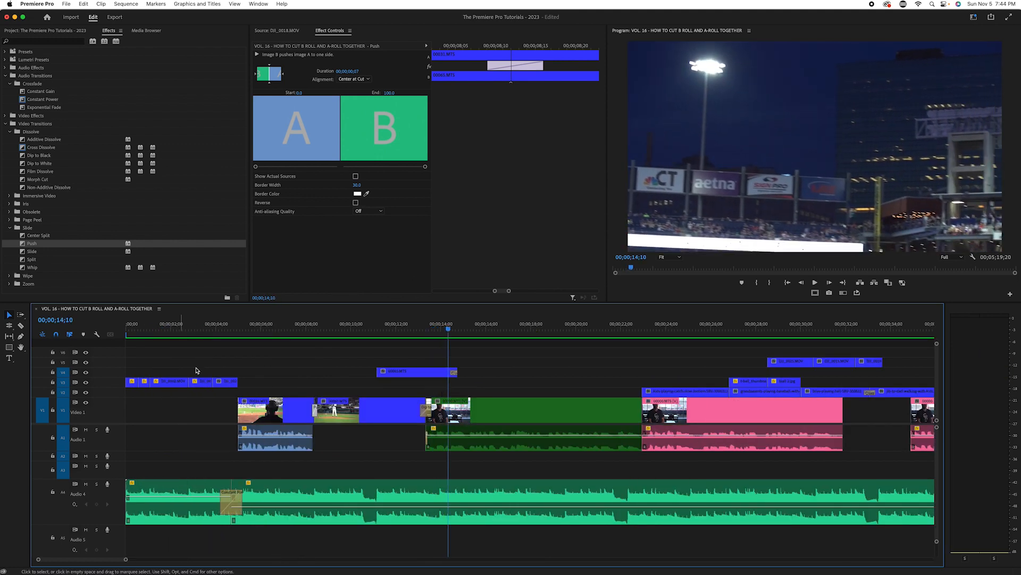
pyautogui.moveTo(450, 351); pyautogui.dragTo(301, 349)
pyautogui.press('space')
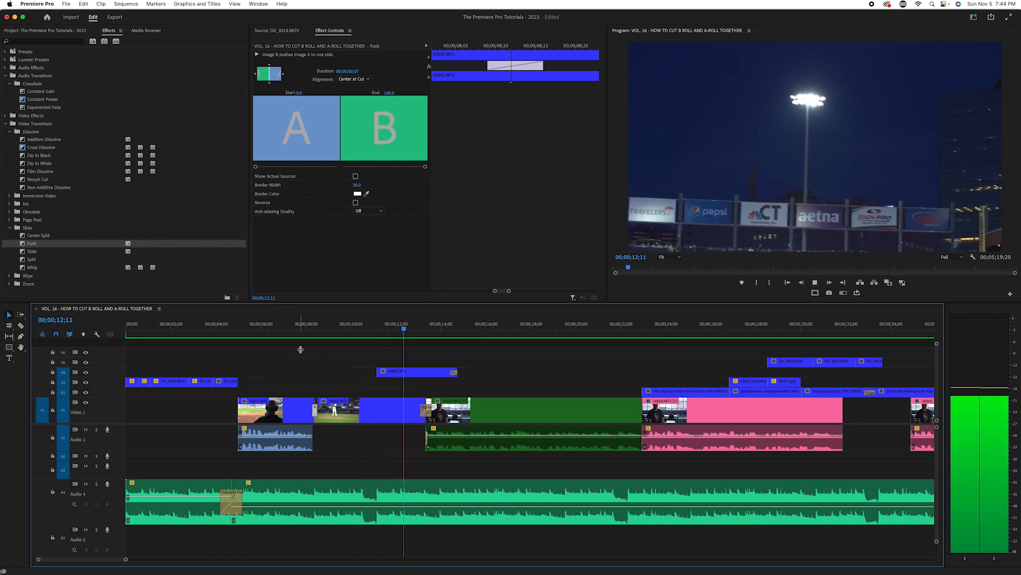
pyautogui.press('space')
pyautogui.moveTo(398, 327); pyautogui.dragTo(295, 349)
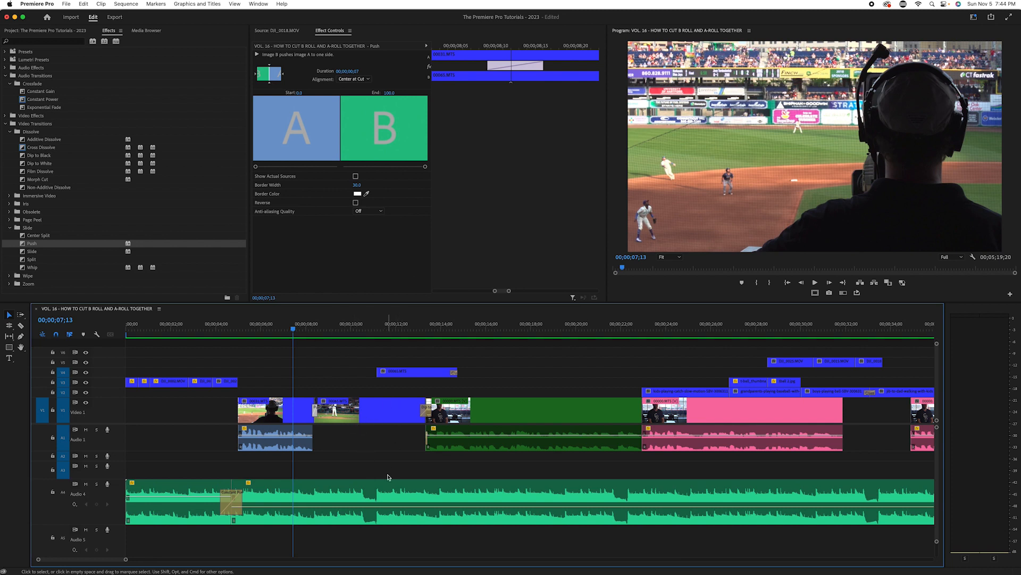
# - Split the music on A4 at the Push cut and at the start of the green interview clip
pyautogui.press('c')
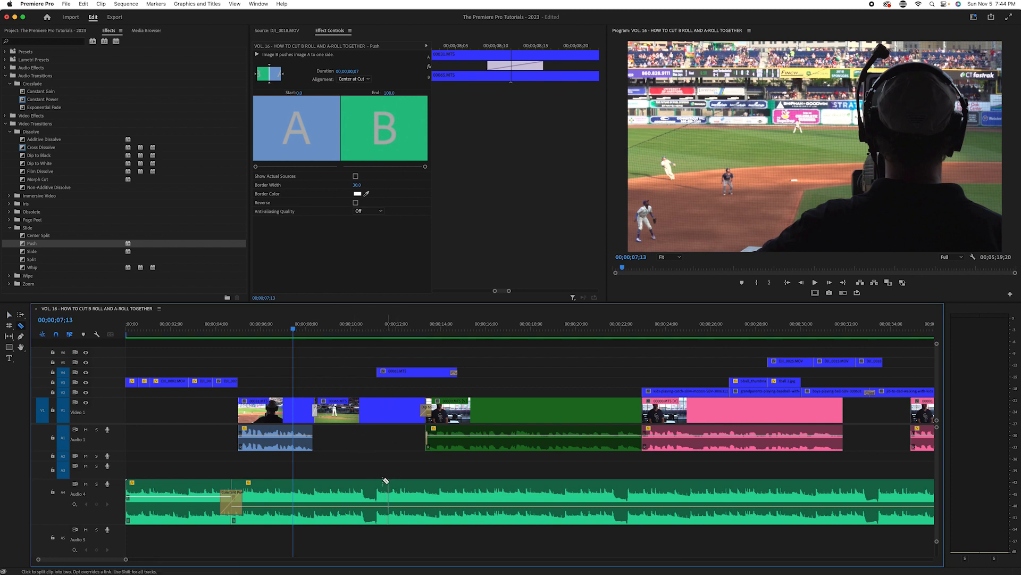
pyautogui.click(312, 492)
pyautogui.click(428, 490)
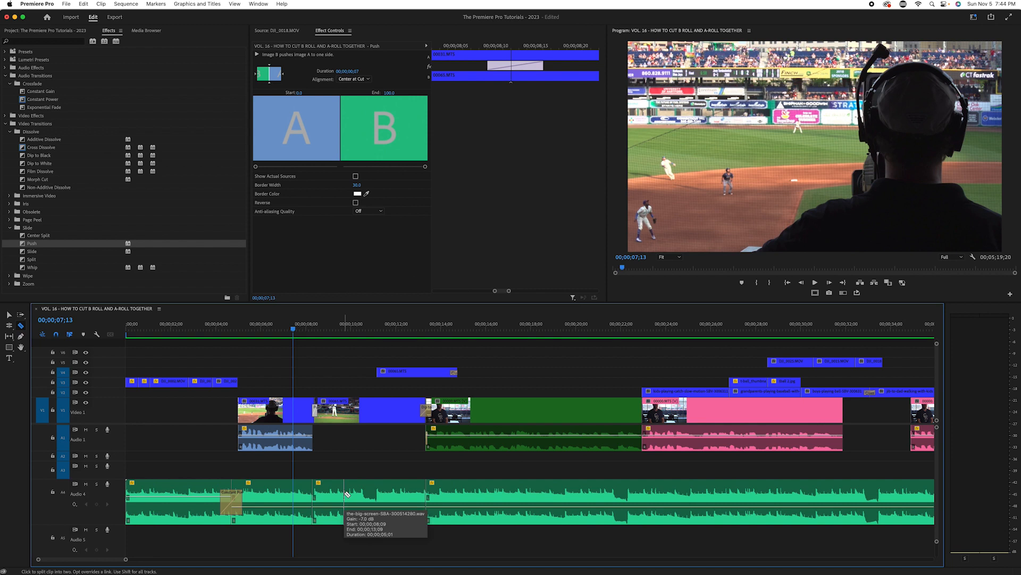
pyautogui.press('v')
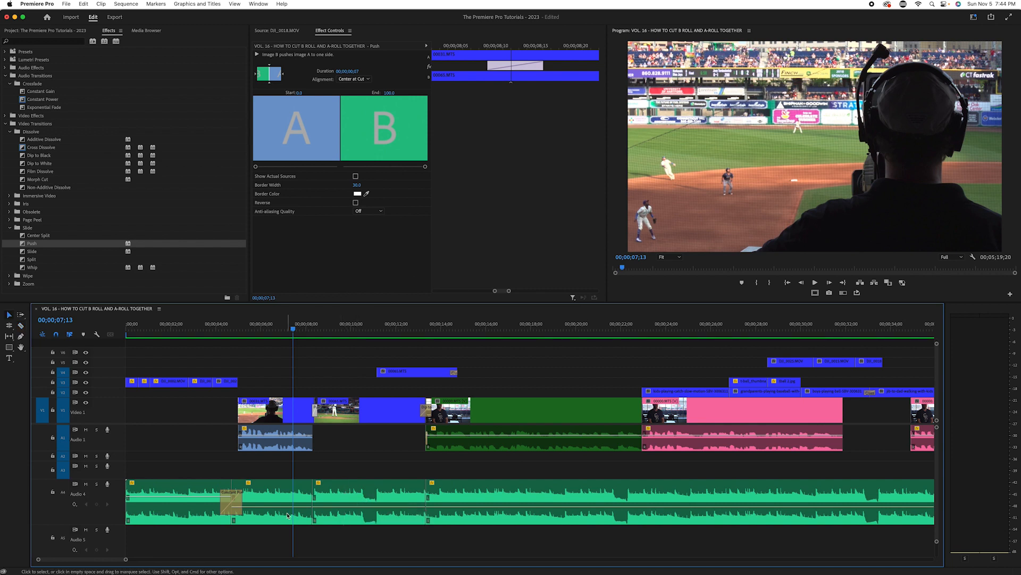
# - Raise the audio gain of the music segment beneath the pitcher and stadium lights shots, and play across it
pyautogui.click(366, 493)
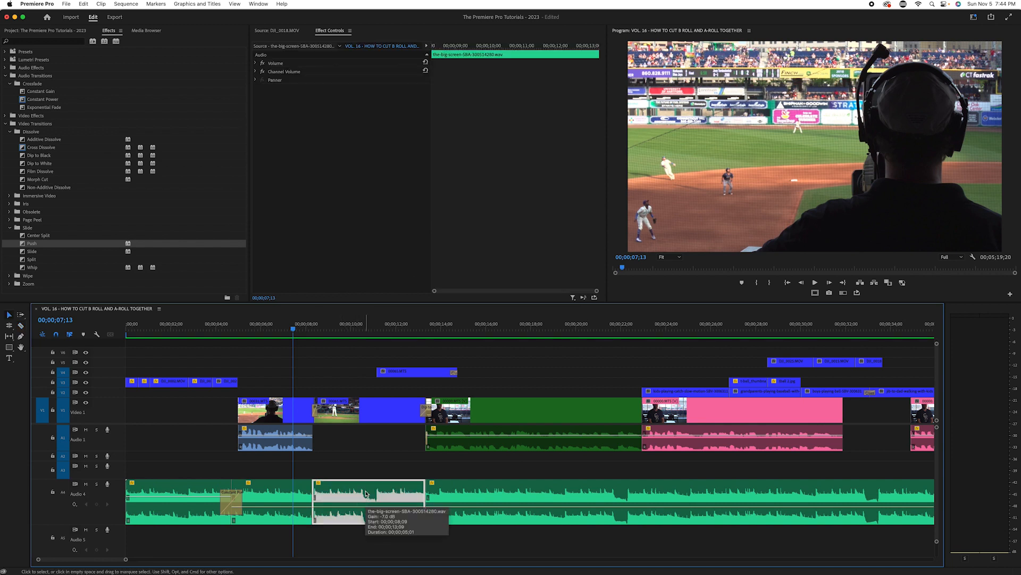
pyautogui.press('g')
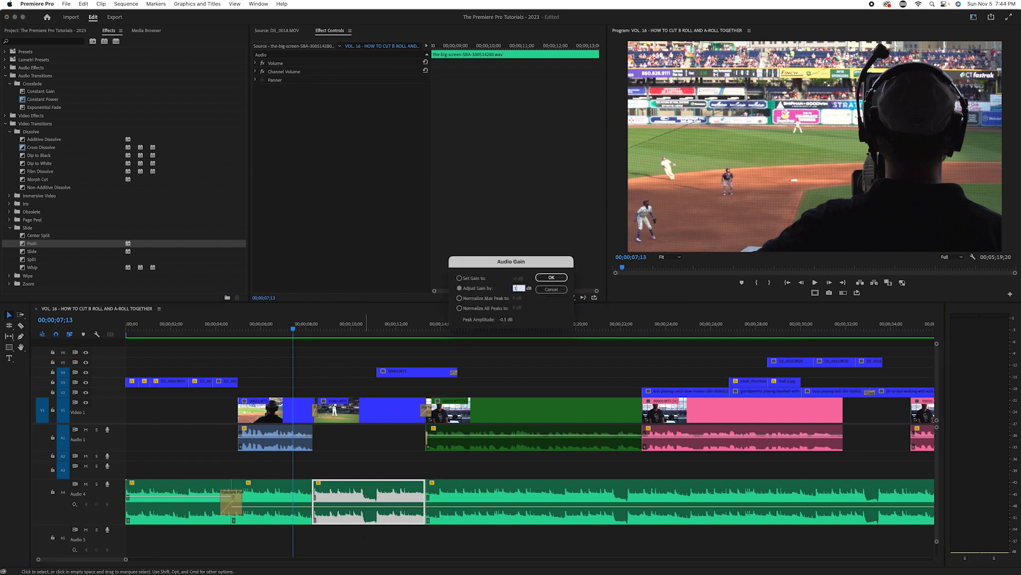
pyautogui.click(549, 279)
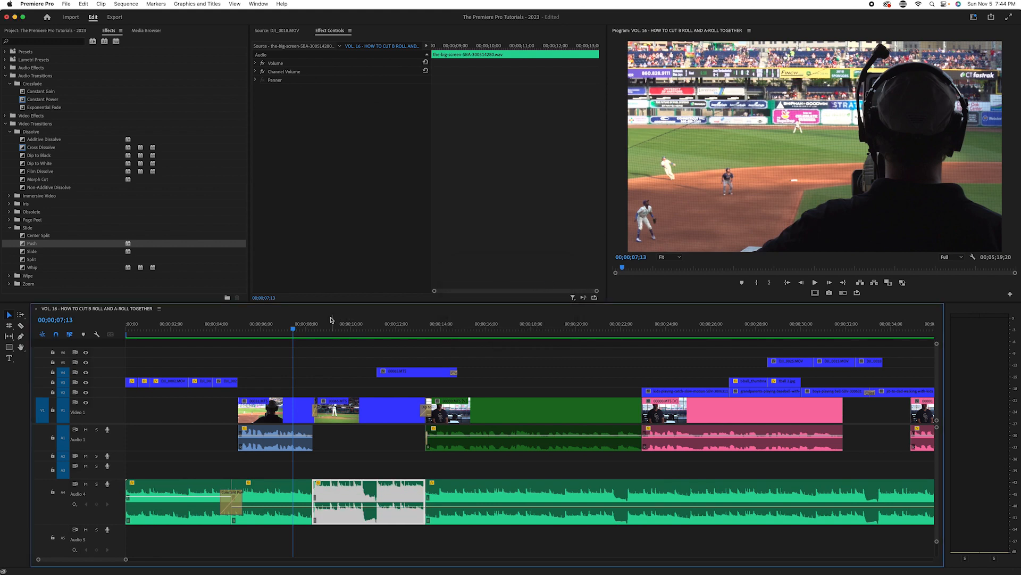
pyautogui.click(297, 333)
pyautogui.press('space')
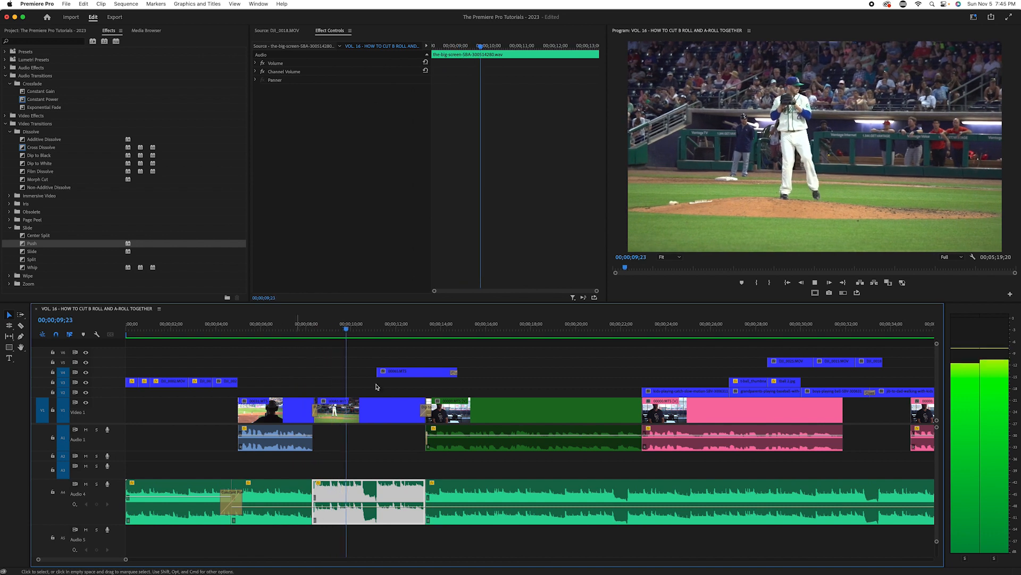
pyautogui.press('space')
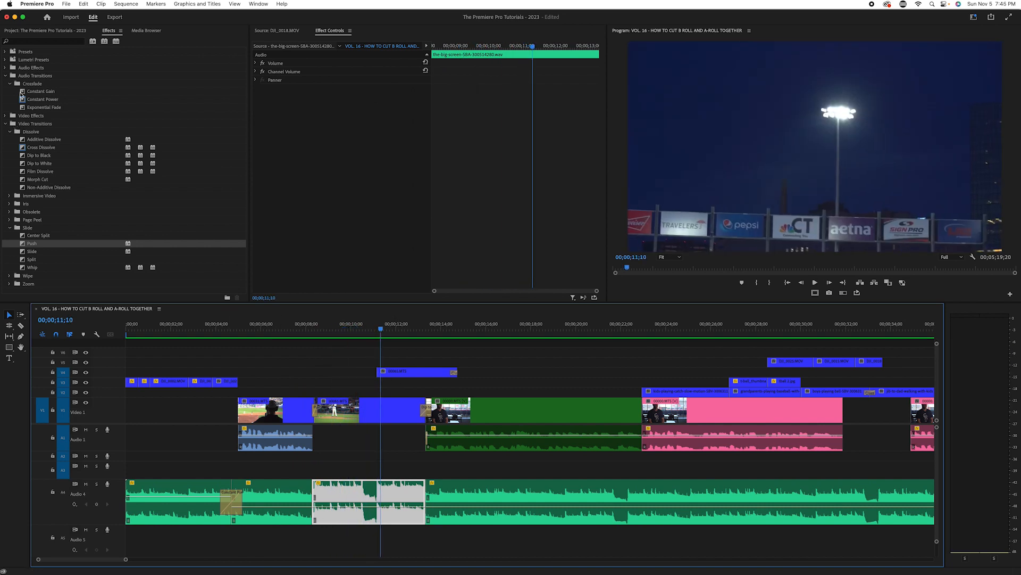
# - Add a Constant Power crossfade at the start of the raised music segment, shorten it to 18 frames, and play across it
pyautogui.moveTo(23, 102); pyautogui.dragTo(321, 494)
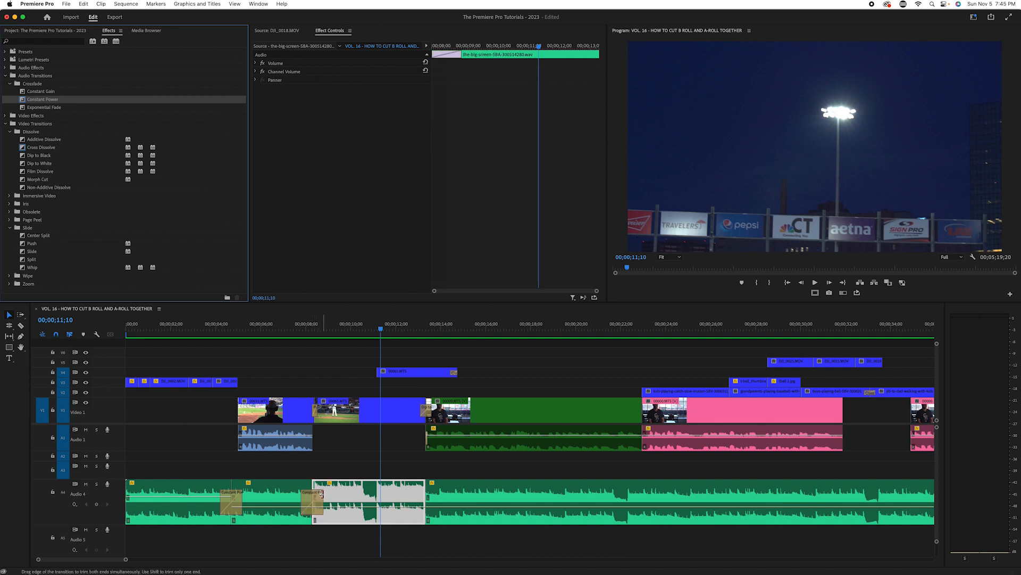
pyautogui.moveTo(322, 494); pyautogui.dragTo(318, 494)
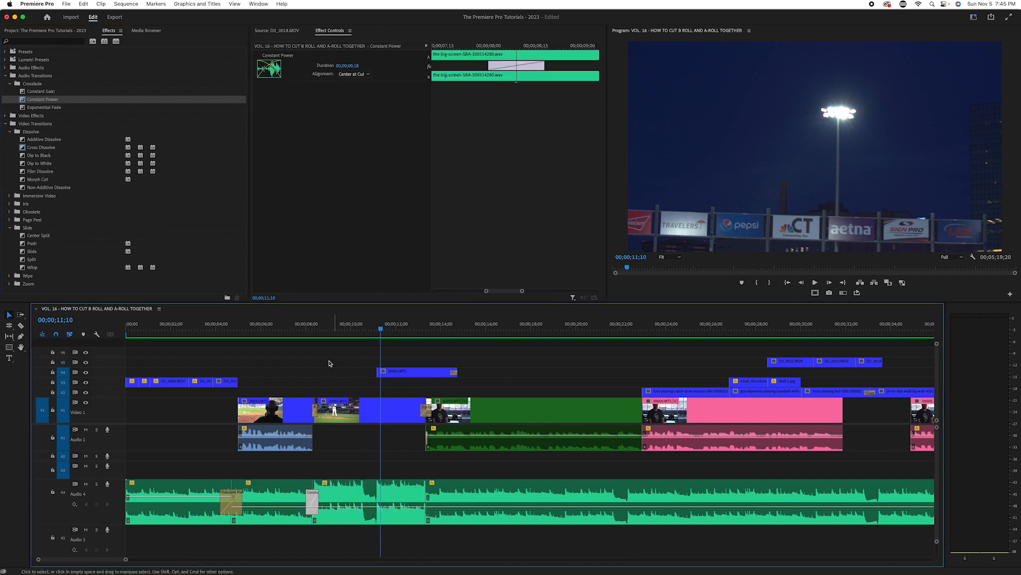
pyautogui.click(304, 330)
pyautogui.press('space')
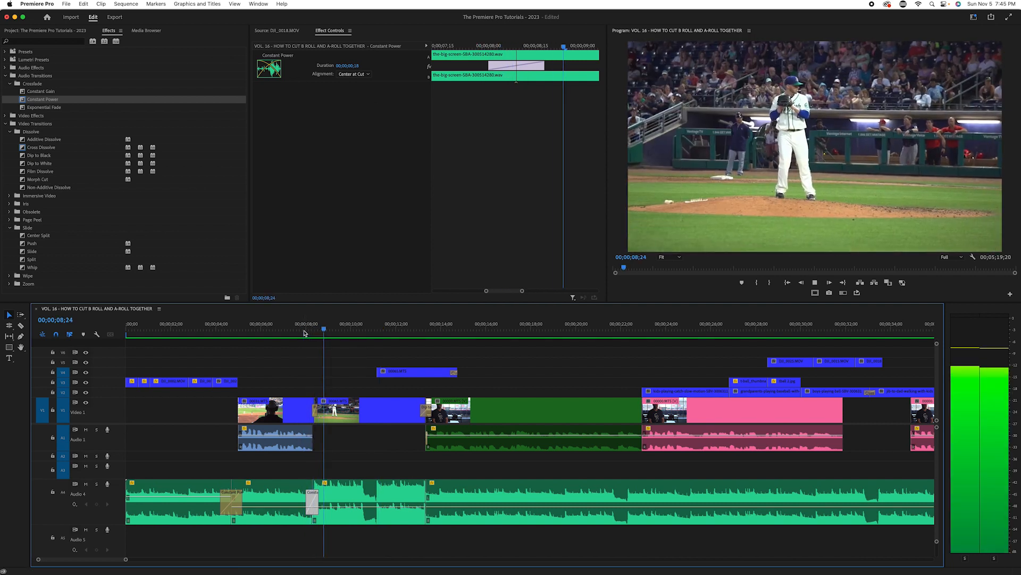
# - Add a 16-frame Constant Power crossfade to the A4 music cut at the green interview's start, and play across it from 00;00;10;00
pyautogui.press('space')
pyautogui.moveTo(42, 99); pyautogui.dragTo(426, 497)
pyautogui.click(431, 498)
pyautogui.click(196, 327)
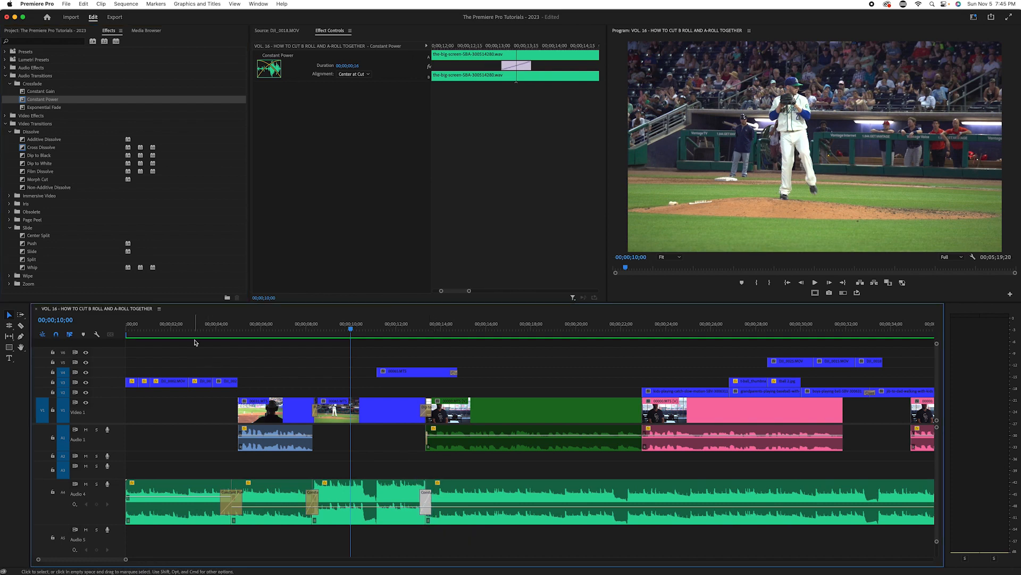
pyautogui.press('space')
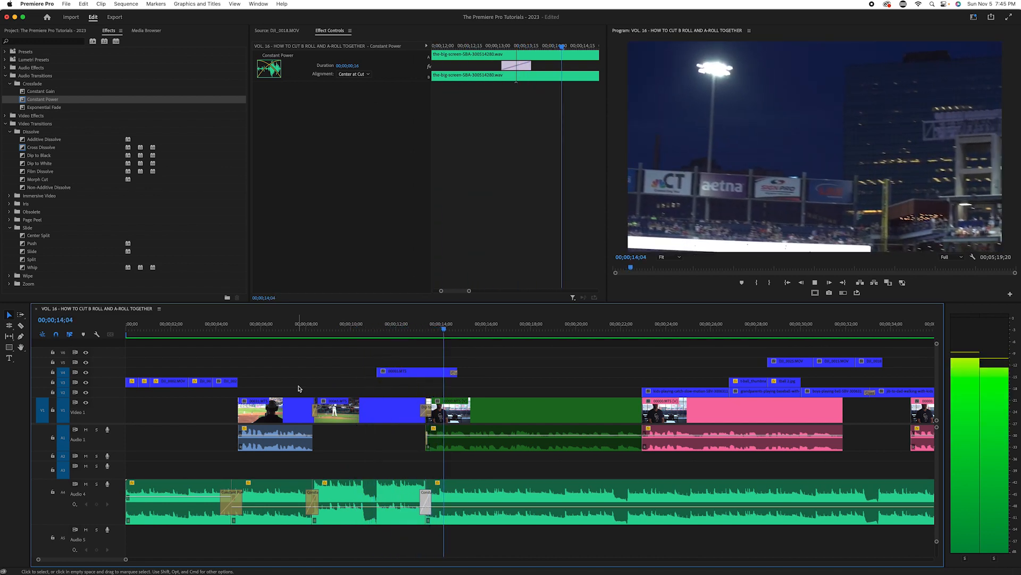
pyautogui.press('=')
pyautogui.press('=')
pyautogui.press('=')
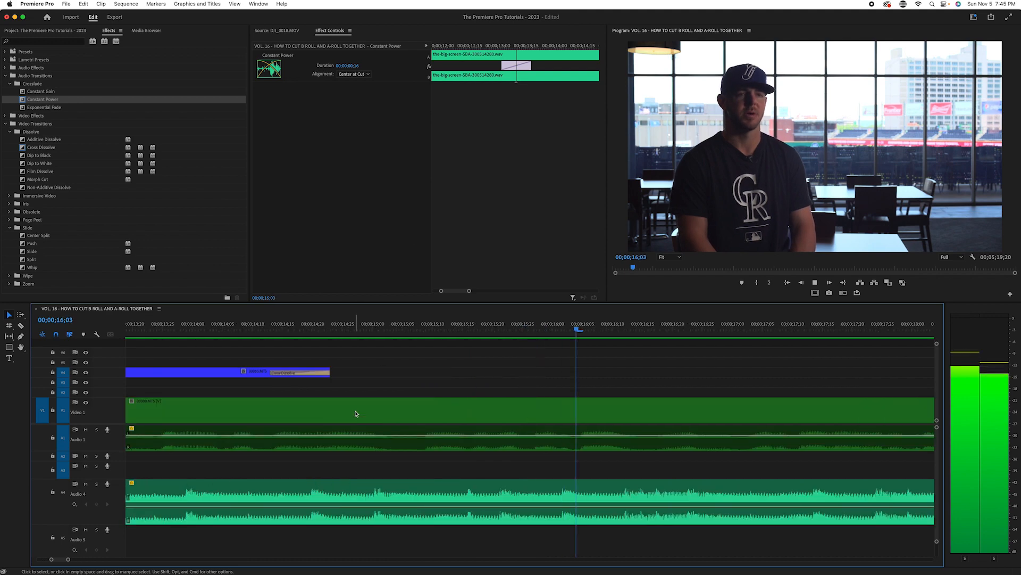
pyautogui.press('space')
# - Roll the A4 music cut at the start of the green interview clip 5 frames earlier, to 00;00;13;05, with the Rolling Edit tool
pyautogui.press('-')
pyautogui.press('-')
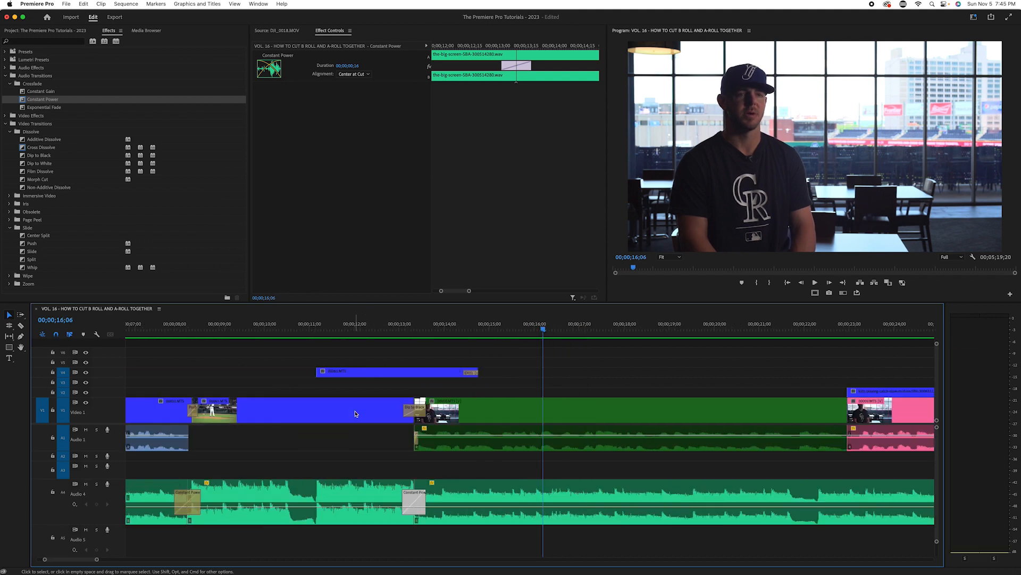
pyautogui.click(430, 340)
pyautogui.click(417, 332)
pyautogui.press('=')
pyautogui.press('=')
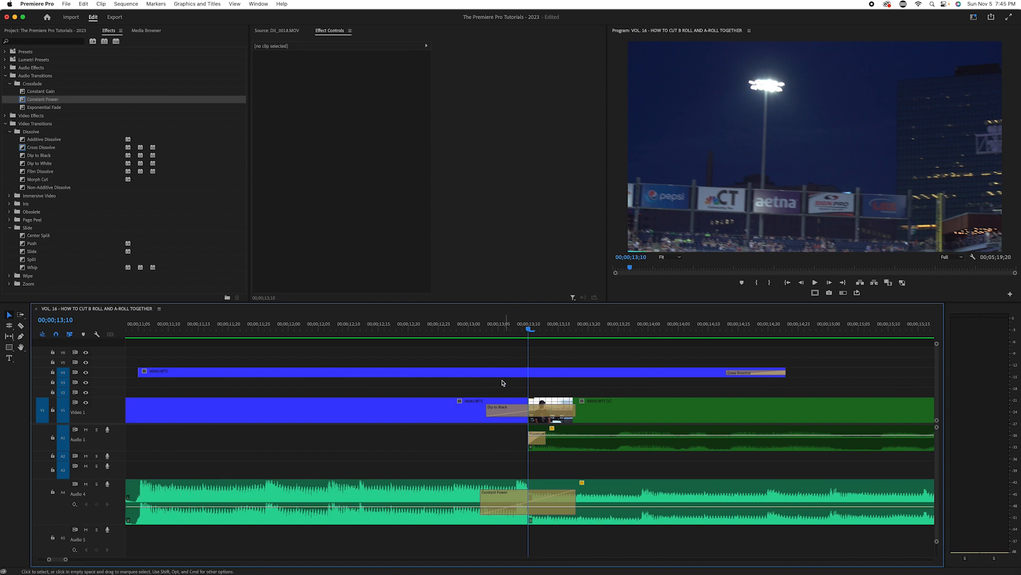
pyautogui.press('n')
pyautogui.click(527, 482)
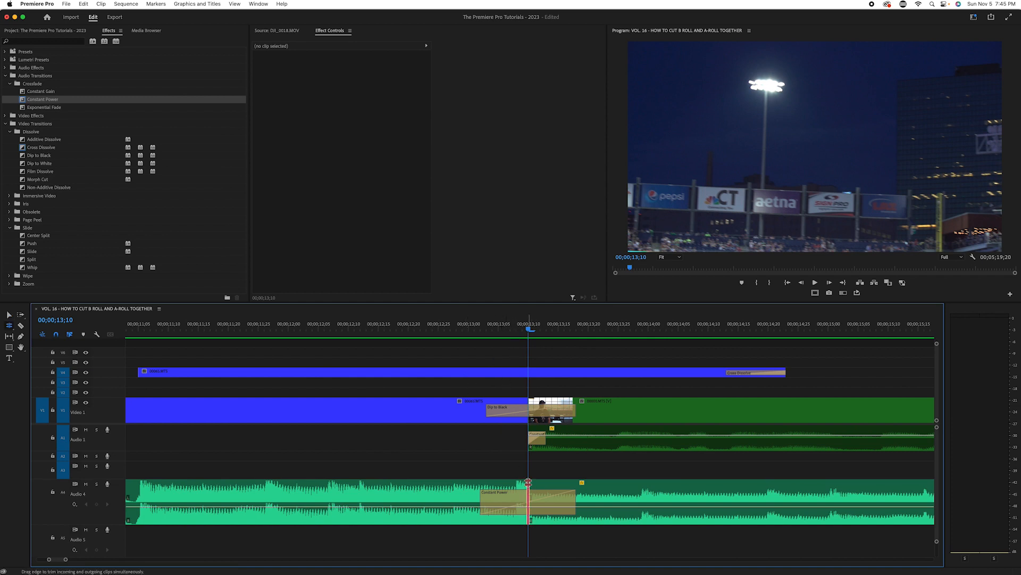
pyautogui.moveTo(527, 482); pyautogui.dragTo(497, 490)
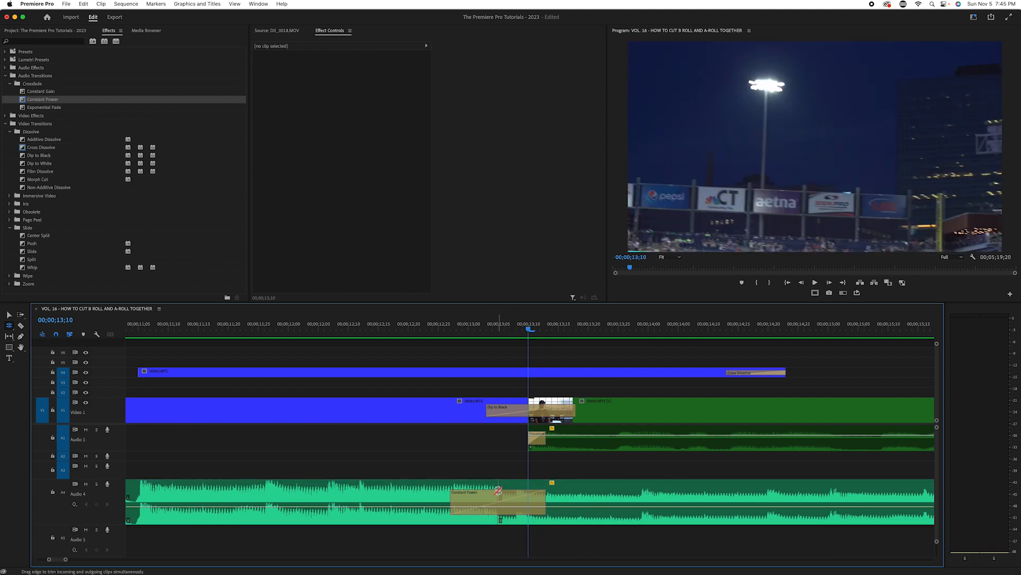
# - Play the sequence from just before the rolled music cut through the green interview into the kids-playing-catch clip
pyautogui.press('-')
pyautogui.press('-')
pyautogui.press('-')
pyautogui.press('-')
pyautogui.click(402, 329)
pyautogui.press('space')
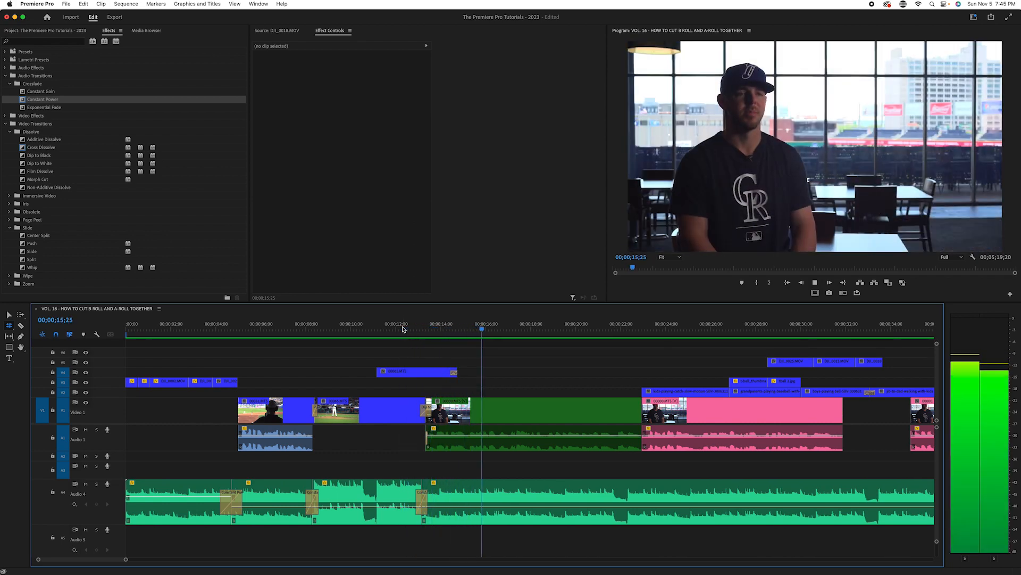
pyautogui.press('-')
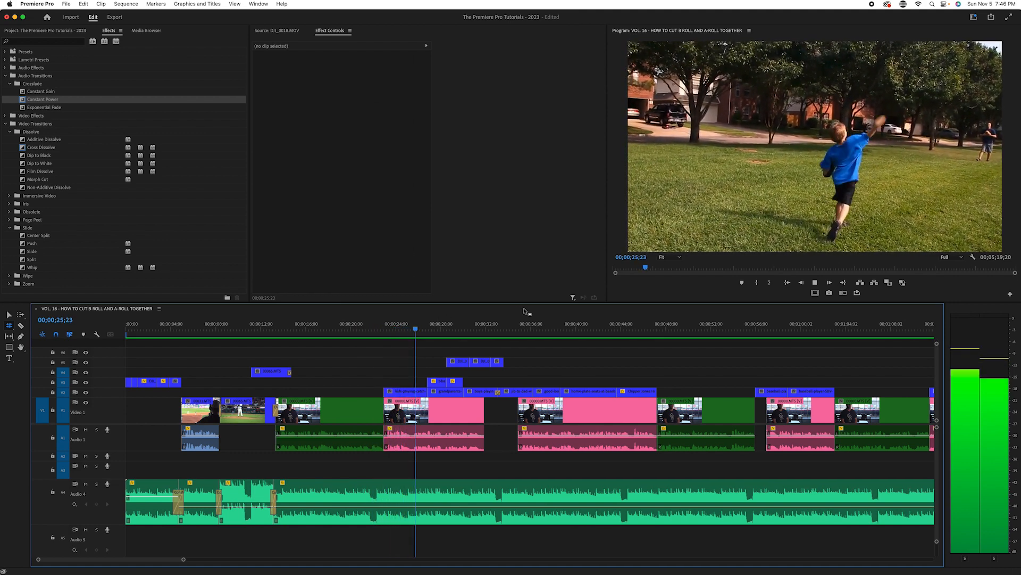
pyautogui.press('space')
# - Move the kids-playing-catch clip from V2 down onto V1, over the start of the pink interview clip
pyautogui.moveTo(456, 337); pyautogui.dragTo(380, 336)
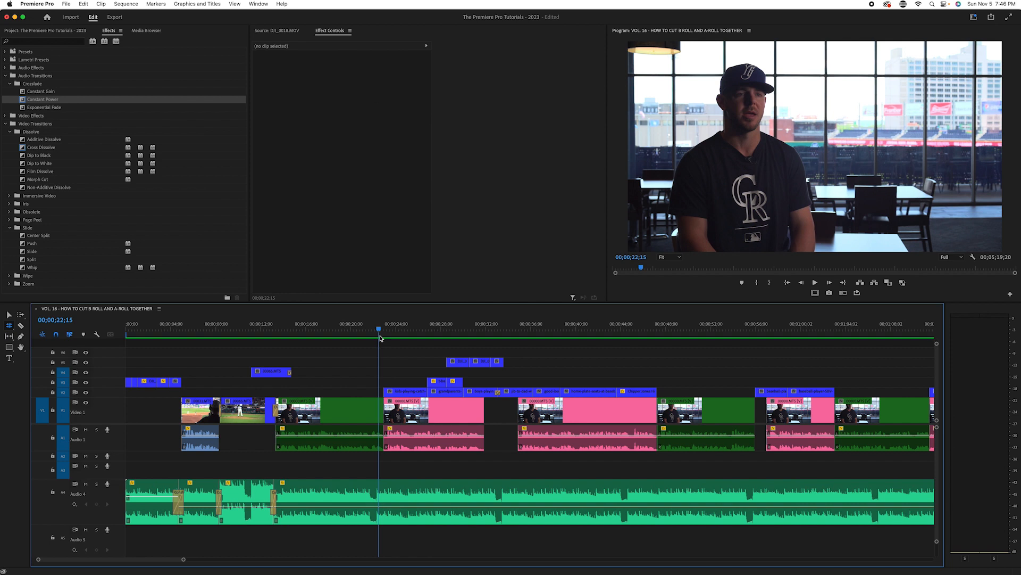
pyautogui.press('=')
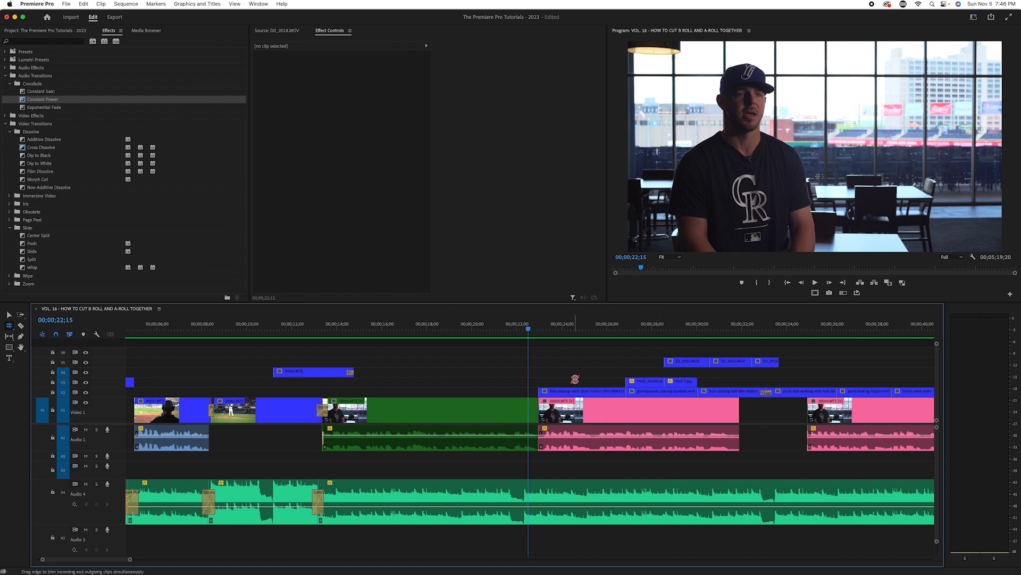
pyautogui.press('v')
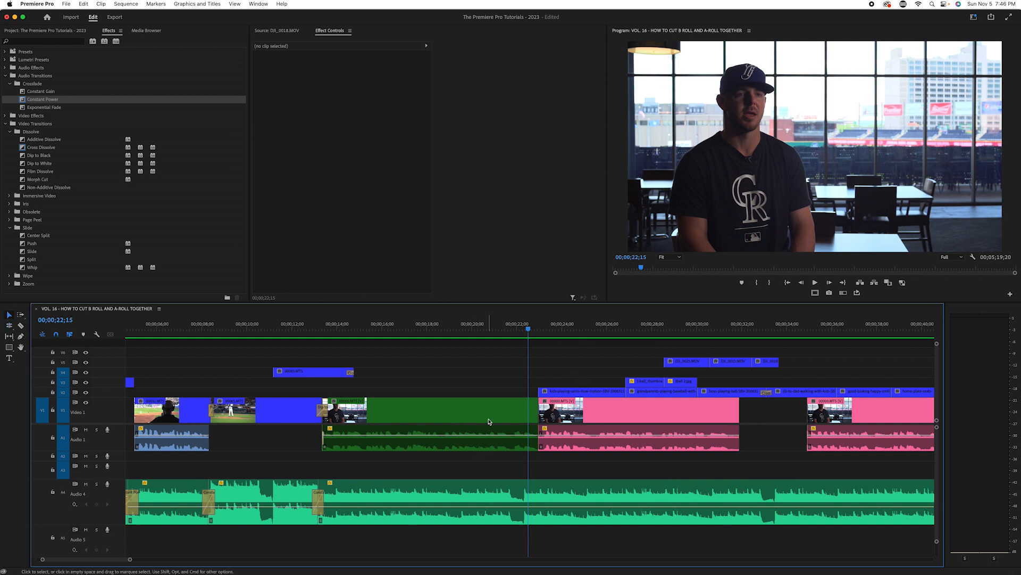
pyautogui.click(675, 403)
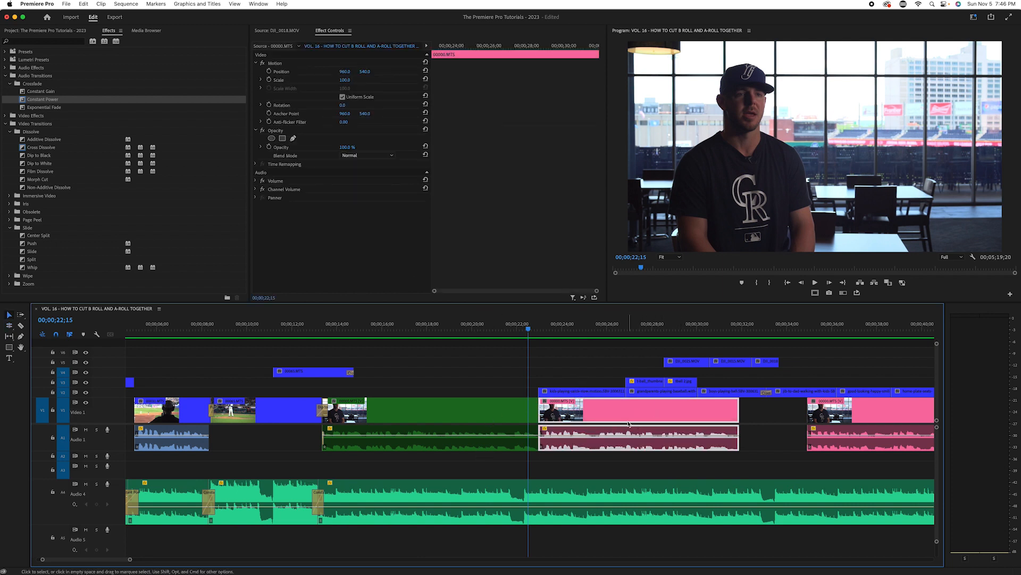
pyautogui.click(596, 394)
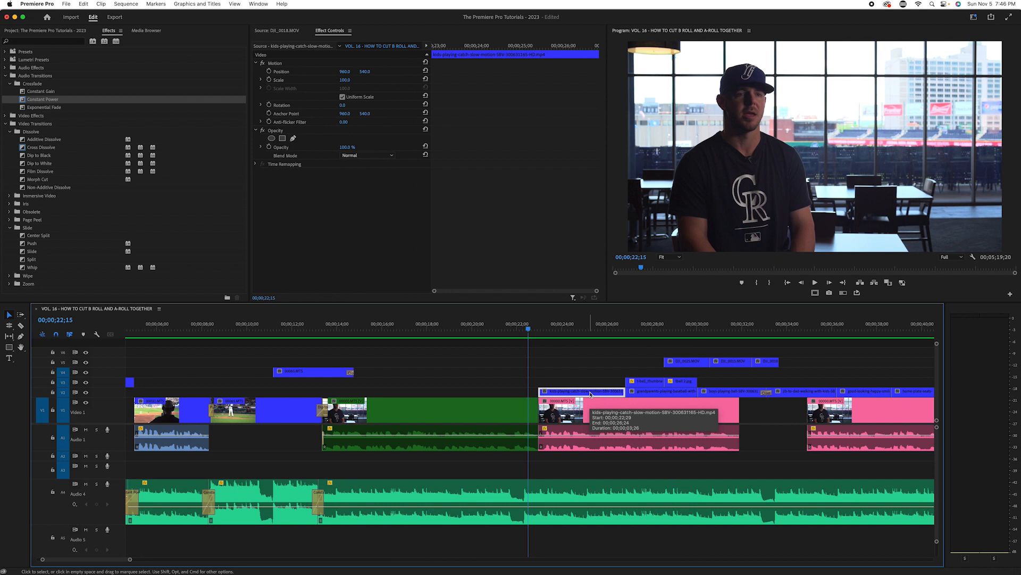
pyautogui.hotkey('alt', 'Down')
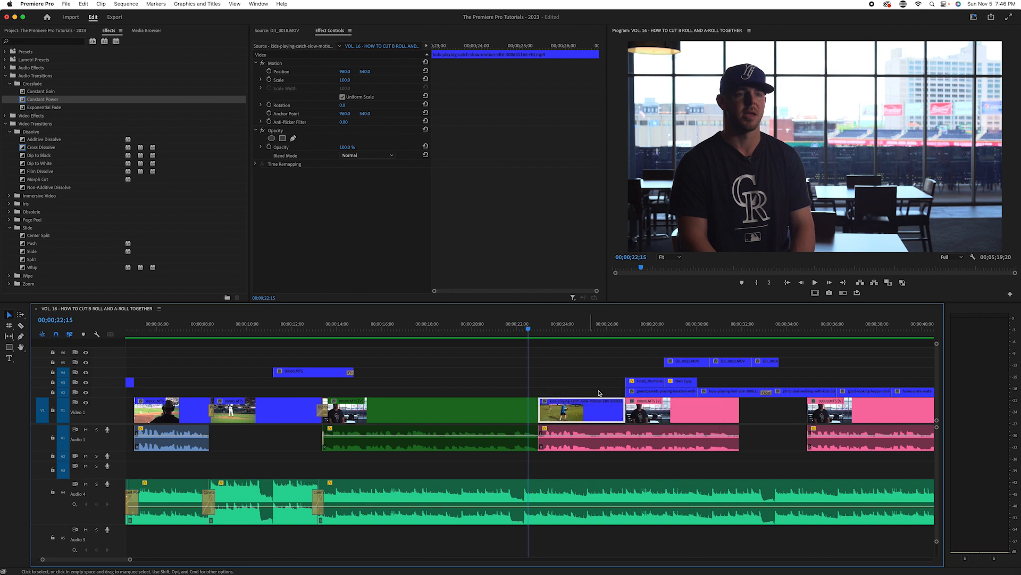
# - Add a Dip to Black transition between the green interview clip and the kids-playing-catch clip on V1, and play across it from 00;00;20;28
pyautogui.click(579, 384)
pyautogui.press('space')
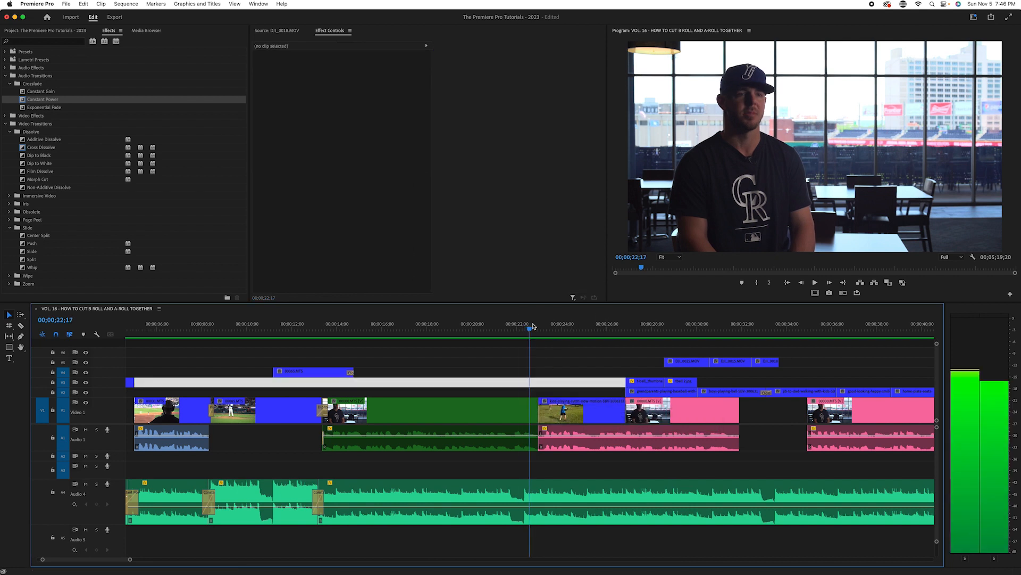
pyautogui.moveTo(544, 323); pyautogui.dragTo(531, 323)
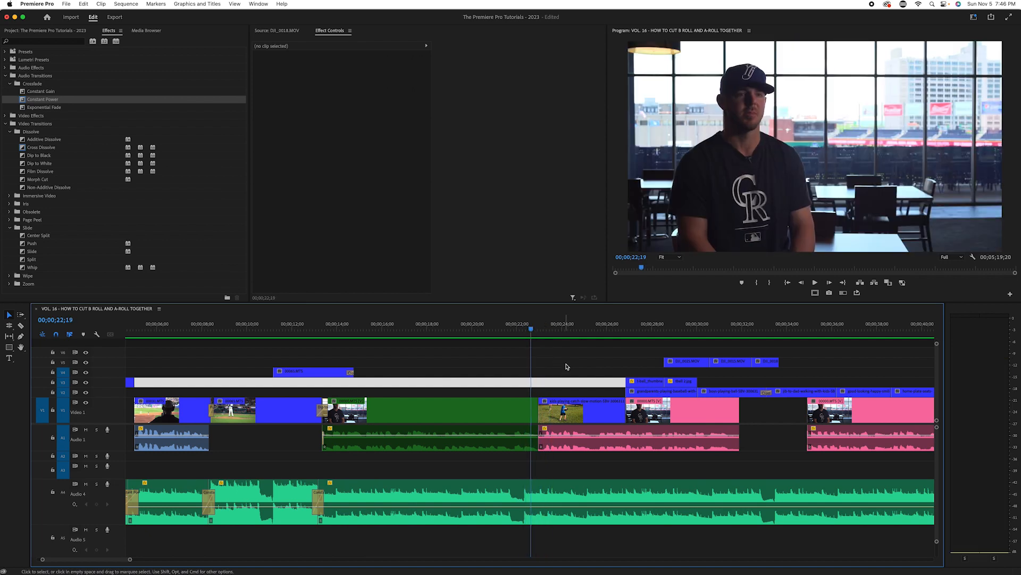
pyautogui.click(568, 383)
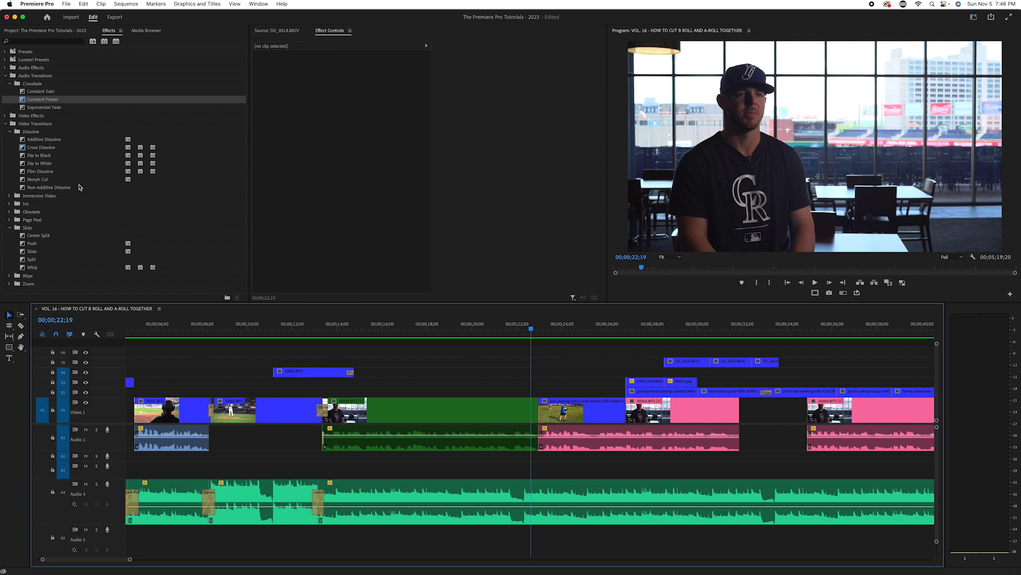
pyautogui.click(36, 157)
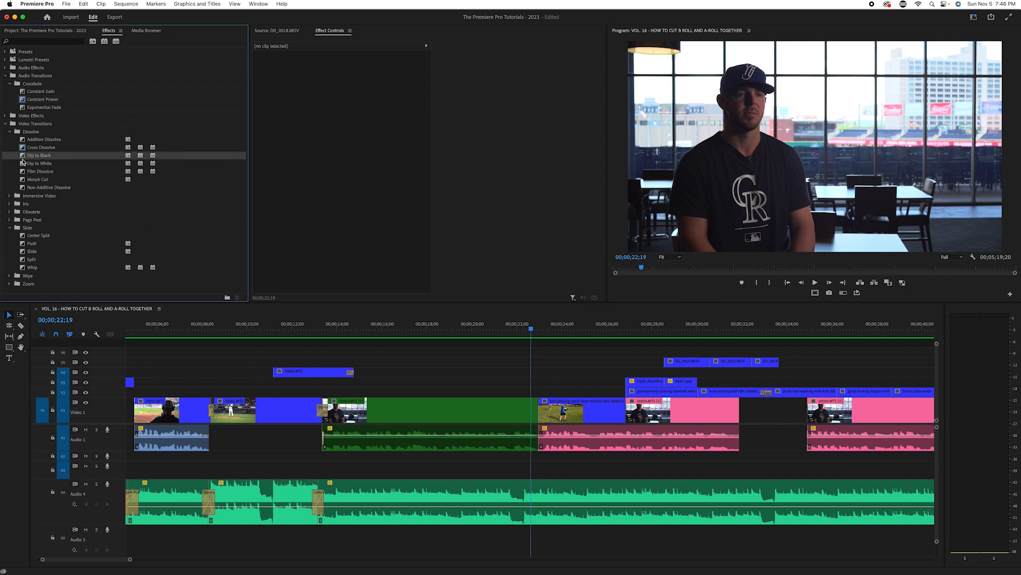
pyautogui.moveTo(179, 259); pyautogui.dragTo(538, 420)
pyautogui.click(494, 328)
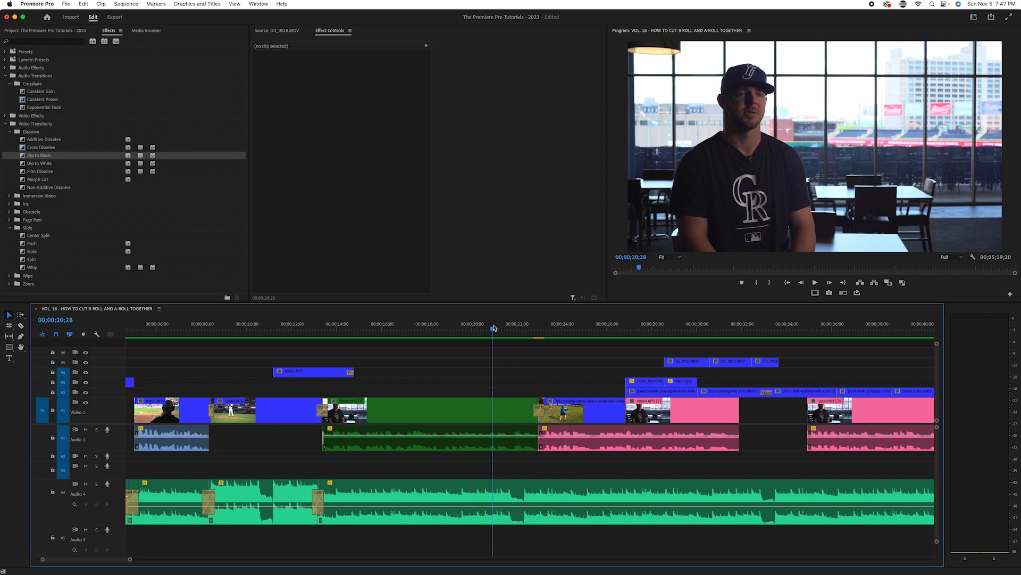
pyautogui.press('space')
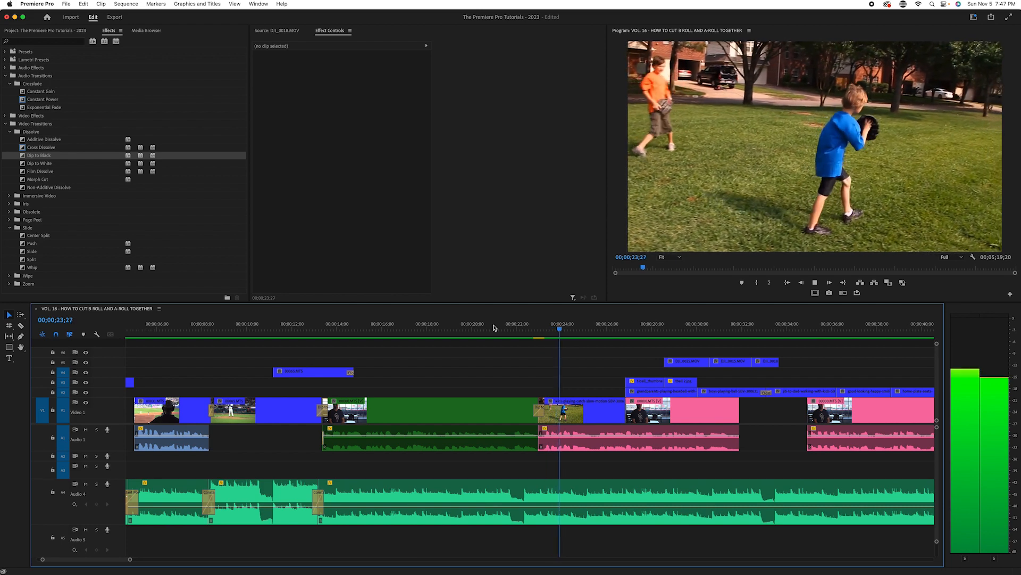
pyautogui.press('space')
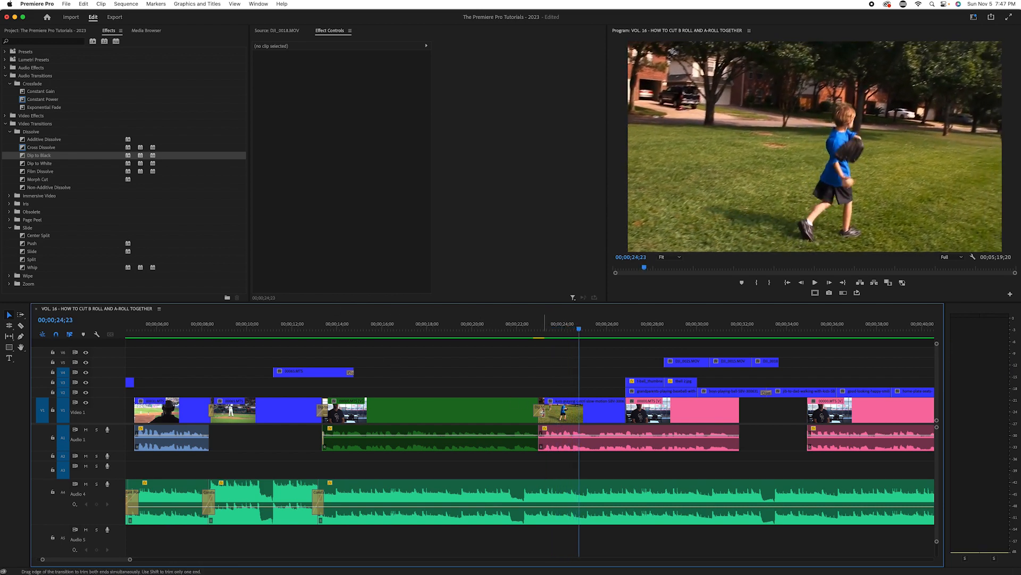
# - Lengthen the Dip to Black before the kids-playing-catch clip to 00;00;01;05, and play from the pitcher section across it
pyautogui.moveTo(534, 412); pyautogui.dragTo(551, 412)
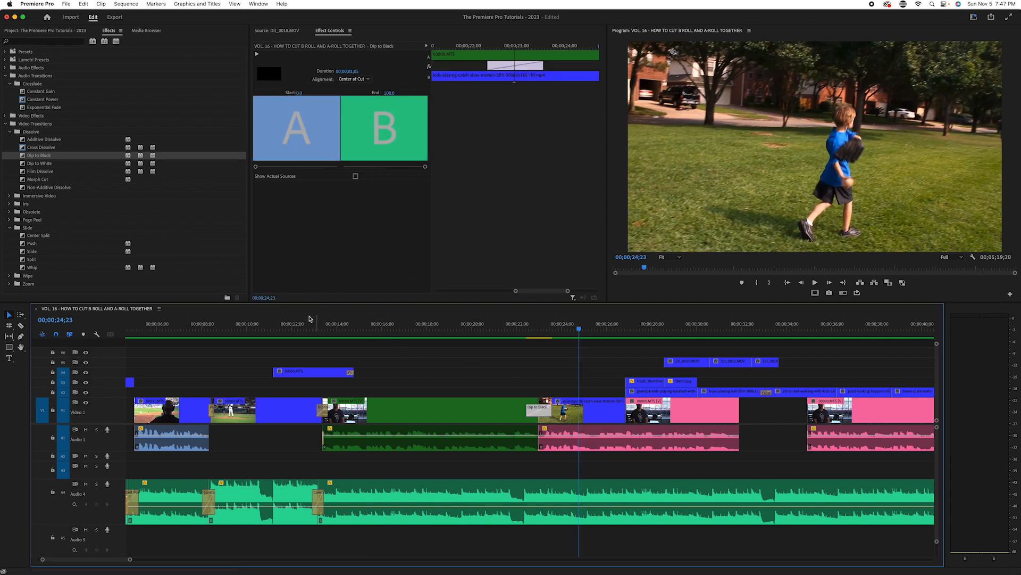
pyautogui.click(257, 326)
pyautogui.press('space')
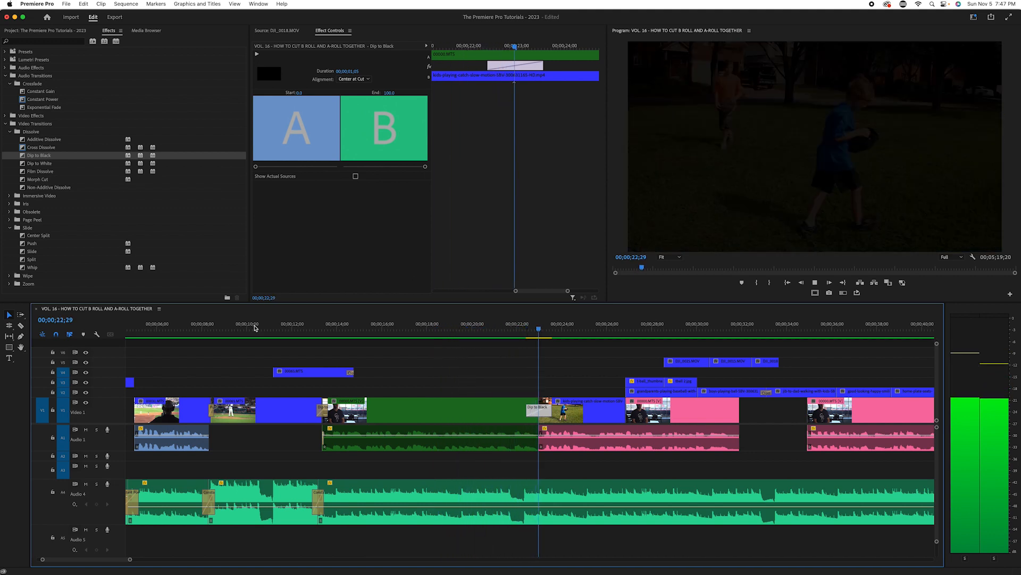
pyautogui.press('space')
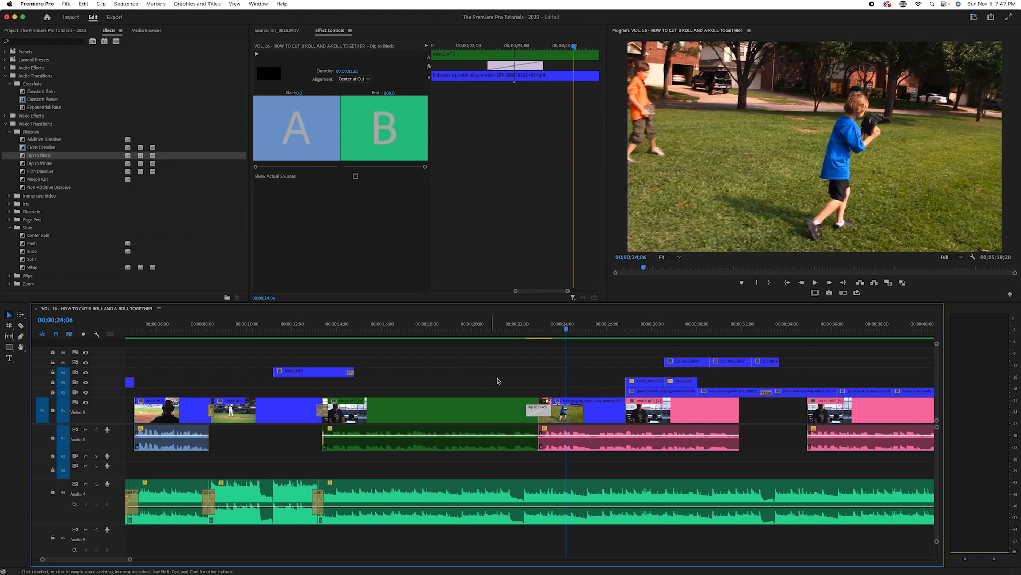
# - Play from 00;00;23;21 through the kids and T-ball shots to the stadium sign, and return to the kids-playing-catch clip
pyautogui.moveTo(532, 328); pyautogui.dragTo(557, 329)
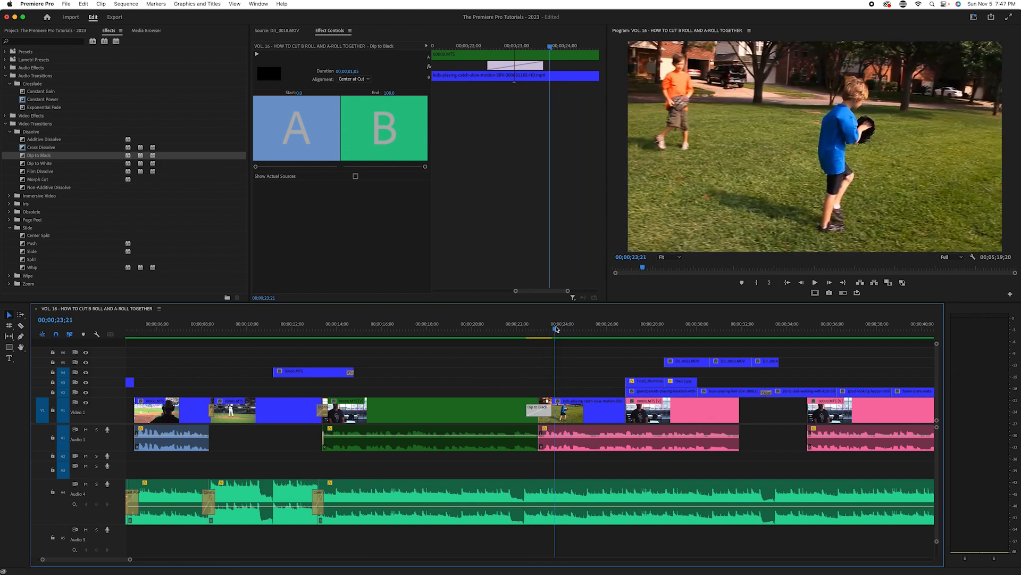
pyautogui.press('space')
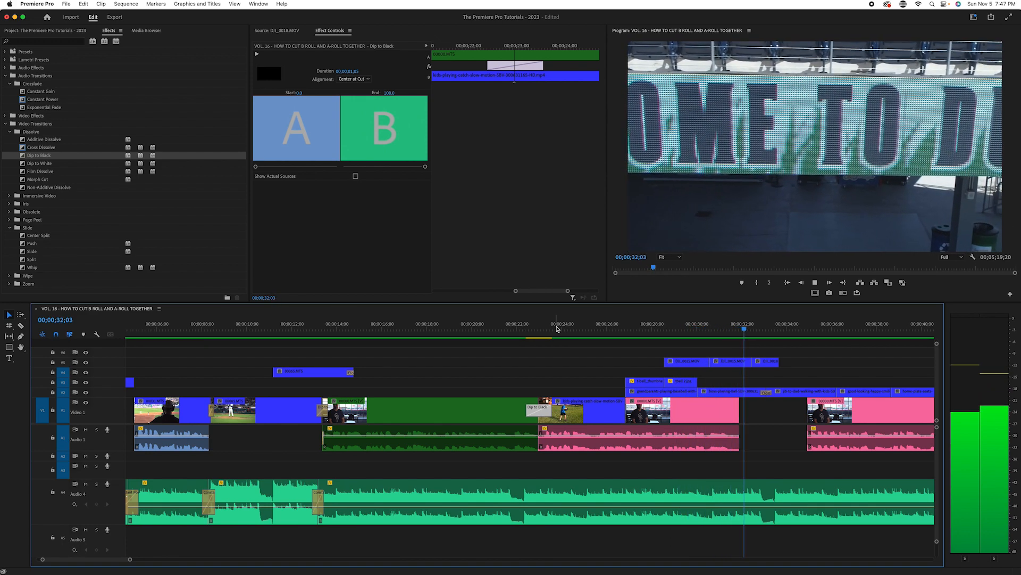
pyautogui.press('space')
pyautogui.click(595, 344)
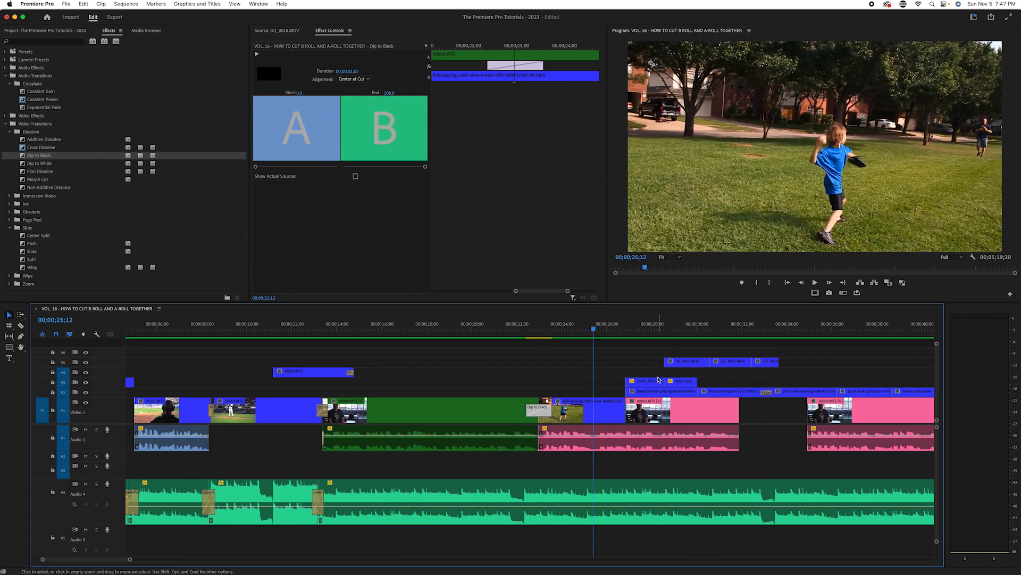
# - Check the grandparents-playing-baseball clip beneath the two T-ball stills at 00;00;27;16 by toggling the visibility of V3 off and on
pyautogui.moveTo(654, 372); pyautogui.dragTo(673, 379)
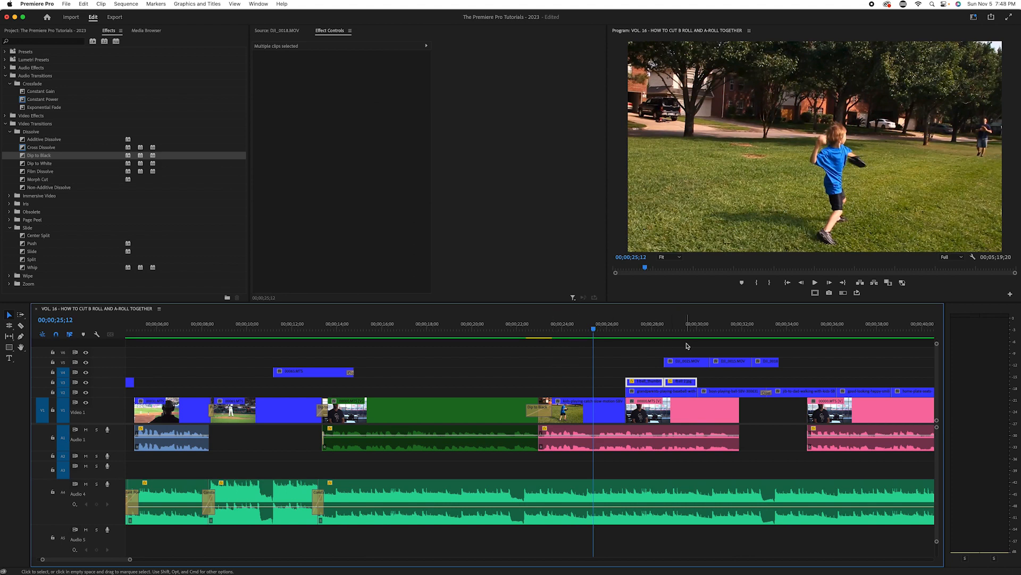
pyautogui.click(641, 325)
pyautogui.click(641, 392)
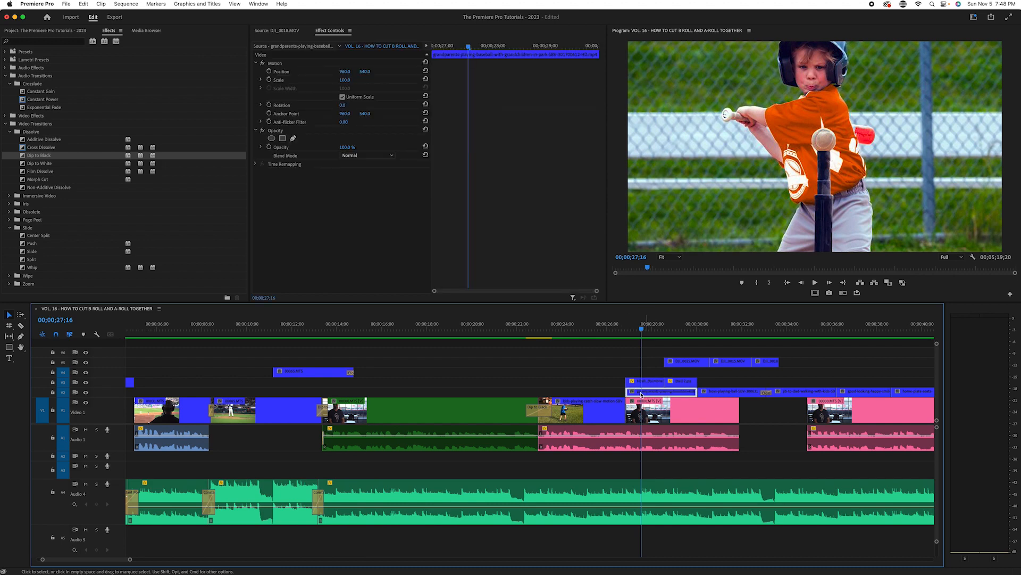
pyautogui.click(85, 383)
pyautogui.click(85, 383)
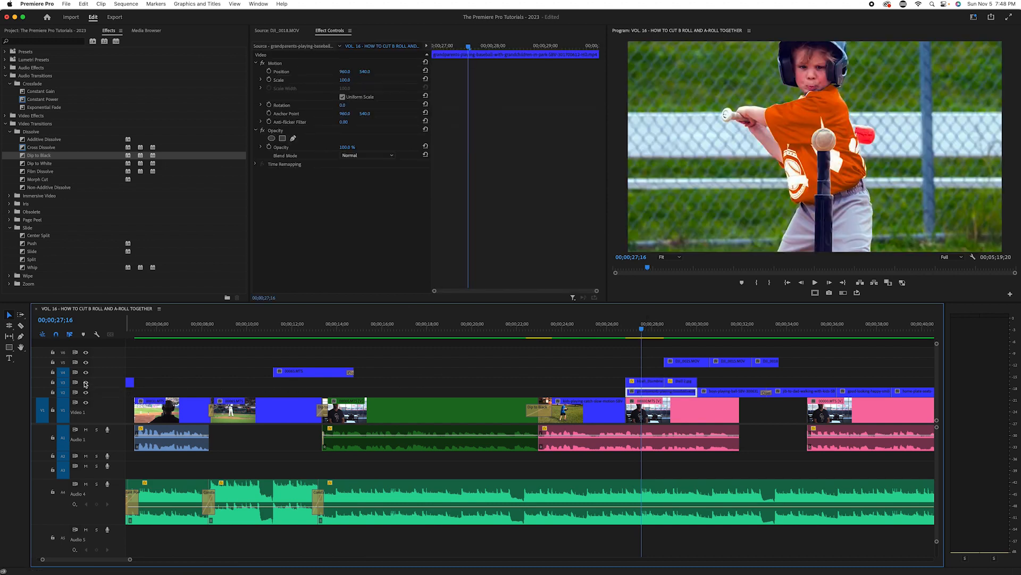
# - Move the two T-ball stills together from V3 down to V1, directly after the kids-playing-catch clip
pyautogui.moveTo(614, 379); pyautogui.dragTo(681, 382)
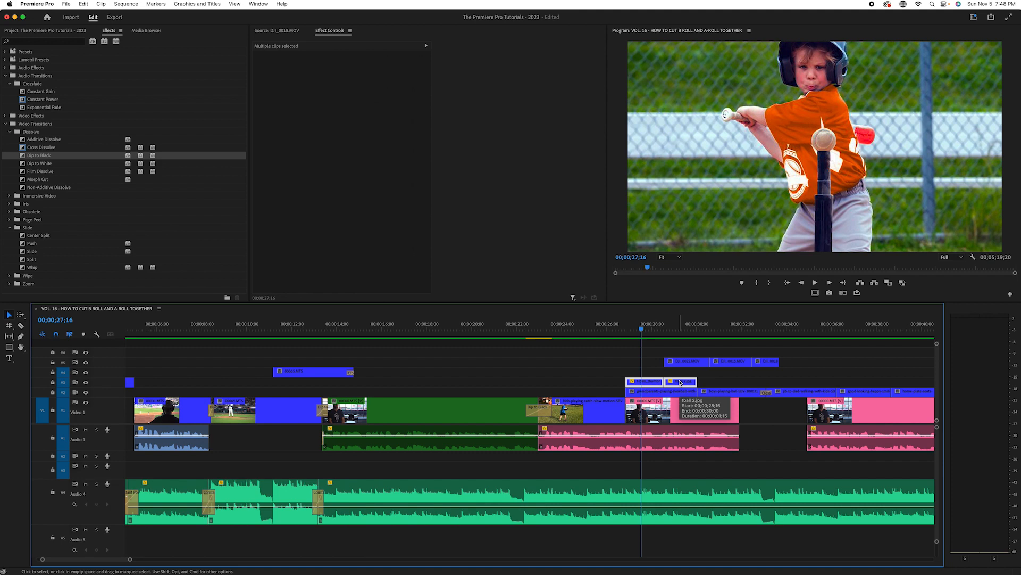
pyautogui.hotkey('alt', 'Down')
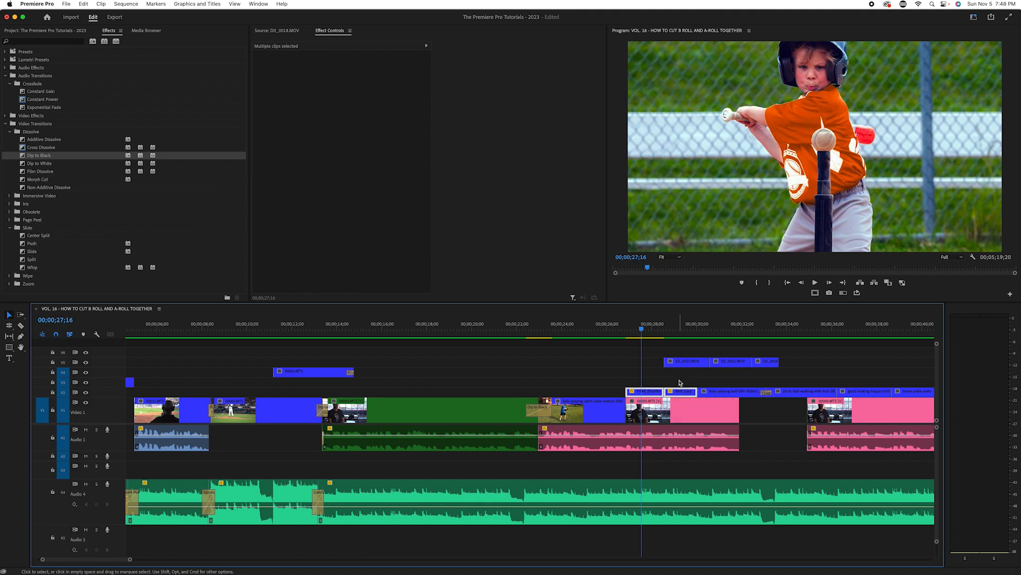
pyautogui.hotkey('alt', 'Down')
# - Add a Dip to White transition between the kids-playing-catch clip and the first T-ball still, and place the playhead at 00;00;26;17
pyautogui.moveTo(642, 332); pyautogui.dragTo(617, 330)
pyautogui.click(644, 348)
pyautogui.moveTo(31, 165); pyautogui.dragTo(603, 454)
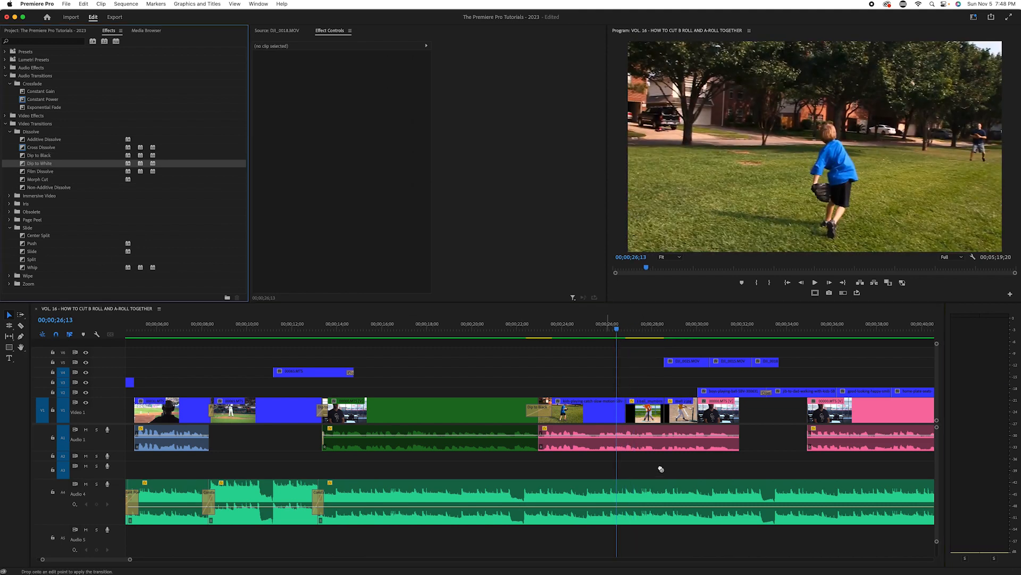
pyautogui.moveTo(632, 422); pyautogui.dragTo(627, 420)
pyautogui.click(620, 326)
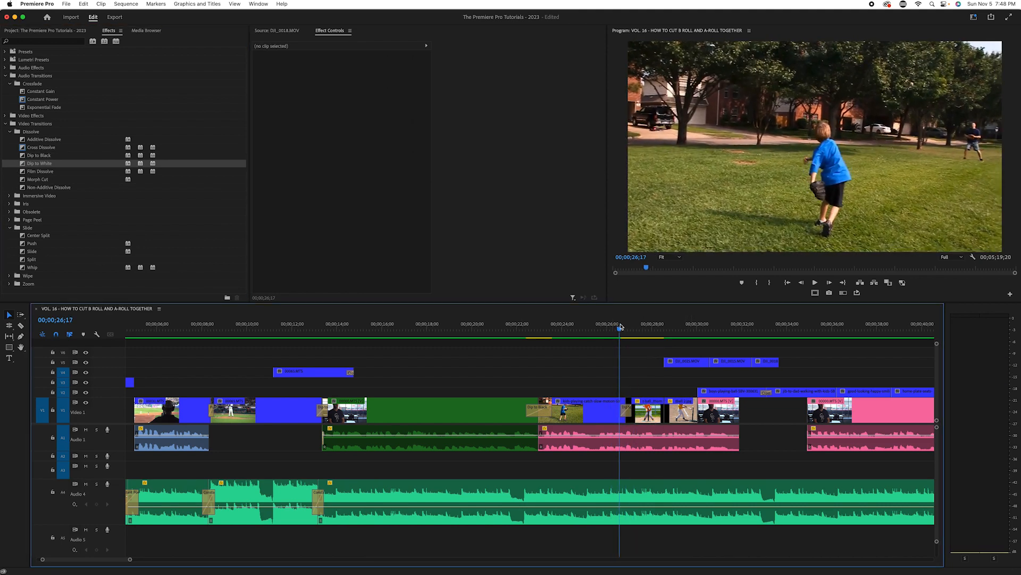
# - Shorten the Dip to White between the kids-playing-catch clip and the first T-ball still to 00;00;00;13, keeping it centred at the cut
pyautogui.press('=')
pyautogui.press('=')
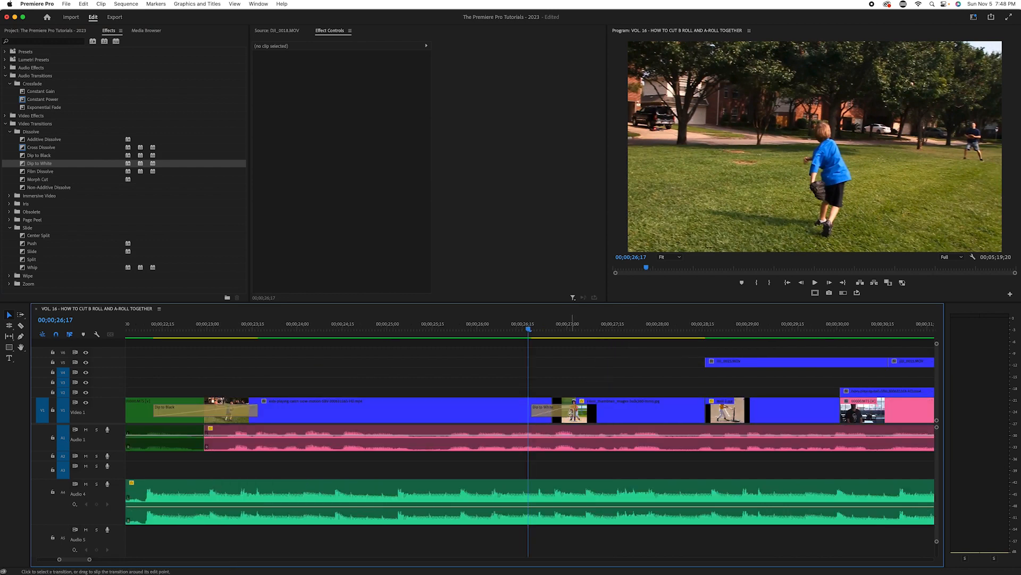
pyautogui.moveTo(574, 413); pyautogui.dragTo(569, 413)
pyautogui.press('-')
pyautogui.press('-')
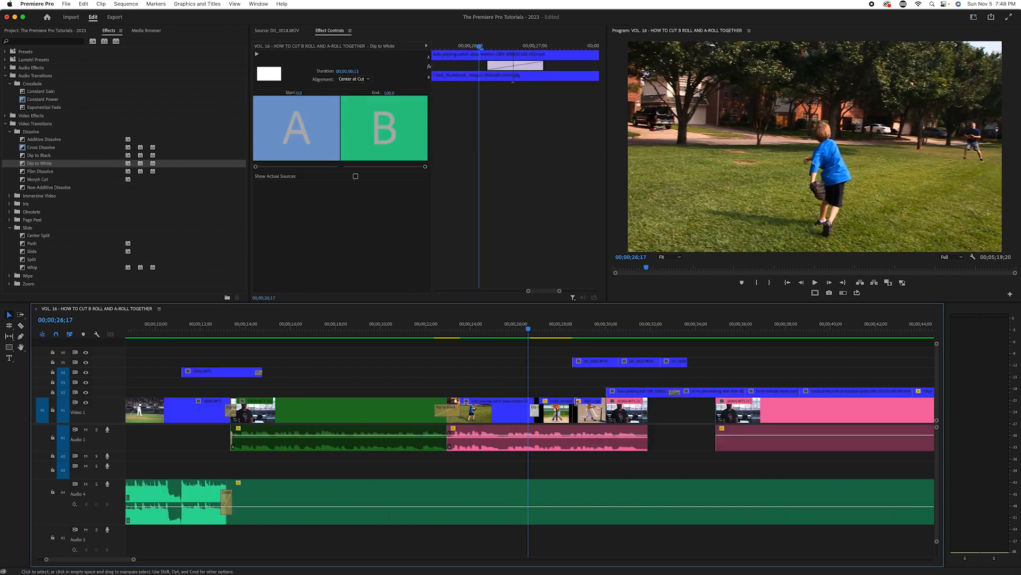
# - Play through the Dip to White into the first T-ball still, and place the playhead at 00;00;27;08
pyautogui.moveTo(405, 332)
pyautogui.mouseDown()
pyautogui.moveTo(449, 333)
pyautogui.moveTo(373, 333)
pyautogui.moveTo(414, 333)
pyautogui.mouseUp()
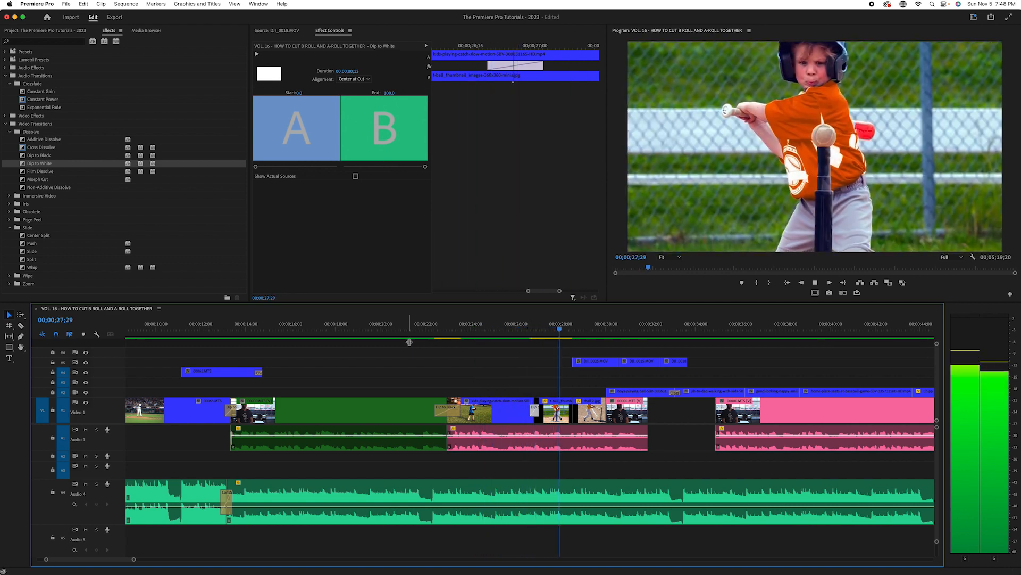
pyautogui.press('space')
pyautogui.click(545, 331)
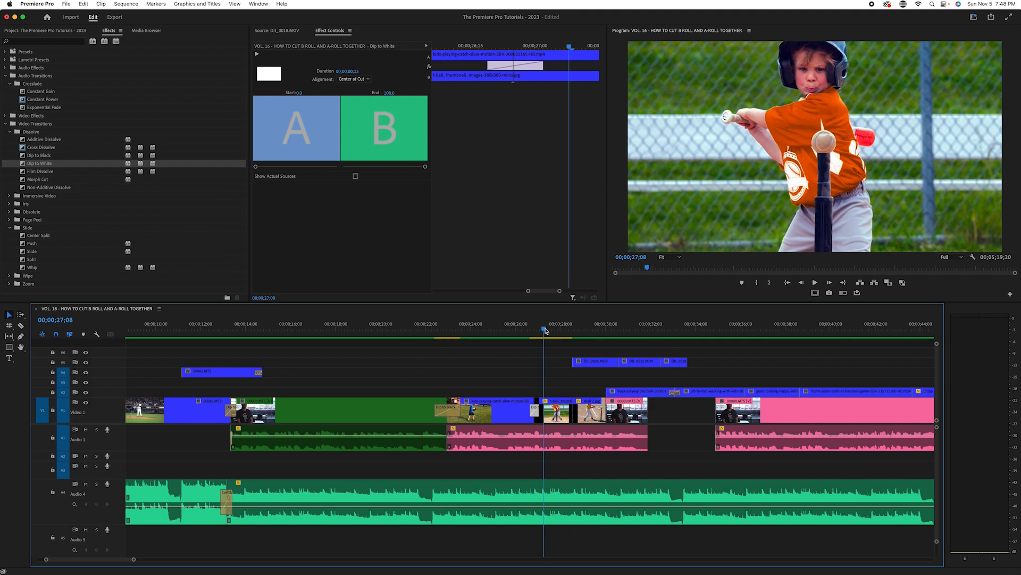
# - Shorten the Dip to White before the first T-ball still to 00;00;00;09, centred at the cut
pyautogui.press('=')
pyautogui.press('=')
pyautogui.moveTo(509, 411); pyautogui.dragTo(501, 413)
pyautogui.press('=')
pyautogui.press('=')
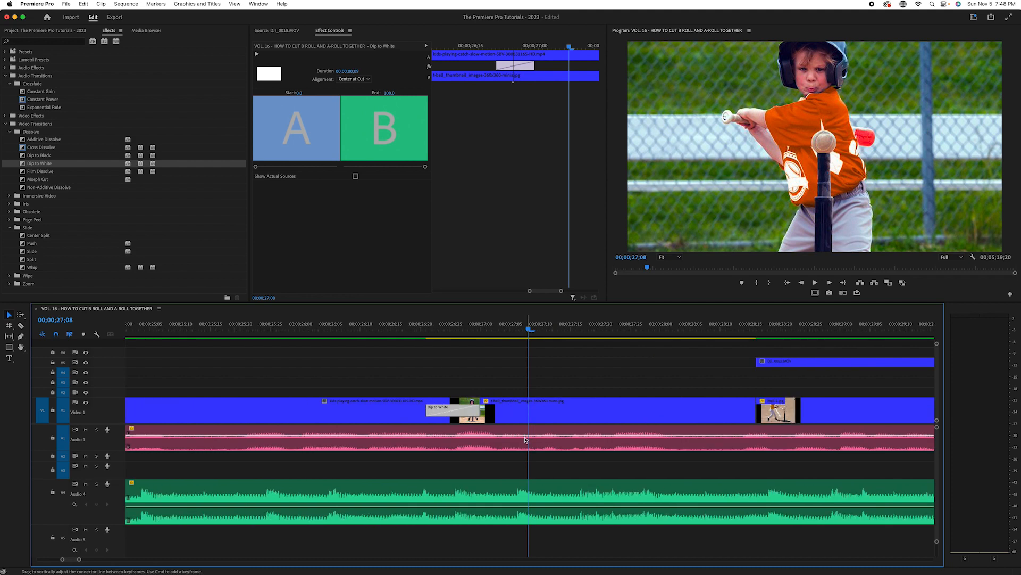
pyautogui.moveTo(430, 411)
pyautogui.mouseDown()
pyautogui.moveTo(411, 416)
pyautogui.moveTo(427, 415)
pyautogui.mouseUp()
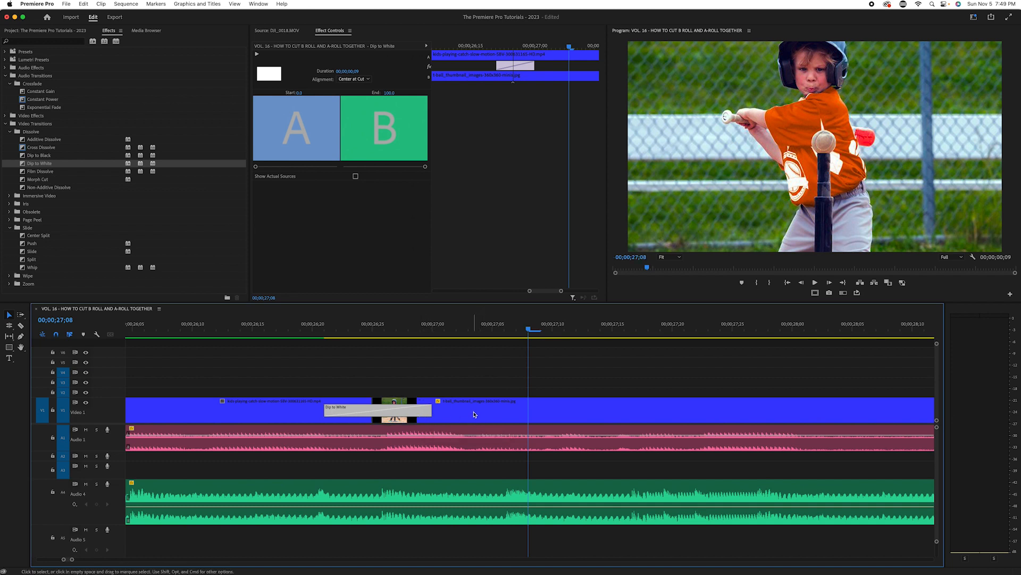
# - Play from the end of the green interview clip through the kids and T-ball shots to the stadium shots, stopping at 00;00;32;16
pyautogui.press('-')
pyautogui.press('-')
pyautogui.press('-')
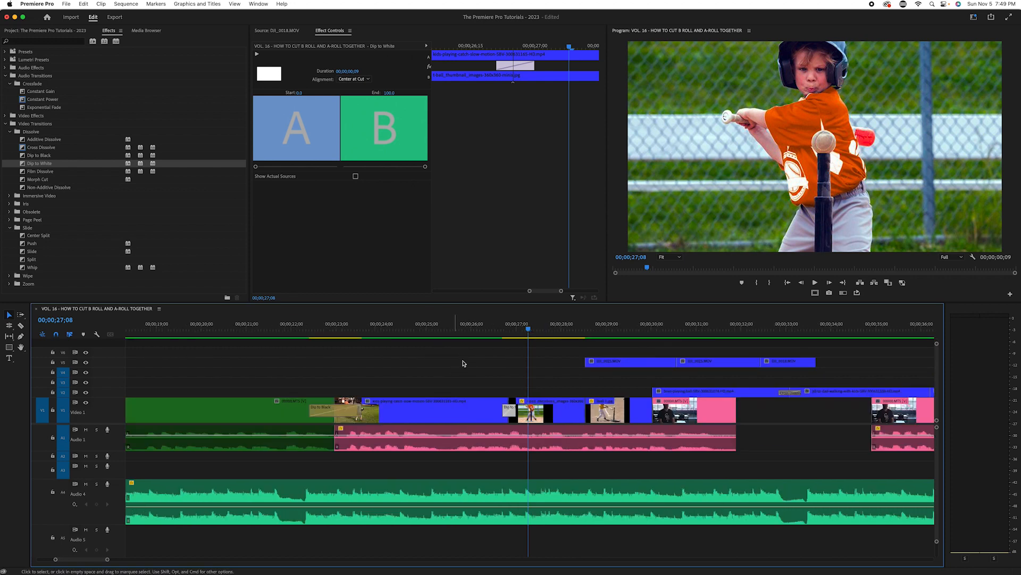
pyautogui.click(277, 330)
pyautogui.press('space')
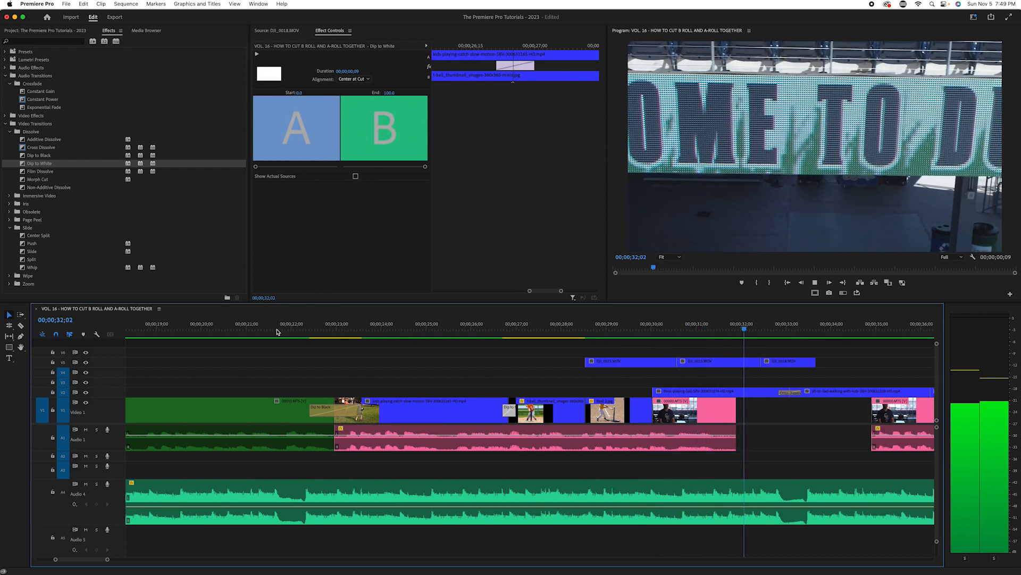
pyautogui.press('space')
# - Enlarge the timeline area and move the three stadium clips together from V5 up to V8
pyautogui.press('b')
pyautogui.scroll(-3, 515, 396)
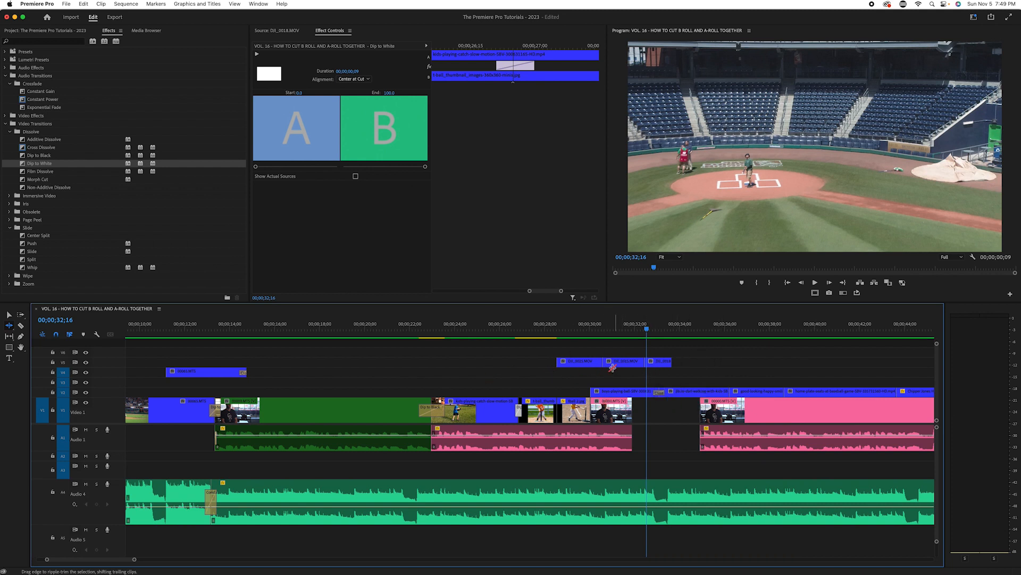
pyautogui.press('-')
pyautogui.moveTo(522, 302); pyautogui.dragTo(522, 263)
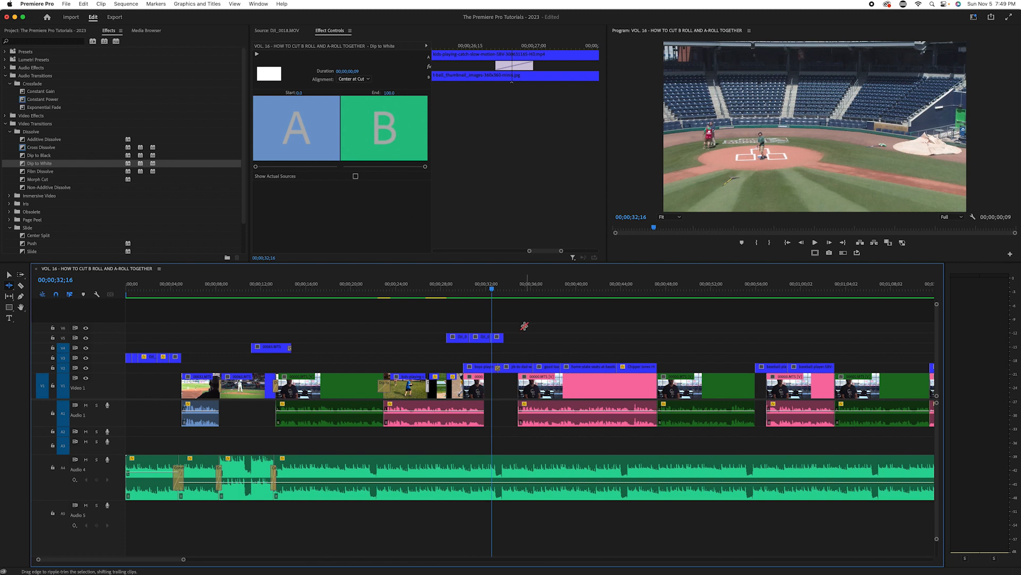
pyautogui.press('v')
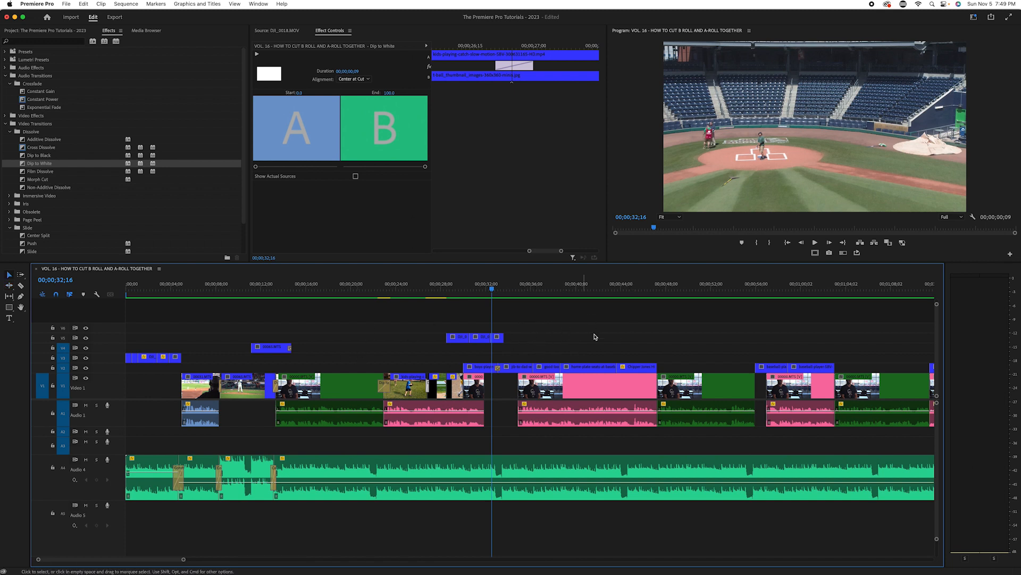
pyautogui.moveTo(573, 331); pyautogui.dragTo(399, 357)
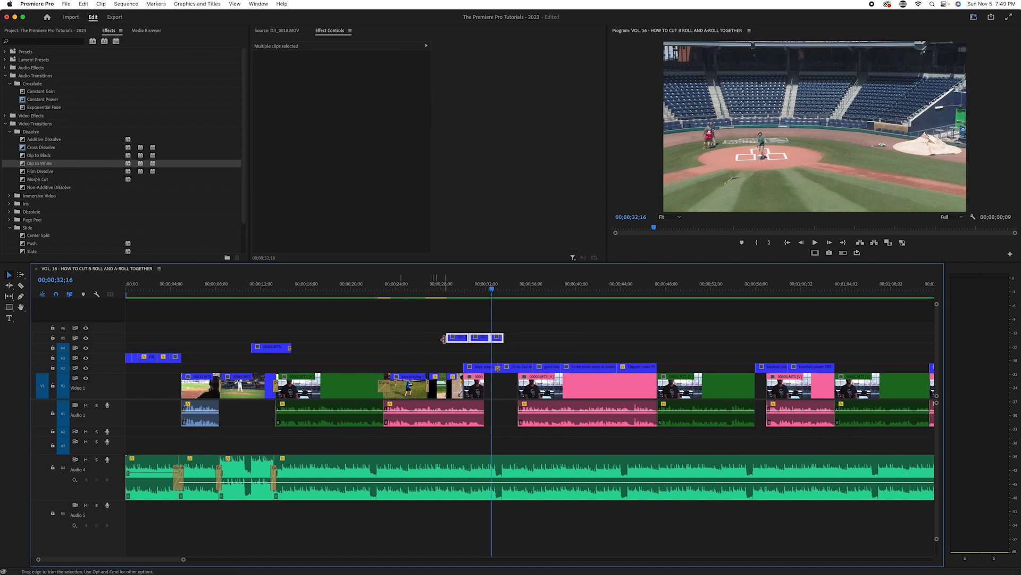
pyautogui.hotkey('alt', 'Up')
pyautogui.hotkey('alt', 'Up')
pyautogui.hotkey('alt', 'Up')
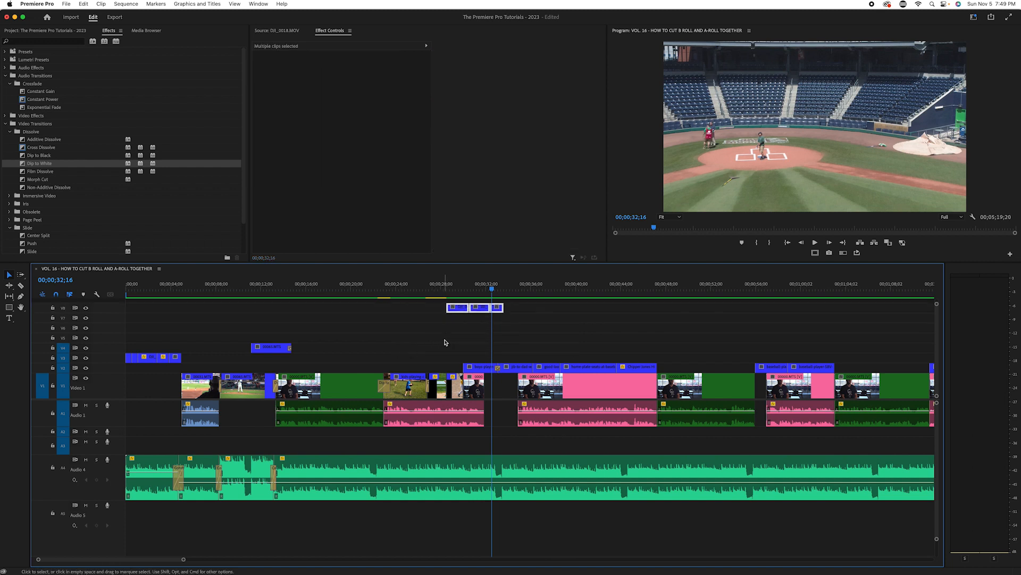
# - Hide V8, place the playhead at 00;00;31;04, and deselect the stadium clips
pyautogui.click(85, 307)
pyautogui.moveTo(490, 285)
pyautogui.mouseDown()
pyautogui.moveTo(449, 285)
pyautogui.moveTo(487, 281)
pyautogui.moveTo(461, 285)
pyautogui.moveTo(476, 285)
pyautogui.mouseUp()
pyautogui.click(536, 314)
# - Try moving the middle stadium clip from V8 down to V7, and undo the move
pyautogui.moveTo(481, 310); pyautogui.dragTo(481, 317)
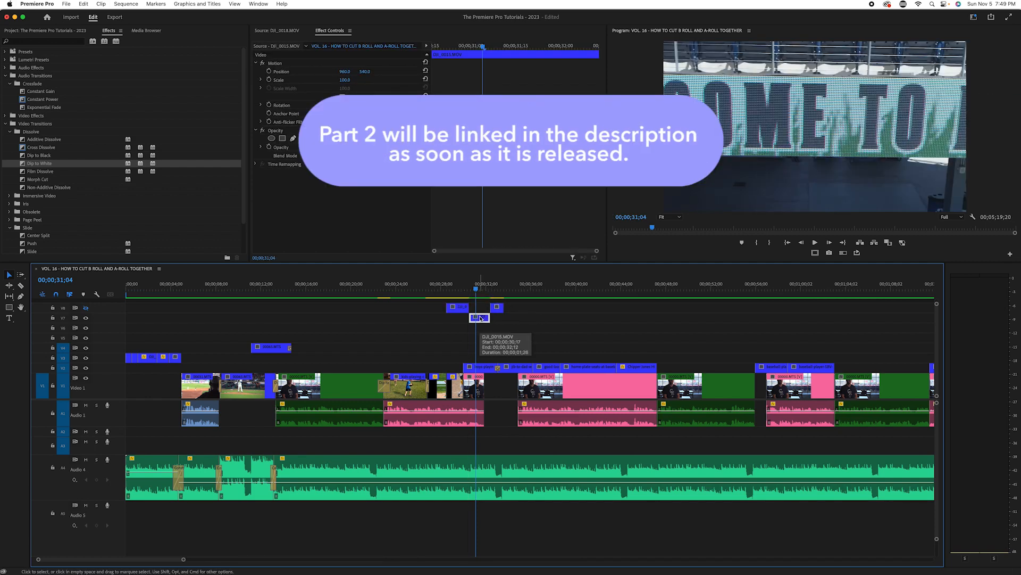
pyautogui.press('super+z')
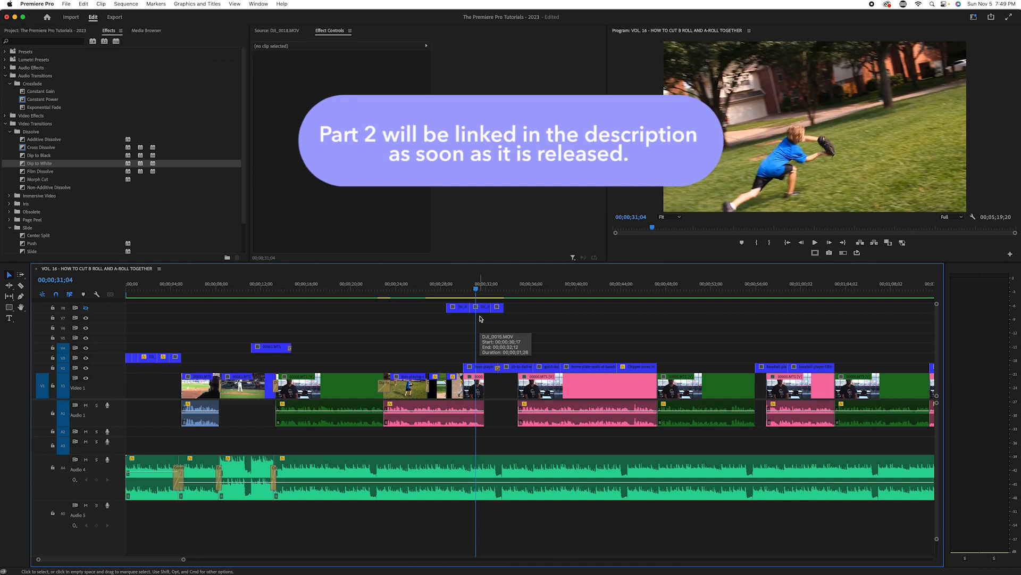